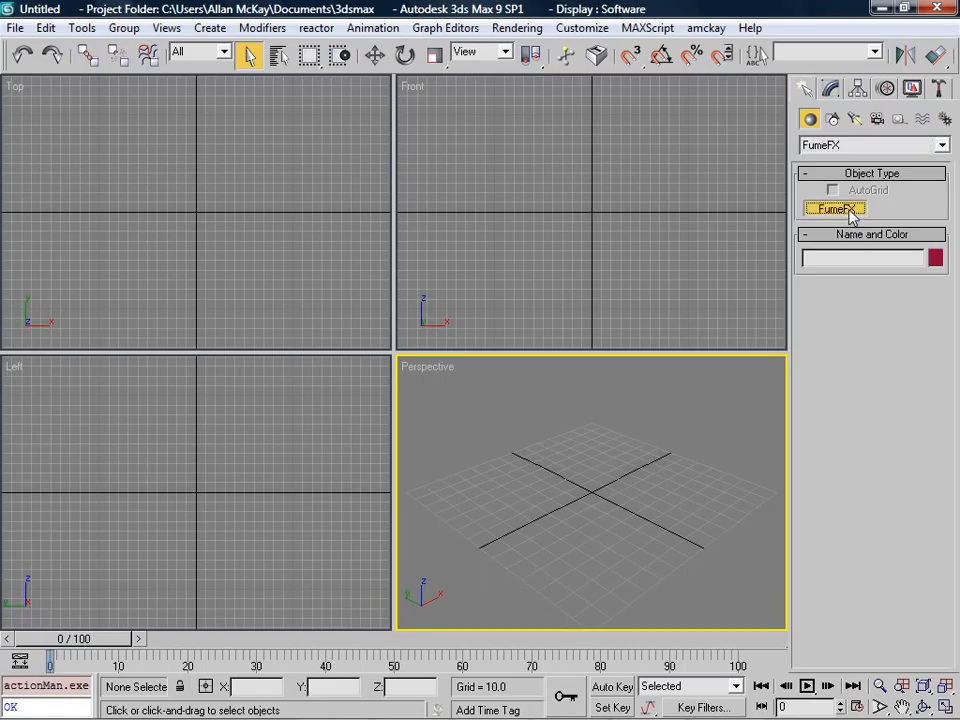
Create a FumeFX container about 98 wide, 98 long and 126 high, centred on the grid in the perspective view.
drag(582, 494, 713, 499)
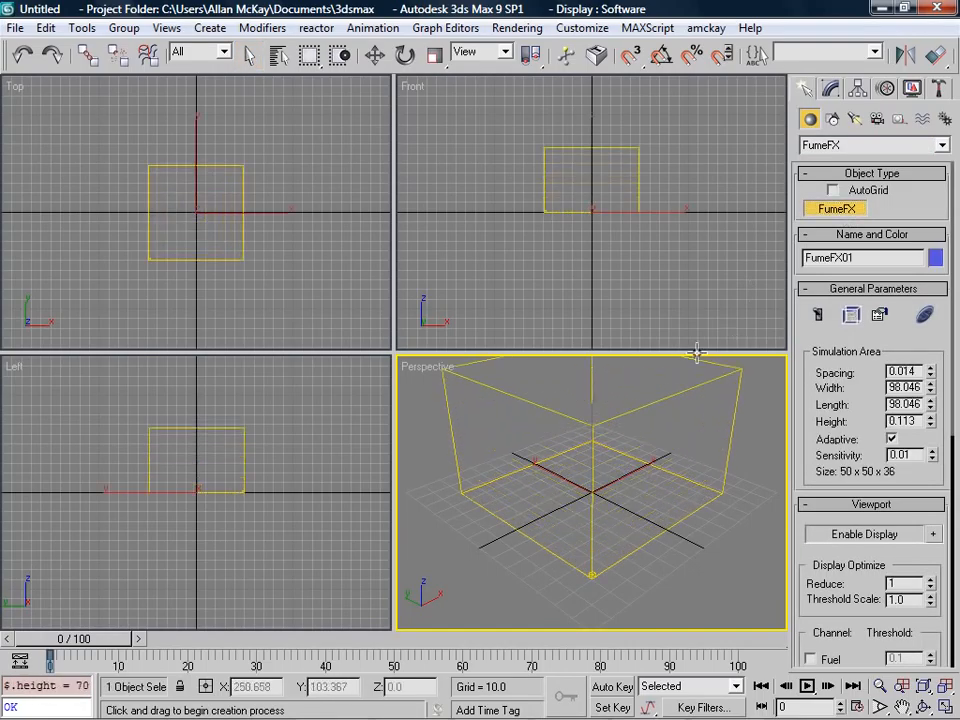
click(696, 261)
scroll(649, 538, down, 2)
alt+middle_drag(649, 538, 636, 484)
middle_drag(582, 450, 609, 514)
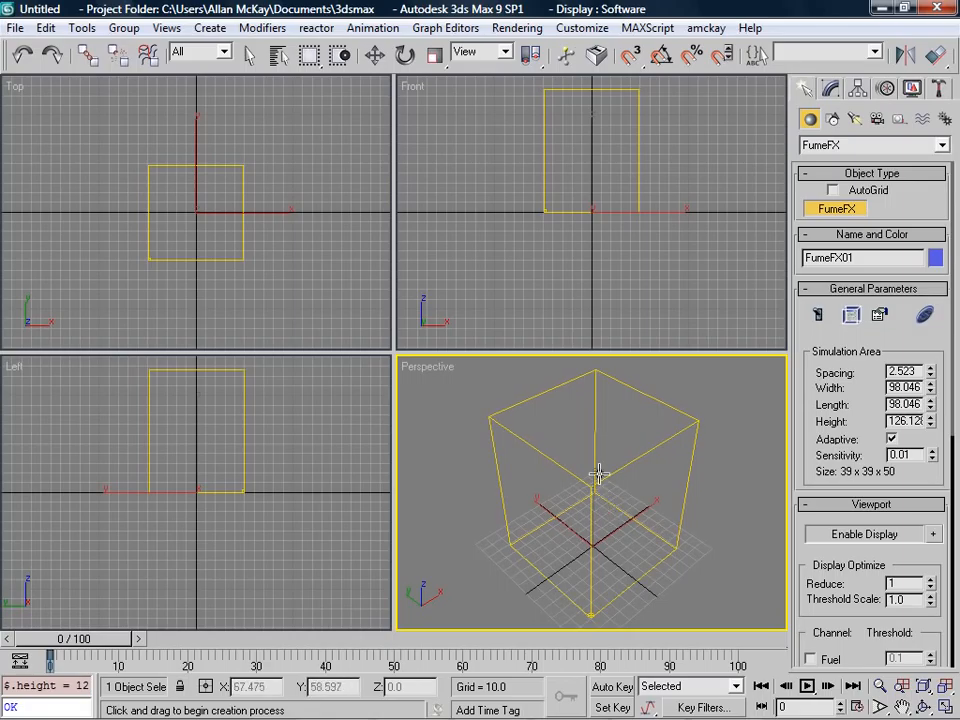
Create a spherical FumeFX Simple Source with a radius of about 18.5 near the centre of the container's floor.
click(899, 120)
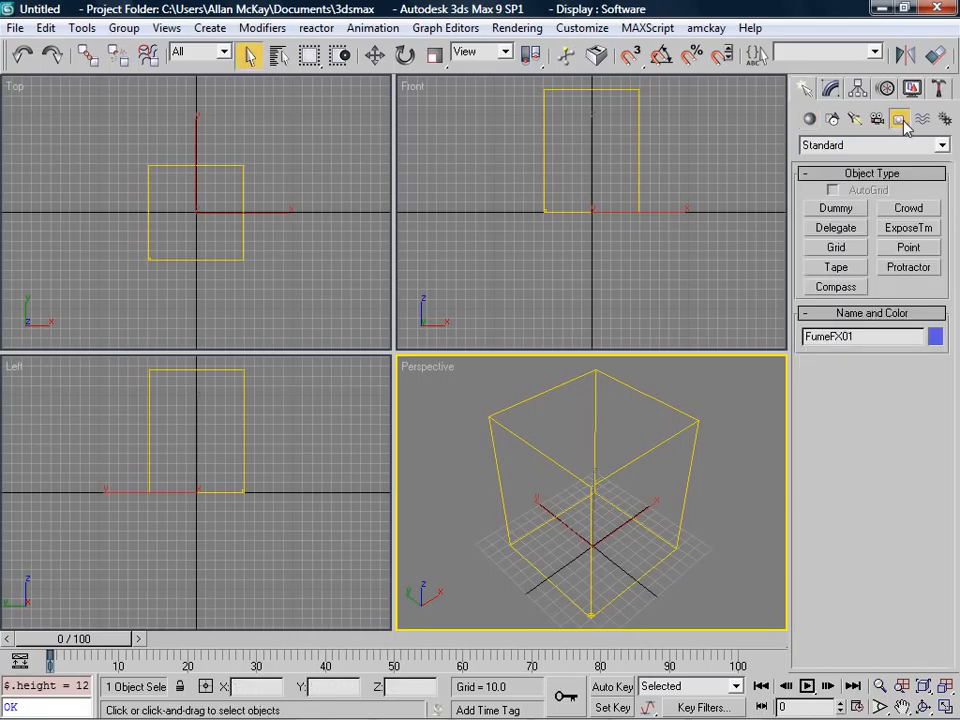
click(878, 145)
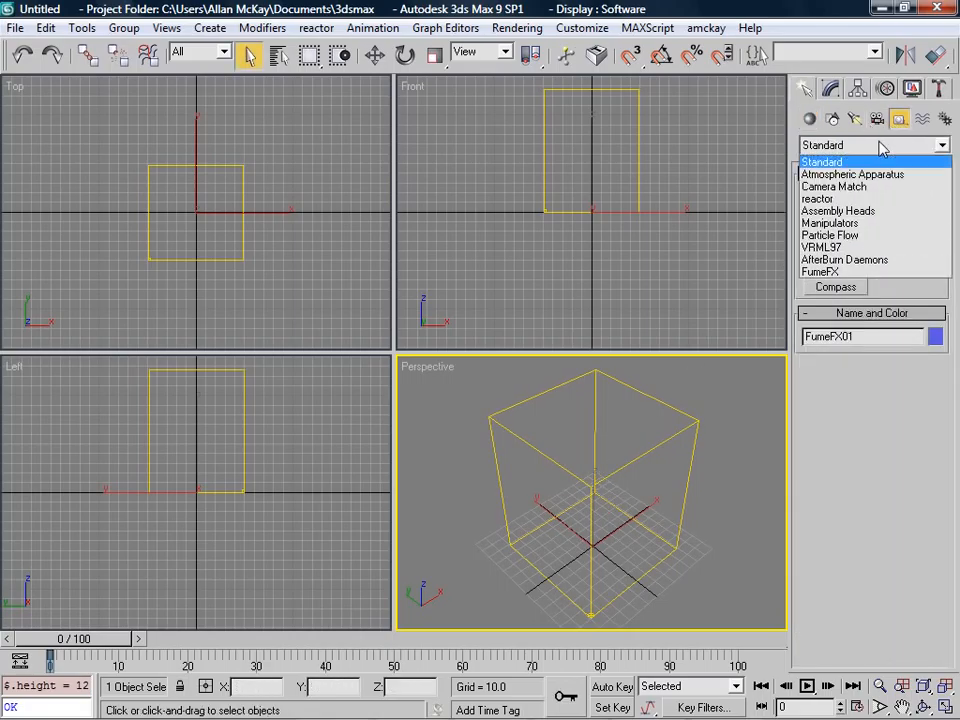
click(819, 271)
click(836, 208)
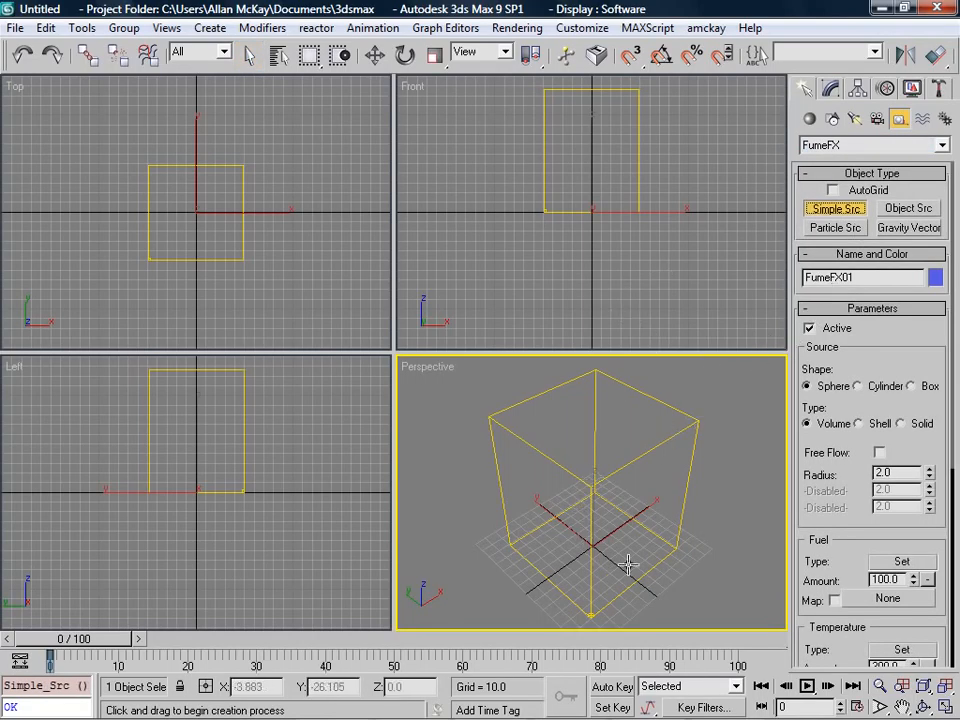
alt+middle_drag(611, 527, 588, 506)
drag(590, 548, 606, 546)
Raise the simple source to a Z height of about 10.8 so it sits inside the container.
right_click(589, 158)
scroll(583, 195, up, 2)
middle_drag(583, 195, 601, 242)
scroll(601, 242, up, 2)
right_click(621, 258)
click(643, 275)
drag(663, 259, 664, 237)
right_click(659, 437)
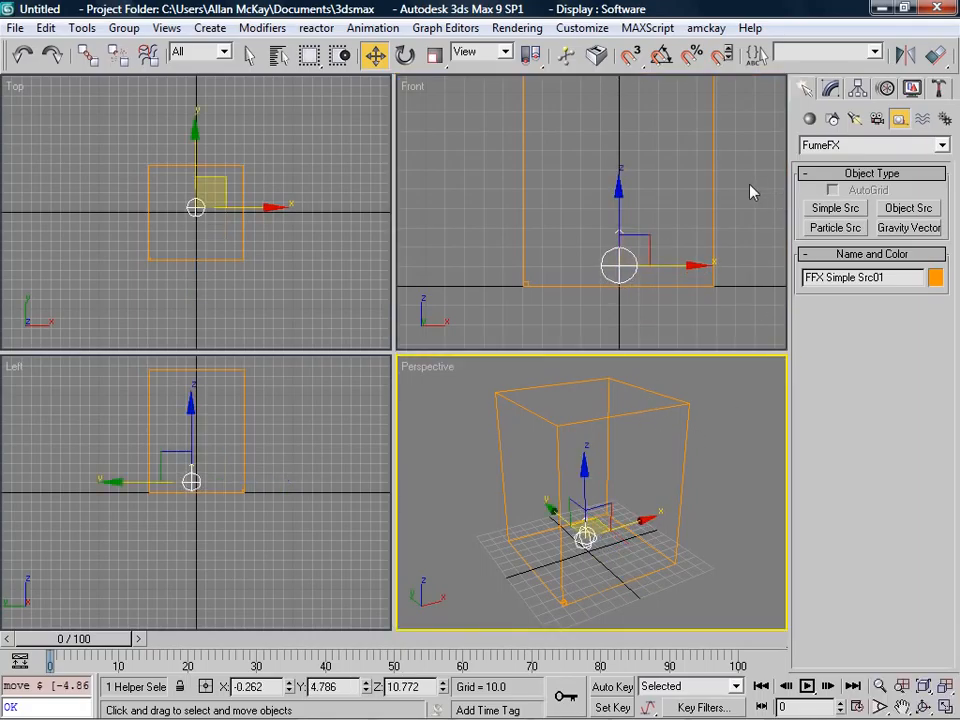
Open the FumeFX container's settings window and add the simple source to its Objects/Sources list.
click(830, 88)
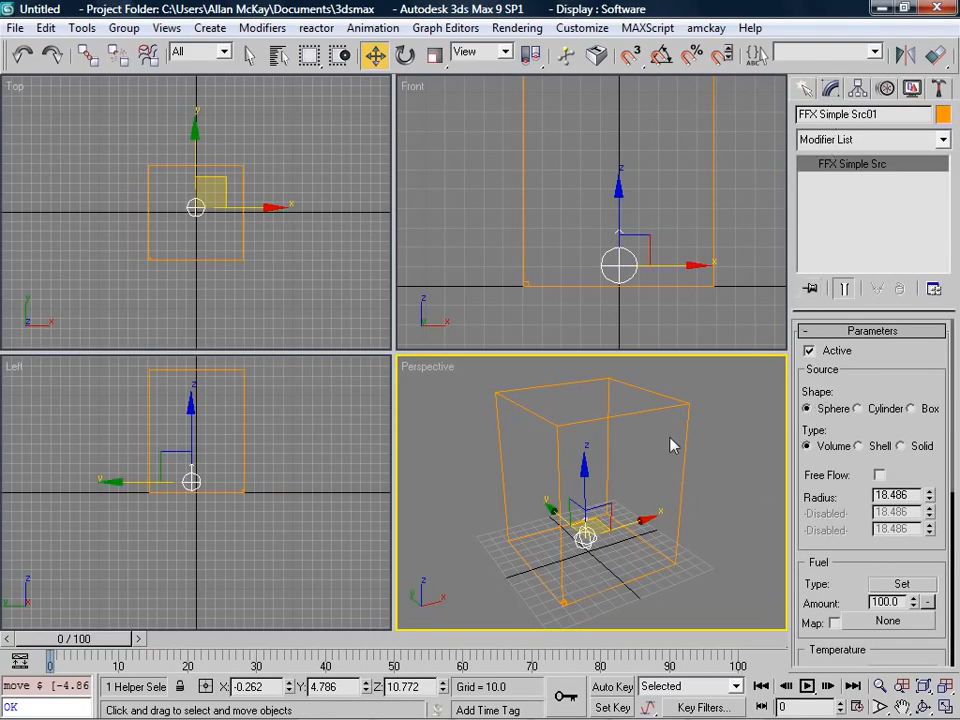
click(686, 398)
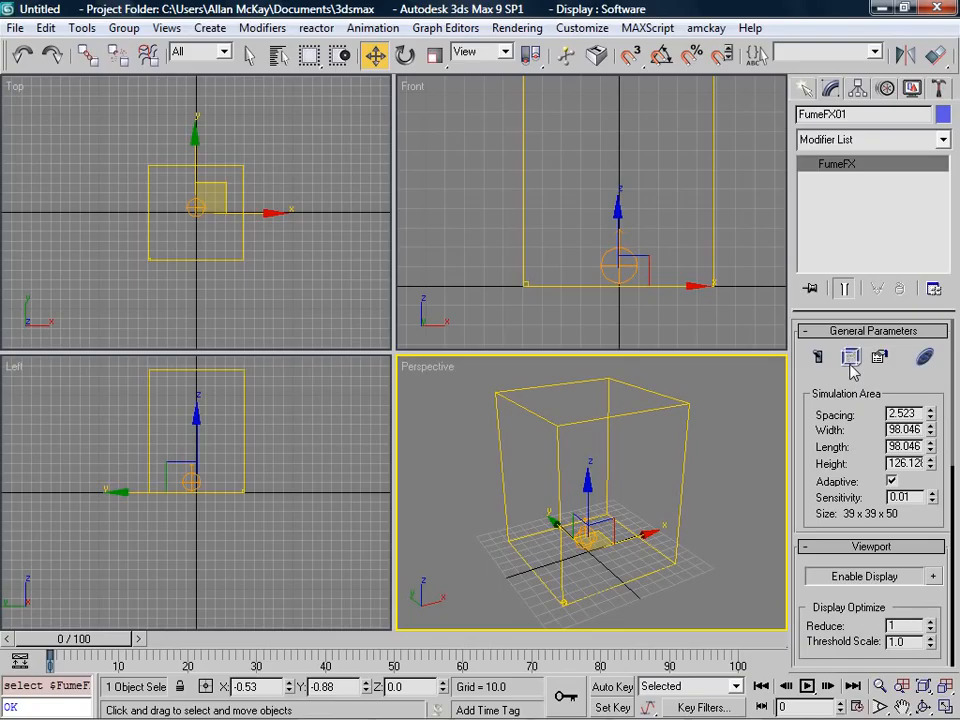
click(850, 358)
drag(445, 10, 178, 5)
click(315, 85)
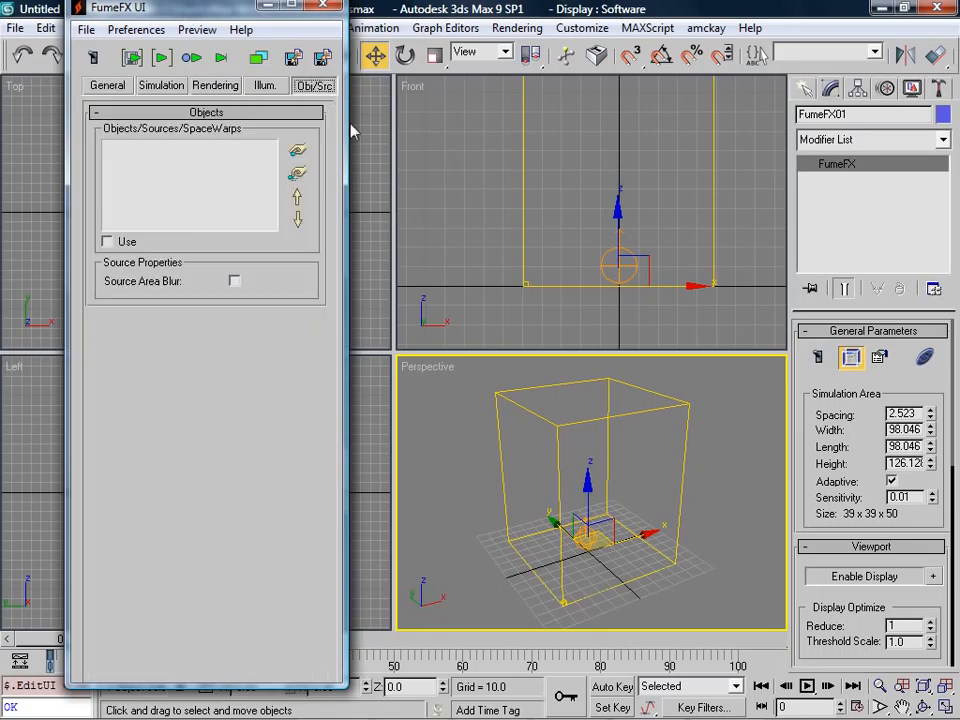
click(297, 150)
double_click(356, 205)
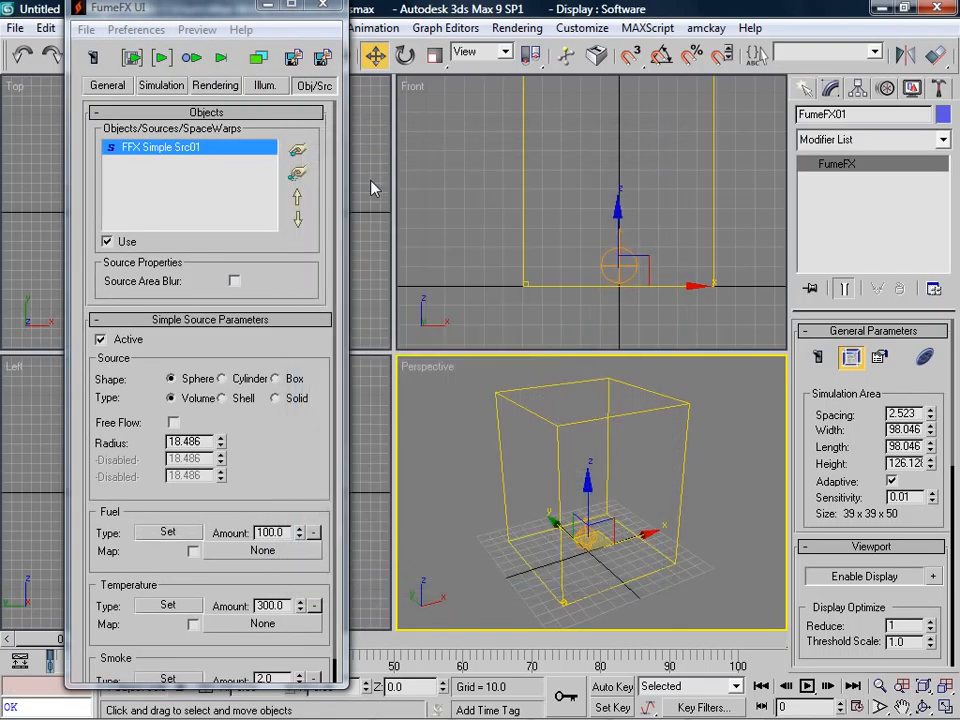
Lower the container's grid spacing to about 1.653 and set the simulation output path to C:\ffx\tut\FumeFX01_.fxd.
click(100, 87)
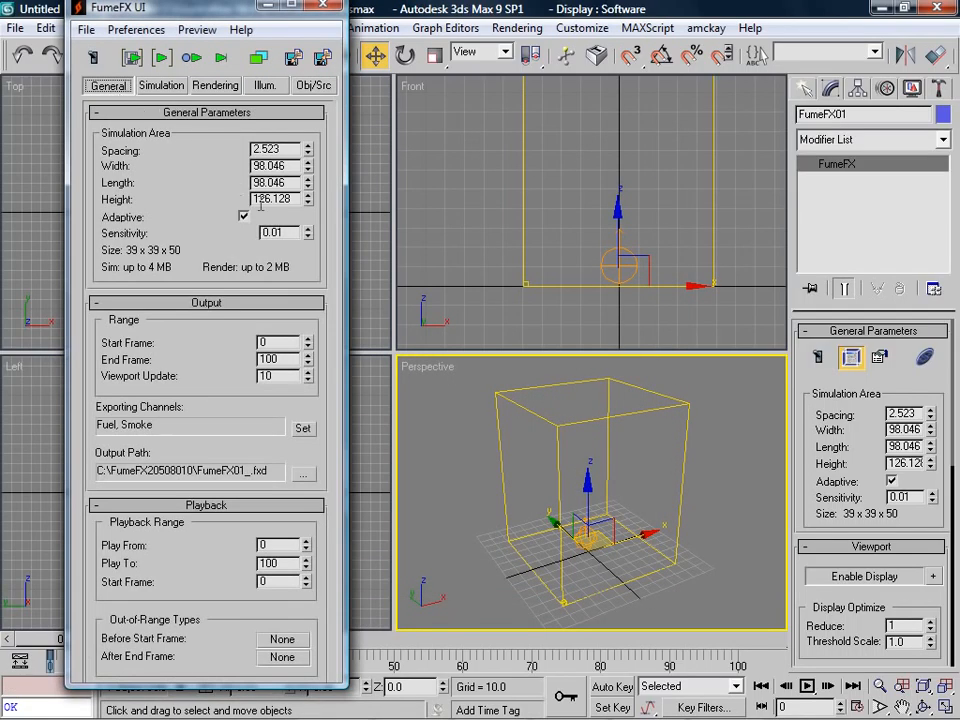
drag(308, 150, 293, 228)
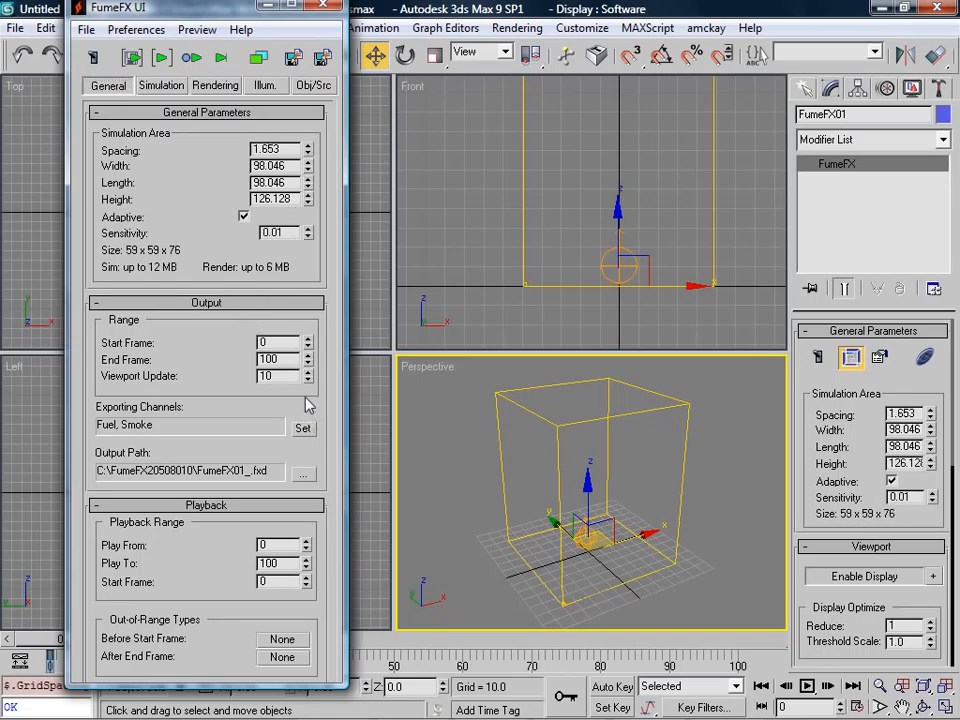
click(304, 475)
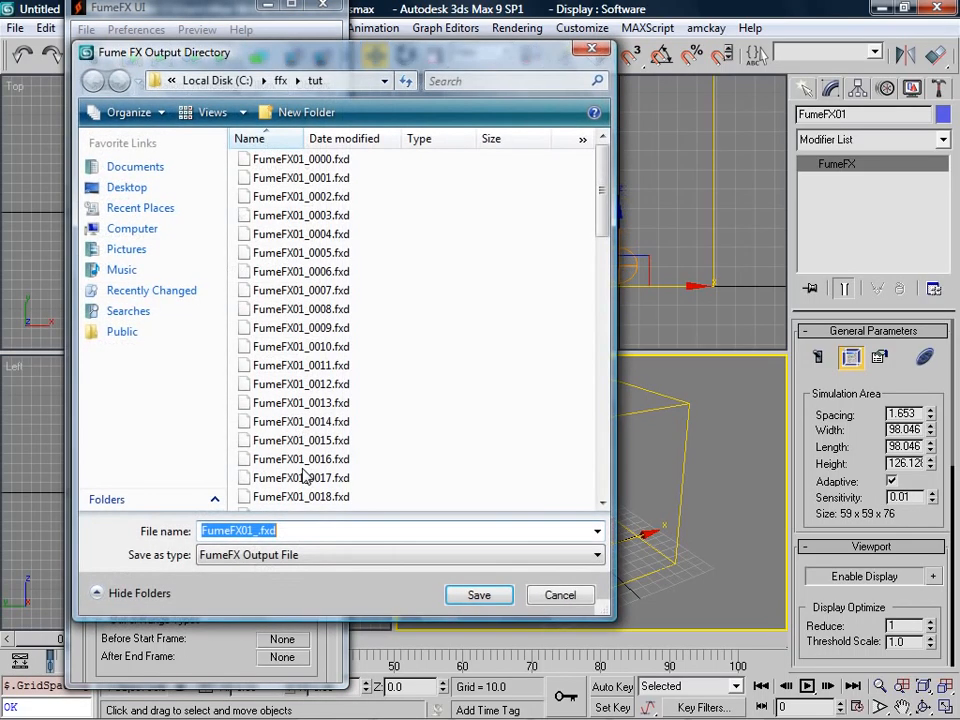
key(Return)
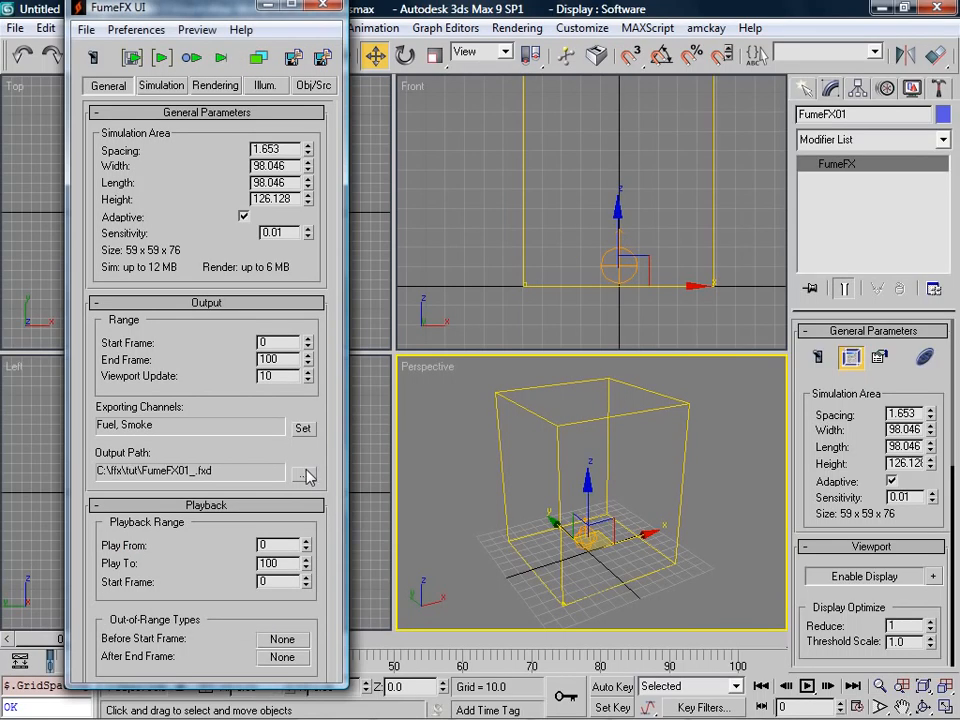
click(98, 477)
click(231, 474)
Set the simple source's temperature amount to 900.
click(158, 87)
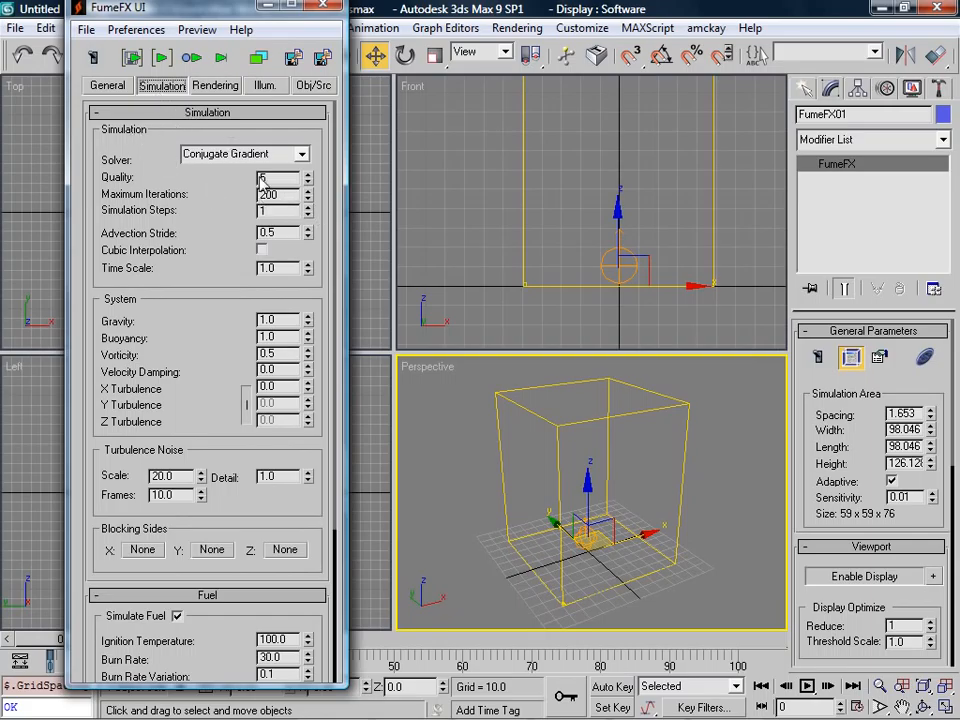
click(215, 85)
click(313, 86)
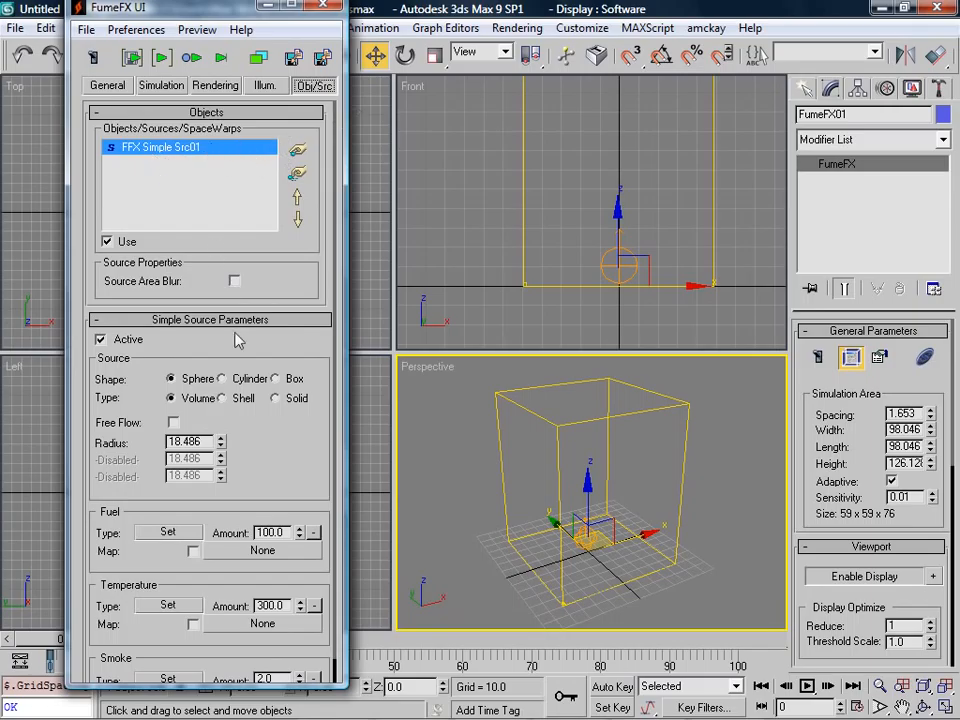
scroll(269, 438, down, 1)
scroll(269, 438, down, 5)
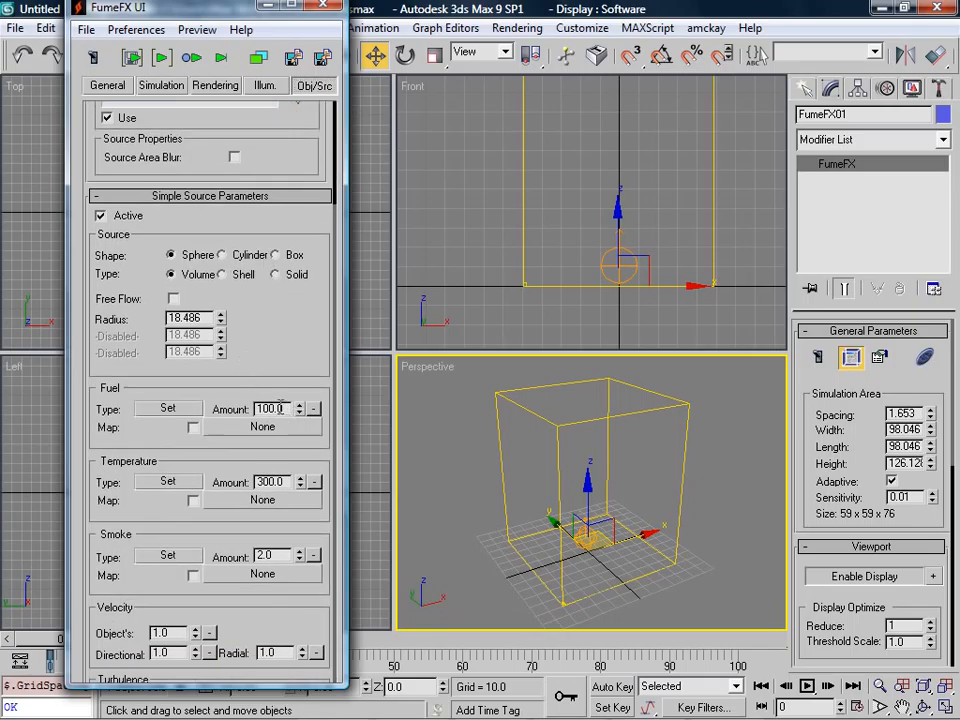
double_click(270, 481)
text(900)
key(Return)
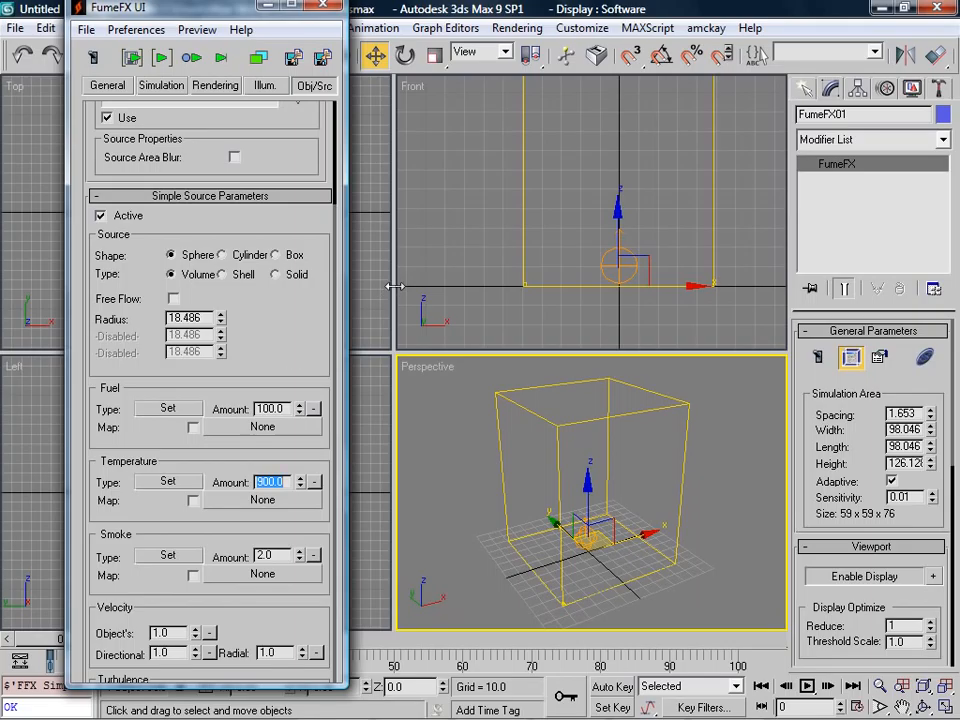
Create a target spotlight in the front view, placed above and to one side of the container and aimed at its centre.
middle_drag(632, 221, 641, 279)
scroll(641, 279, down, 3)
click(806, 89)
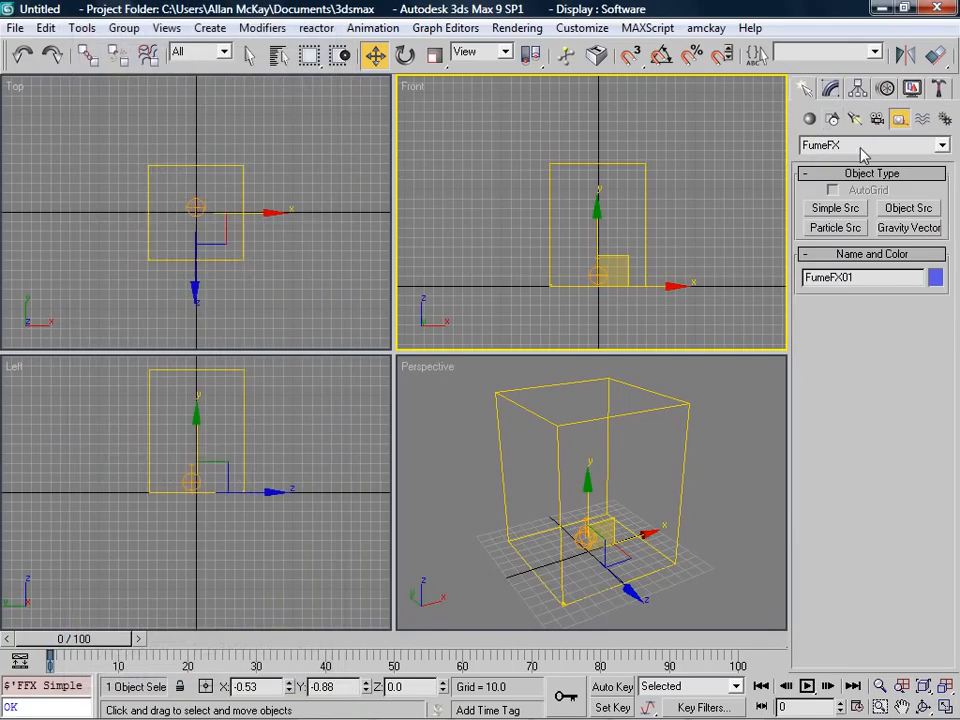
click(855, 120)
click(828, 208)
scroll(490, 127, down, 2)
drag(502, 127, 612, 270)
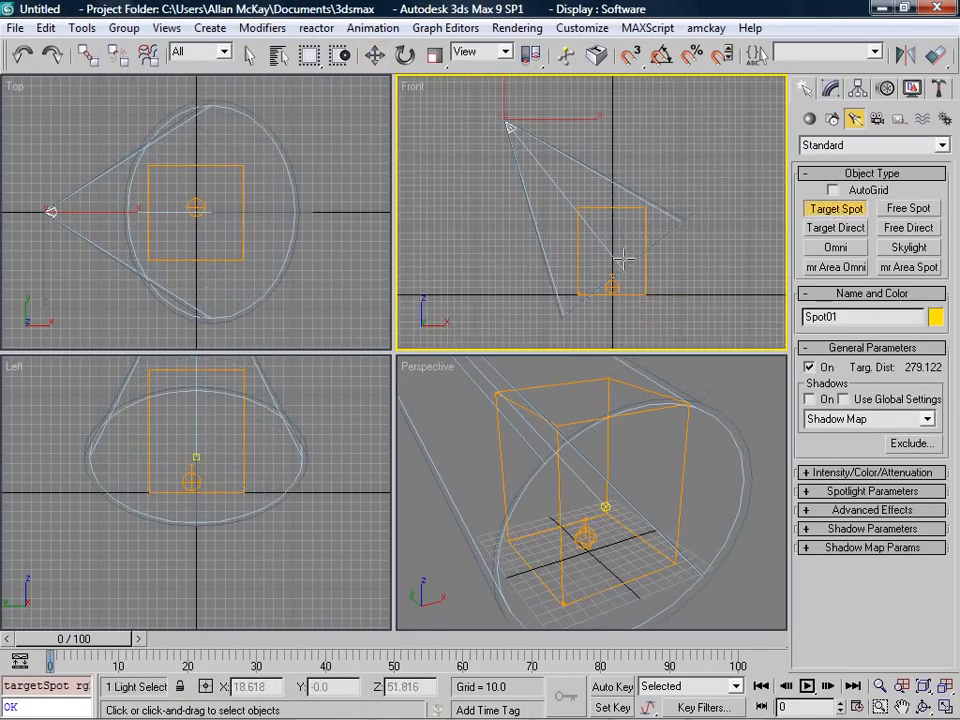
Look through the spotlight and reposition it to about X -162, Y -216, Z 259 so its cone encloses the container.
key(shift+4)
alt+middle_drag(623, 252, 508, 212)
drag(508, 212, 523, 214)
key(ctrl+shift+z)
drag(596, 204, 594, 239)
right_click(596, 210)
click(880, 686)
right_click(594, 236)
Restore the front view and enable the spotlight's shadows with the Ray Traced Shadows type.
click(833, 95)
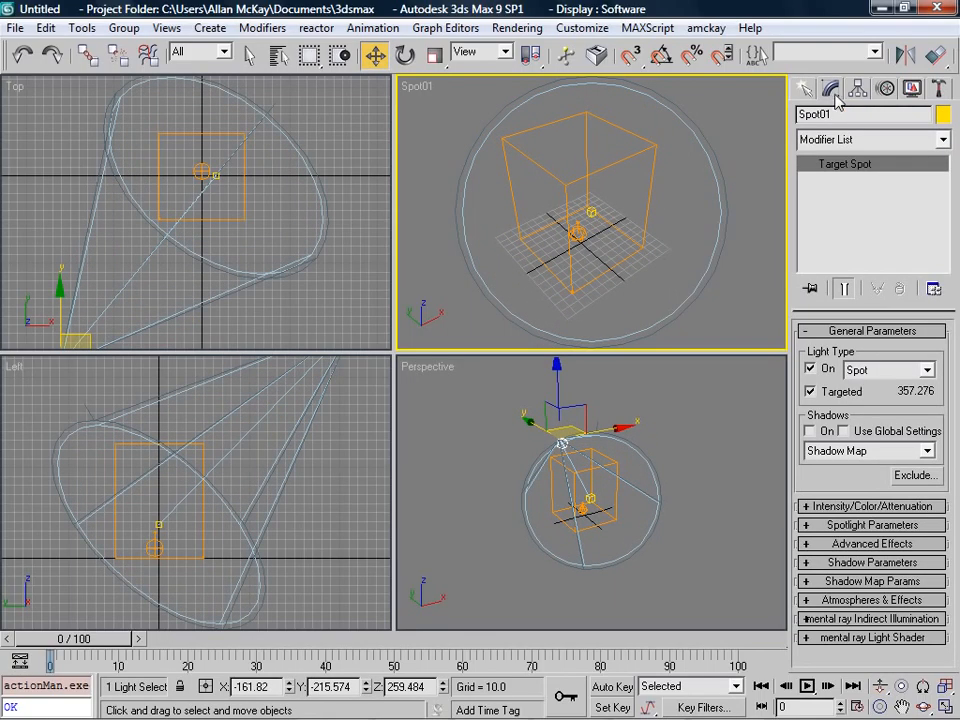
key(f)
click(828, 431)
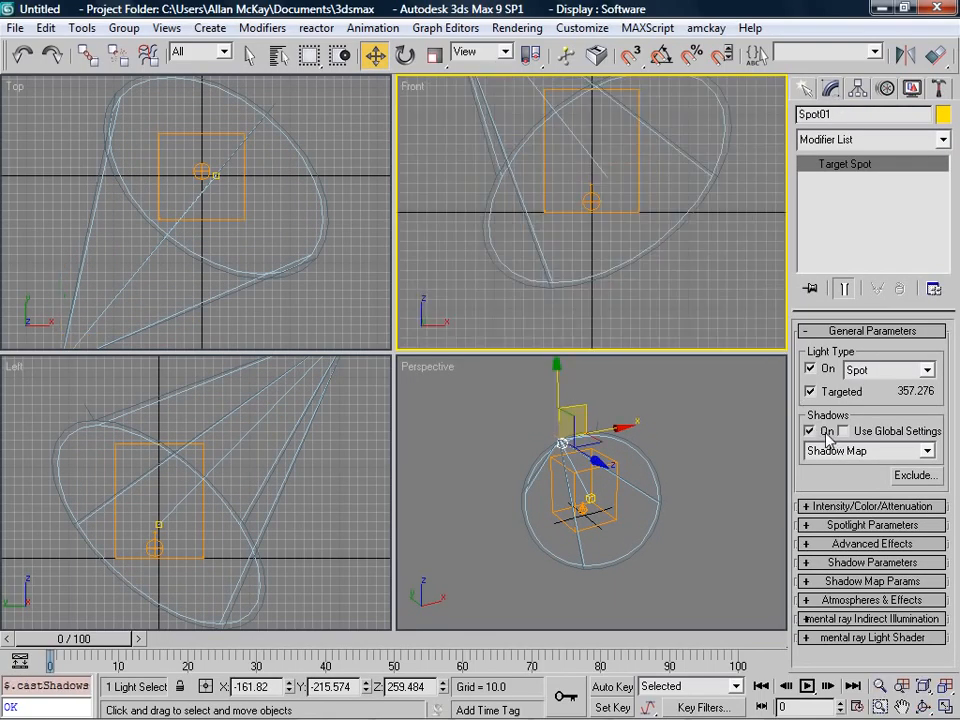
click(850, 451)
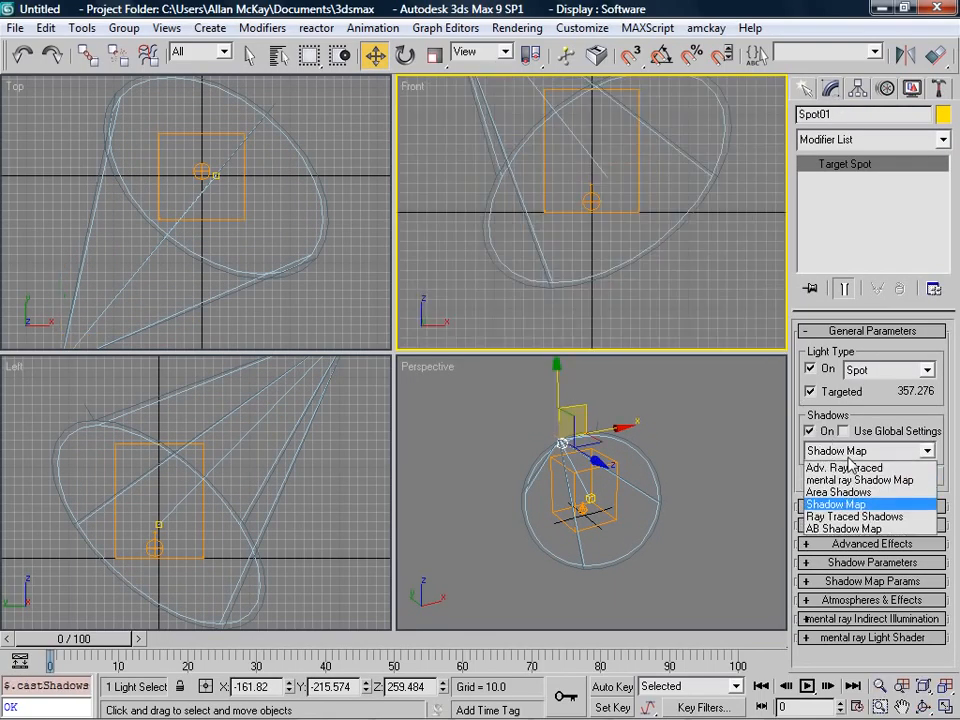
click(852, 516)
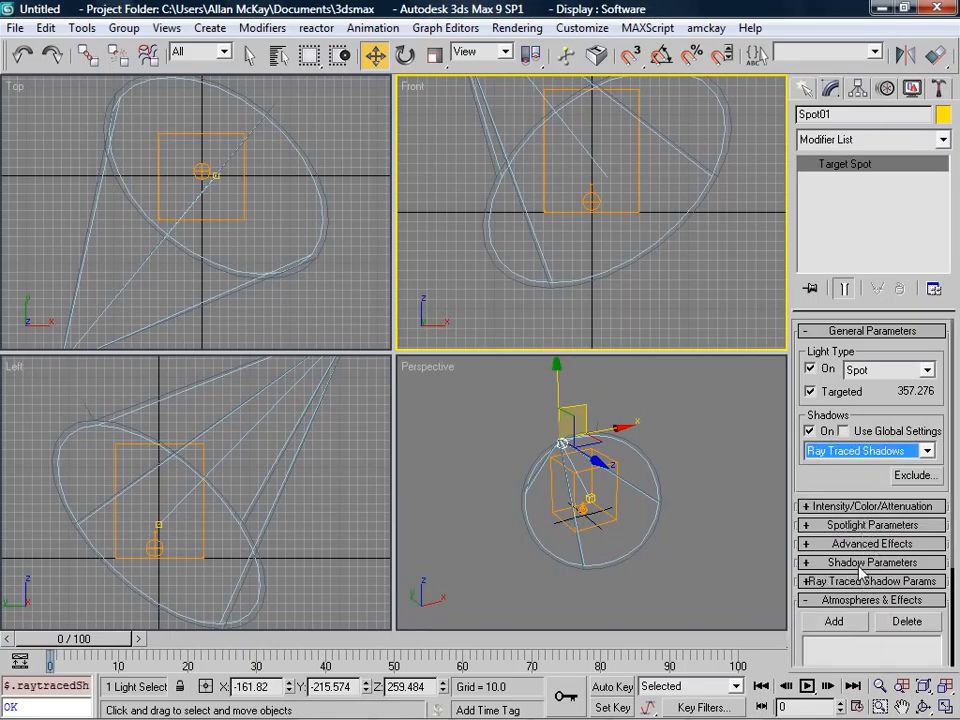
Turn on atmosphere shadows in the spotlight's shadow parameters and deselect the light.
click(862, 563)
click(866, 506)
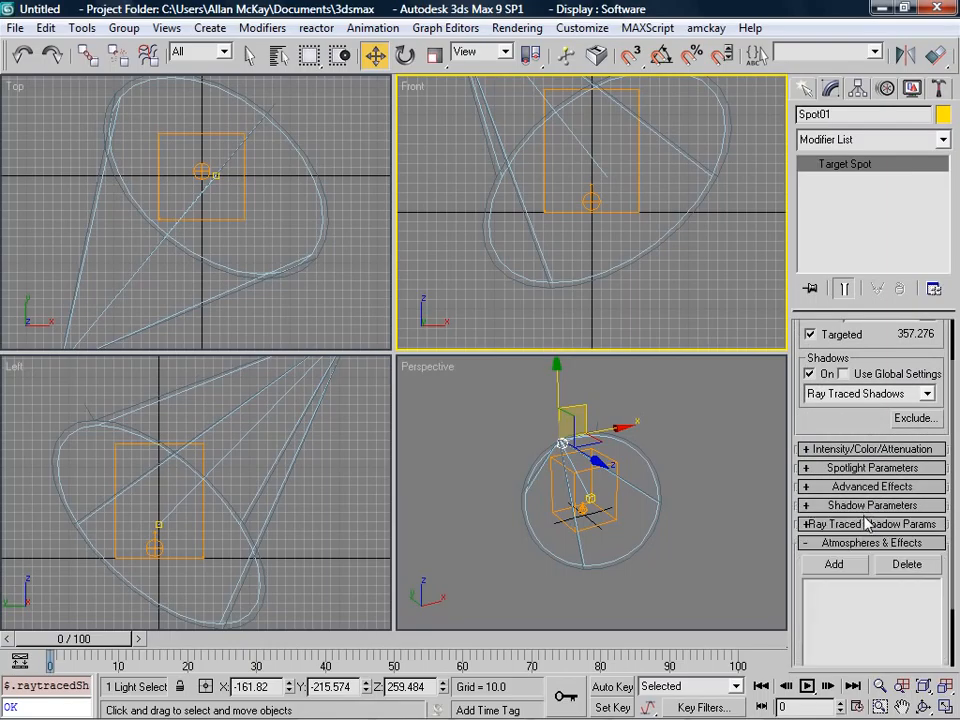
click(866, 450)
click(866, 451)
click(850, 506)
click(819, 627)
click(676, 518)
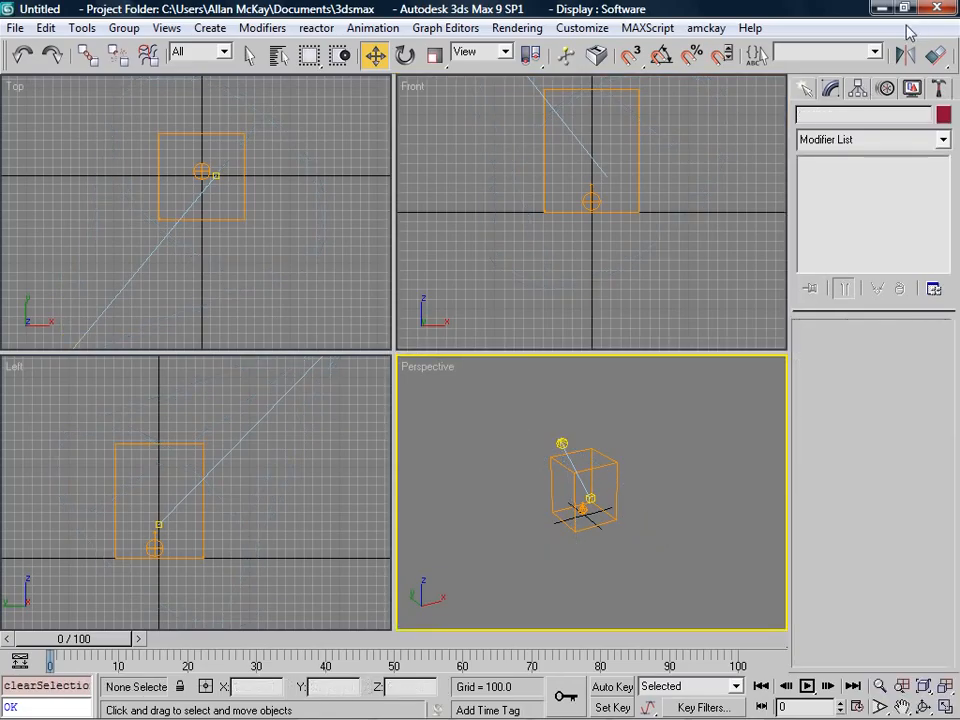
Create a target camera in the top view aimed at the container and show its view in place of the perspective view.
click(805, 88)
click(877, 118)
click(838, 208)
drag(103, 305, 203, 160)
right_click(631, 474)
key(c)
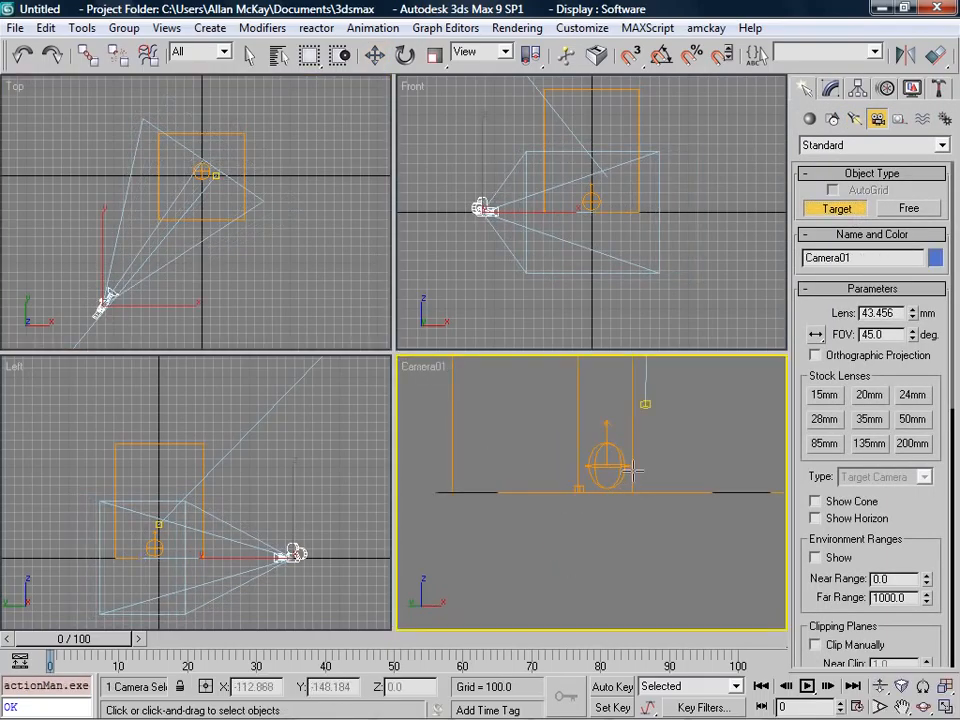
Orbit, pan and dolly the camera to face the container straight on and fill its view with the simulation area.
alt+middle_drag(631, 474, 559, 454)
middle_drag(625, 454, 623, 577)
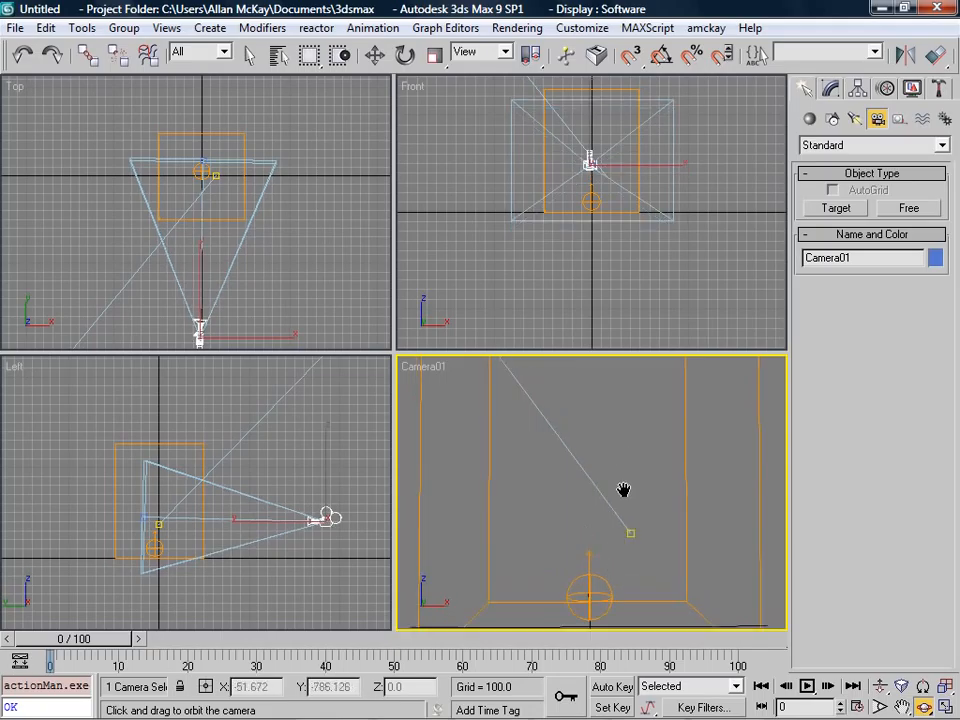
click(880, 686)
mouse_move(622, 470)
mouse_down()
mouse_move(624, 514)
mouse_move(622, 468)
mouse_up()
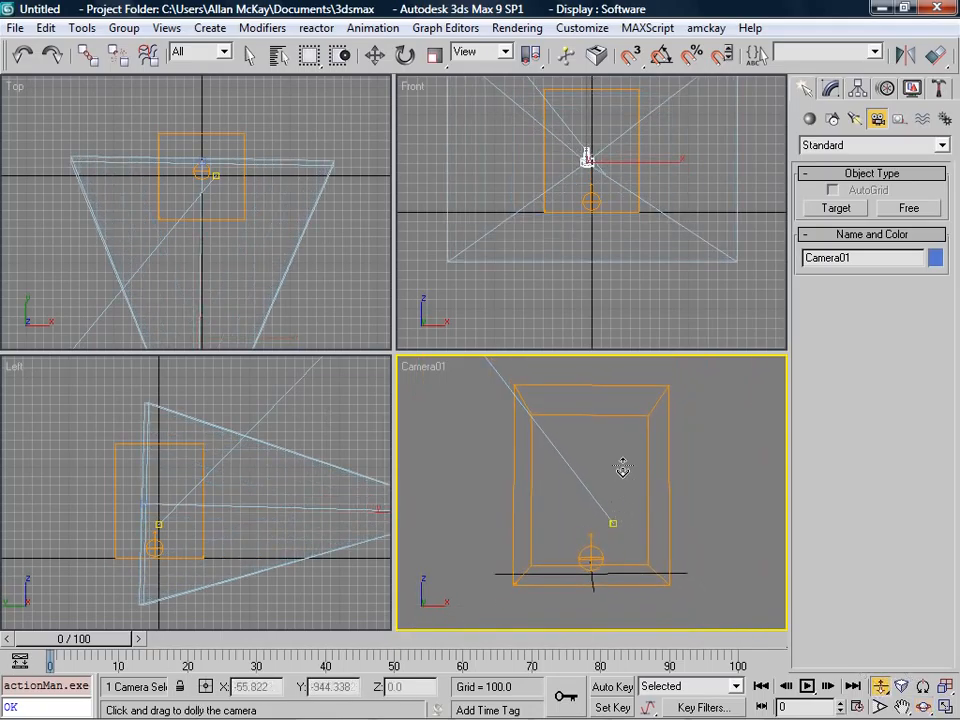
key(w)
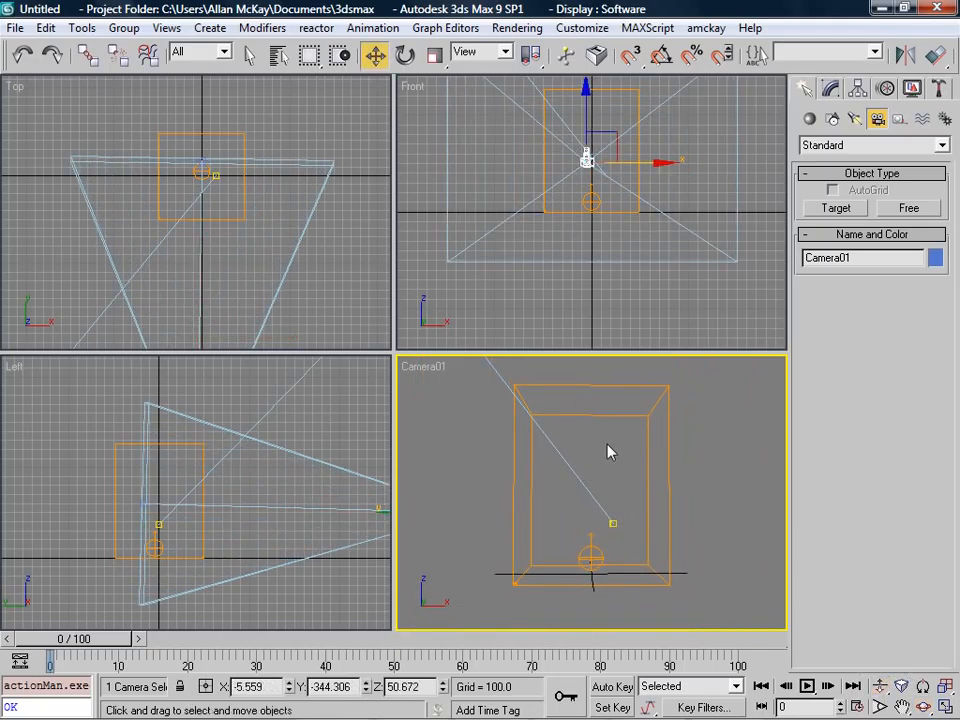
click(912, 88)
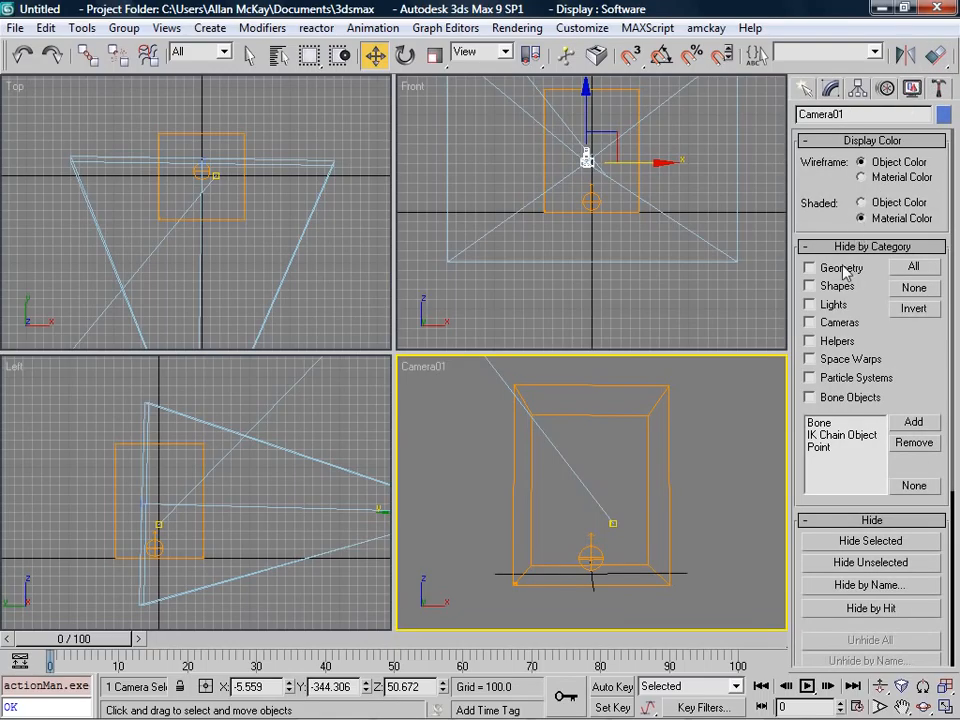
click(805, 88)
click(568, 296)
ctrl+alt+middle_drag(566, 538, 584, 508)
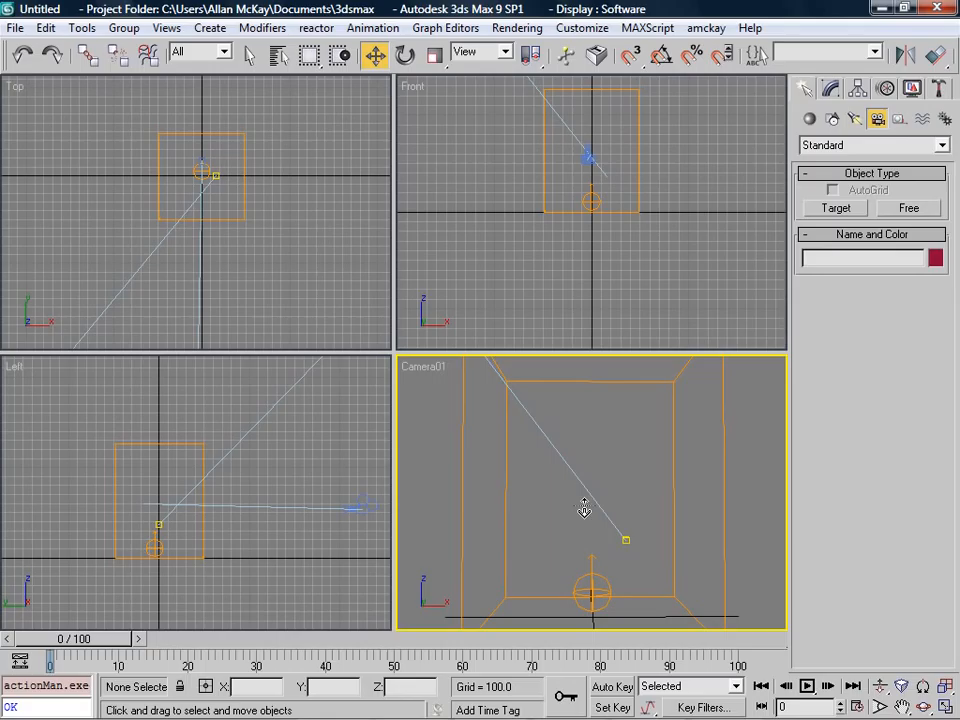
Select the FumeFX container for editing, reveal the rest of the main toolbar and disable plug-in keyboard shortcuts.
click(508, 449)
click(838, 94)
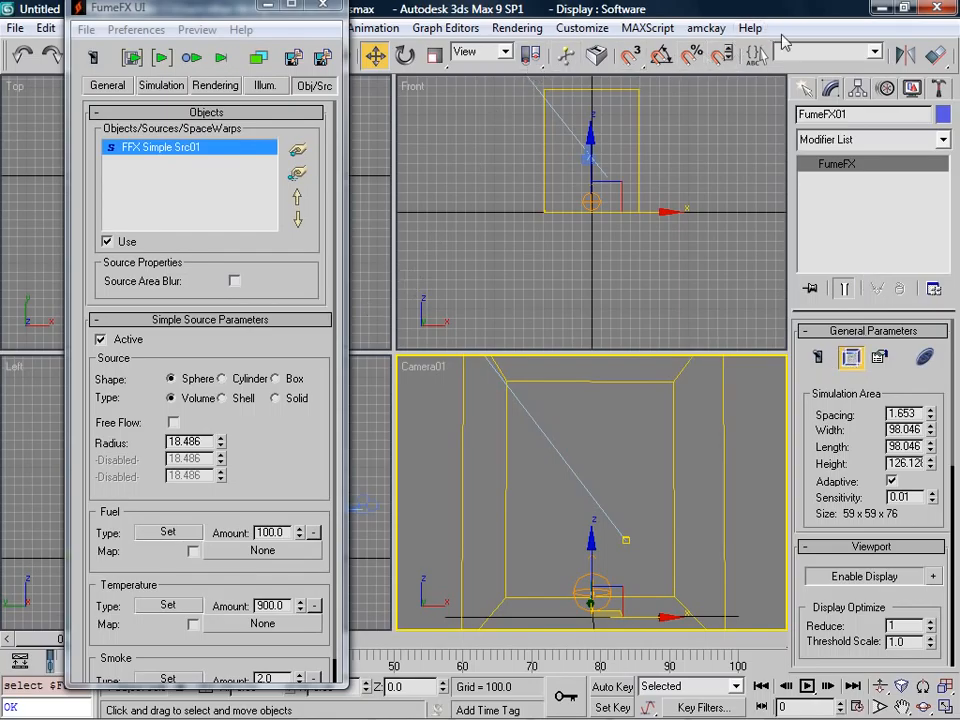
drag(795, 64, 498, 67)
drag(374, 69, 457, 72)
click(412, 48)
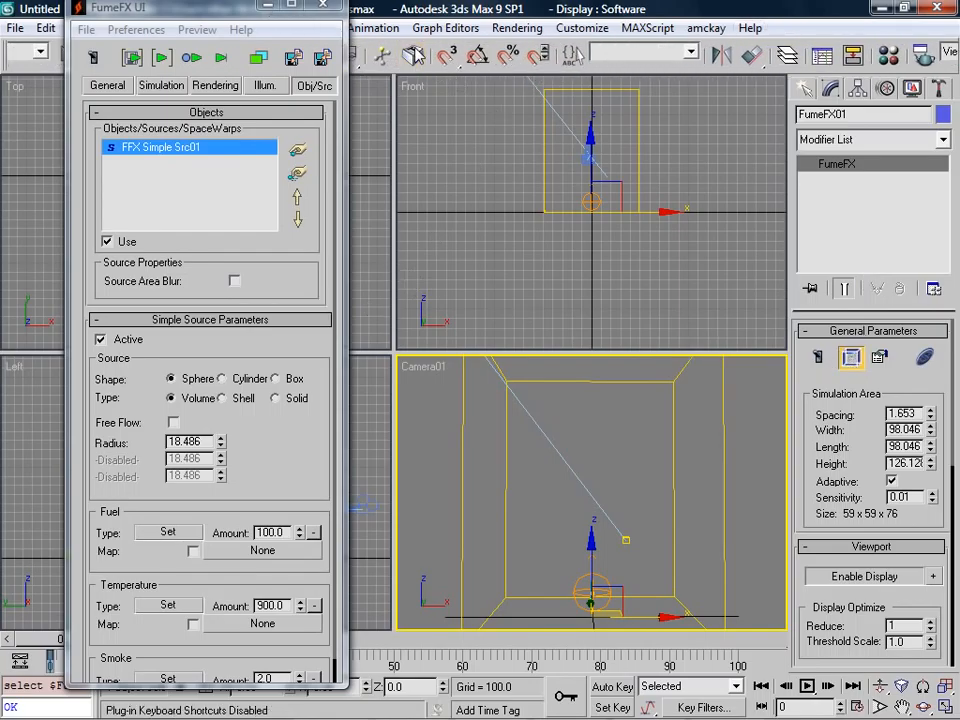
click(451, 466)
click(672, 398)
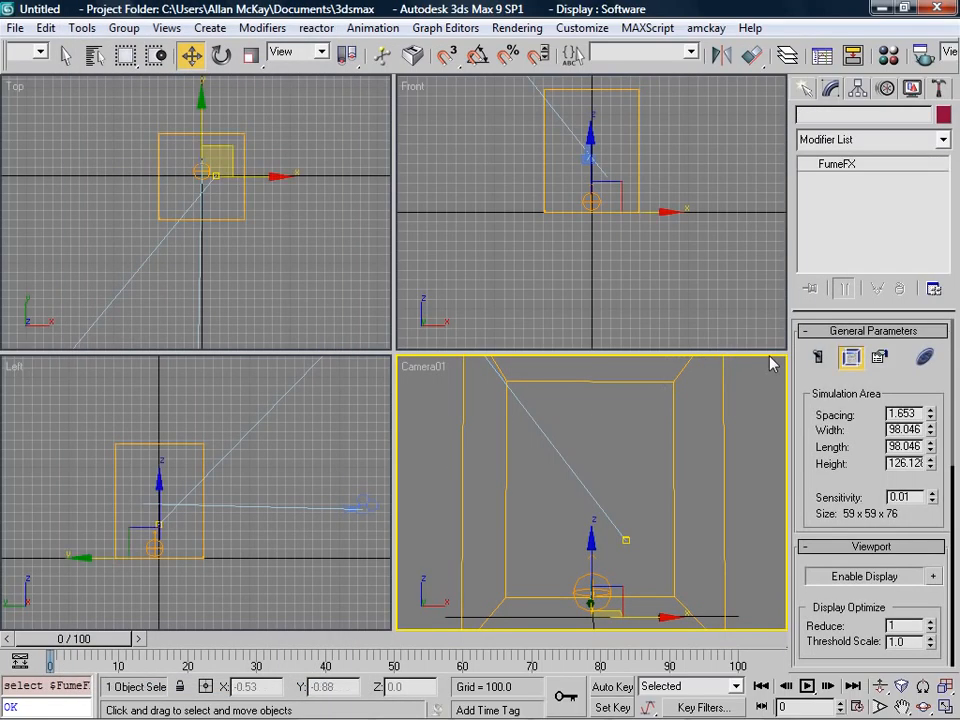
Add Spot01 to the lights in the FumeFX container's illumination parameters.
click(262, 86)
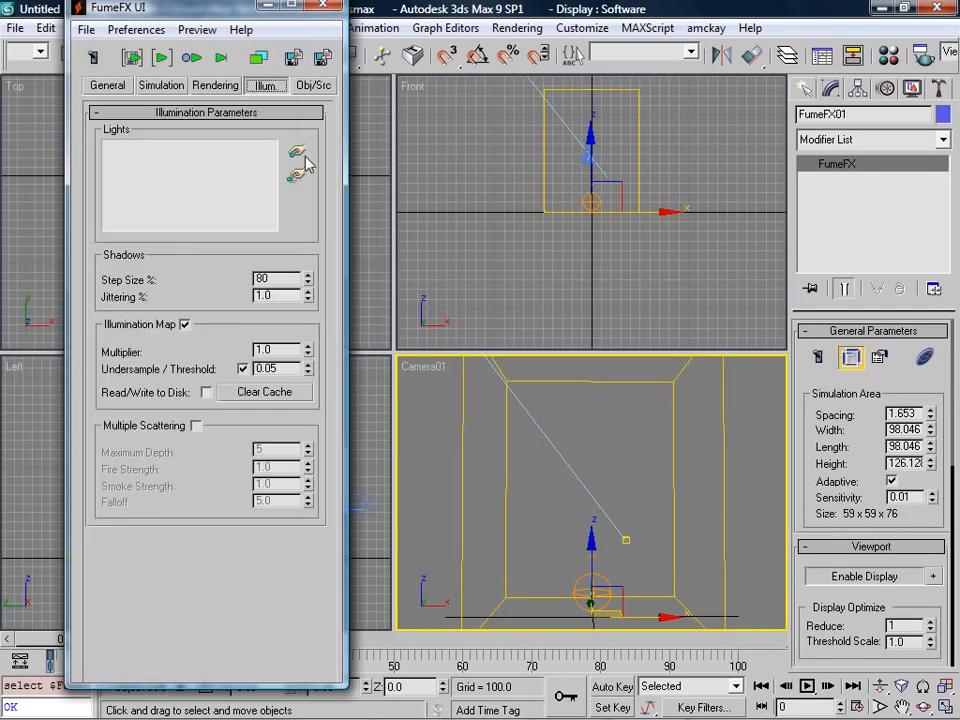
click(300, 156)
key(h)
click(325, 198)
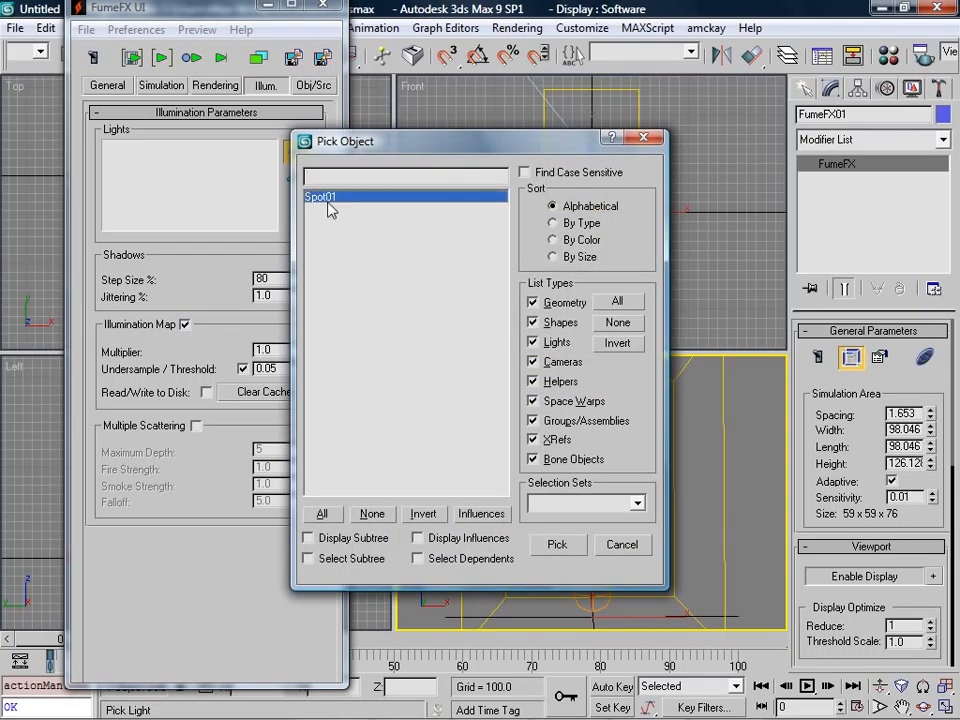
double_click(330, 207)
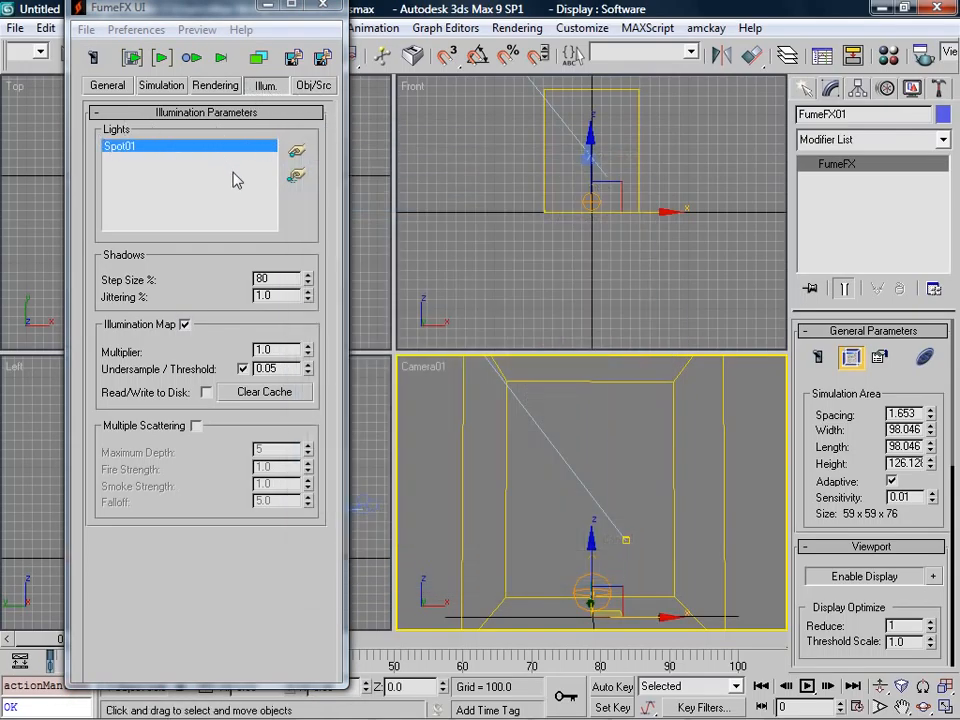
Turn on Auto Key and set the simple source's fuel amount to 0 at frame 0.
click(313, 85)
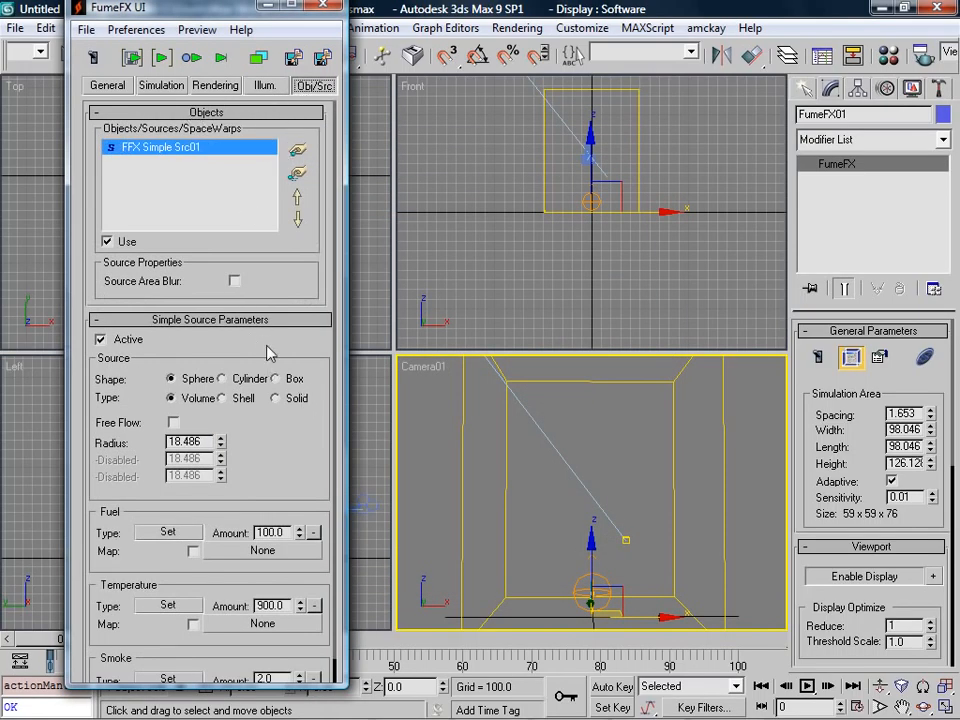
scroll(268, 352, down, 3)
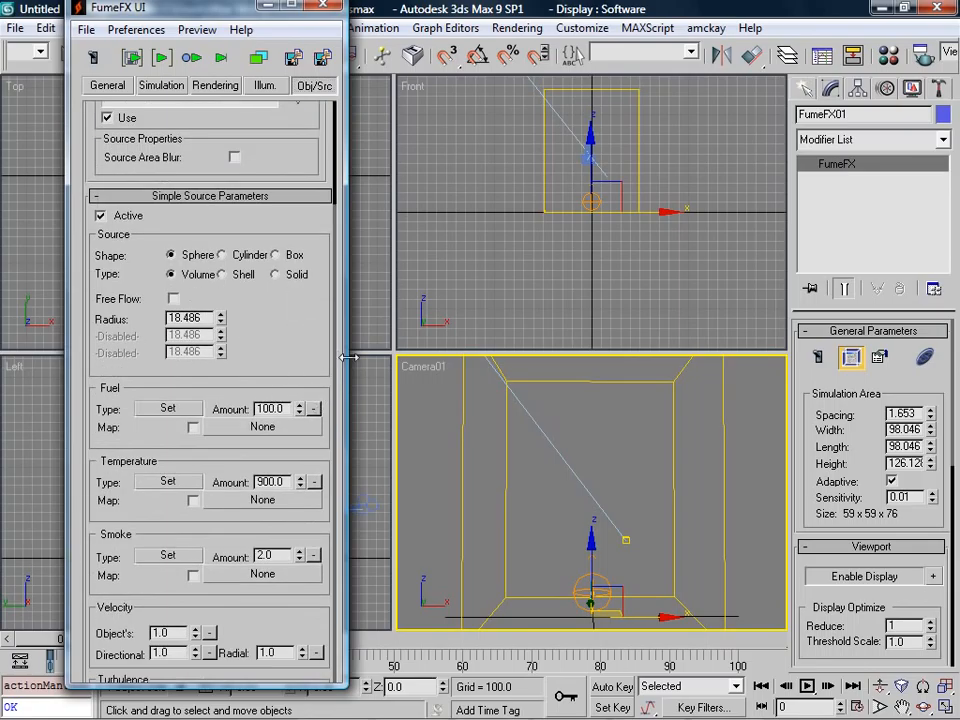
mouse_move(183, 20)
mouse_down()
mouse_move(185, 46)
mouse_move(185, 23)
mouse_up()
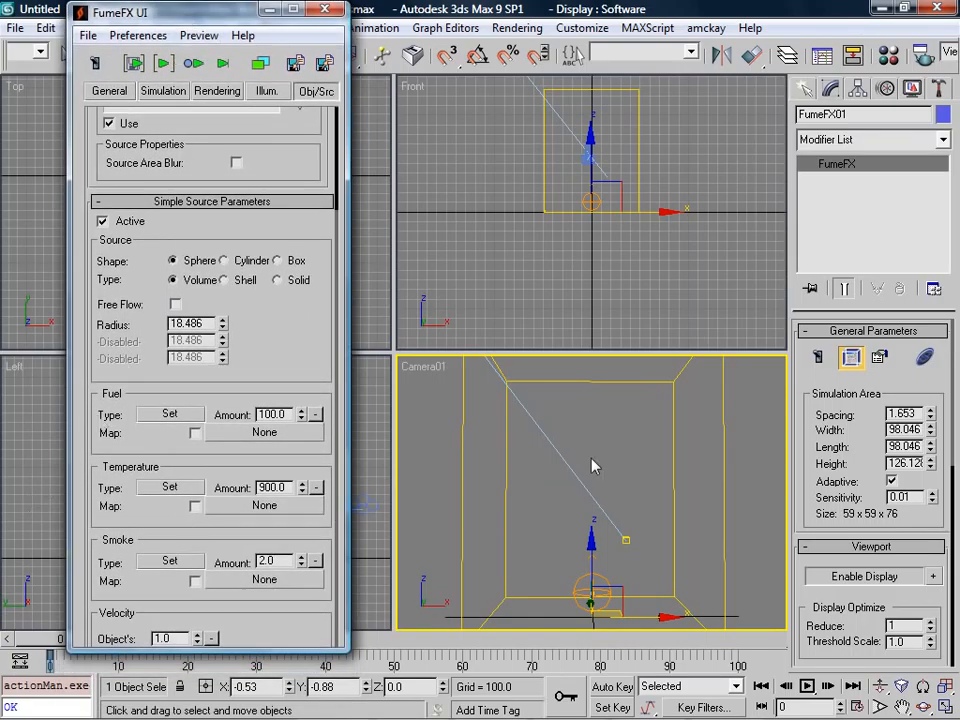
key(n)
right_click(301, 414)
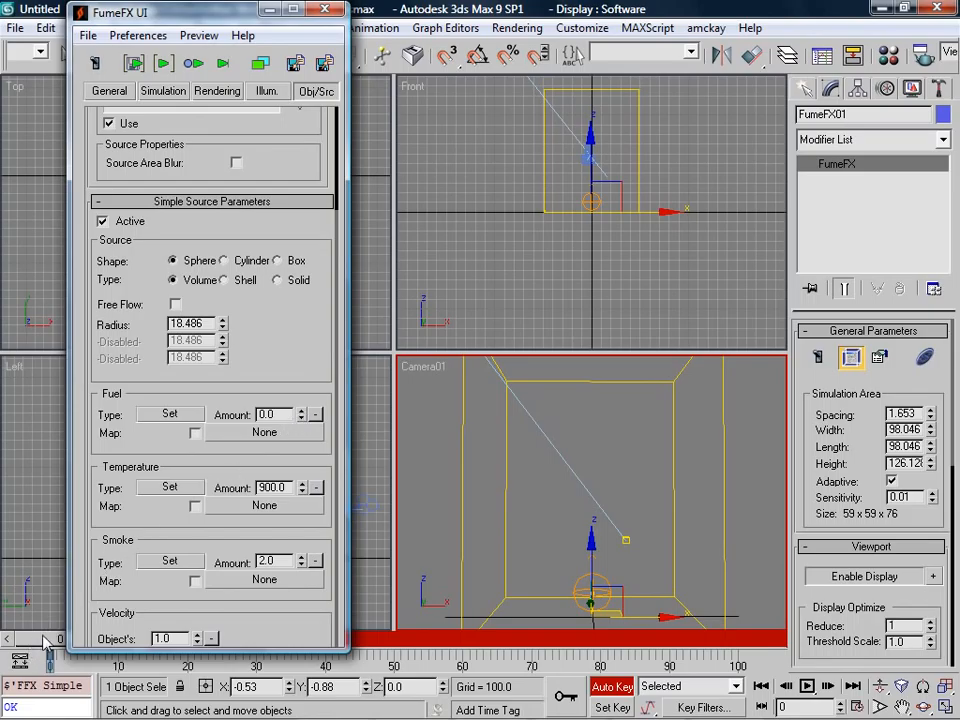
Key the simple source's fuel amount at 100 on frame 10 and 0 on frame 17, and turn off Auto Key.
drag(118, 645, 170, 645)
click(301, 411)
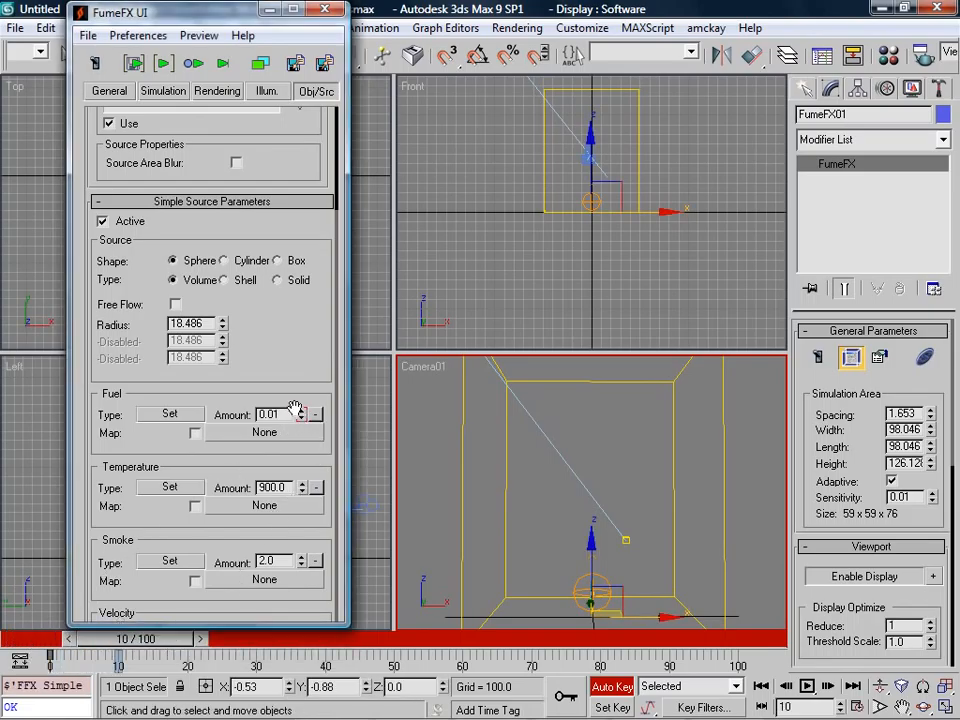
text(100)
key(Return)
drag(160, 645, 201, 640)
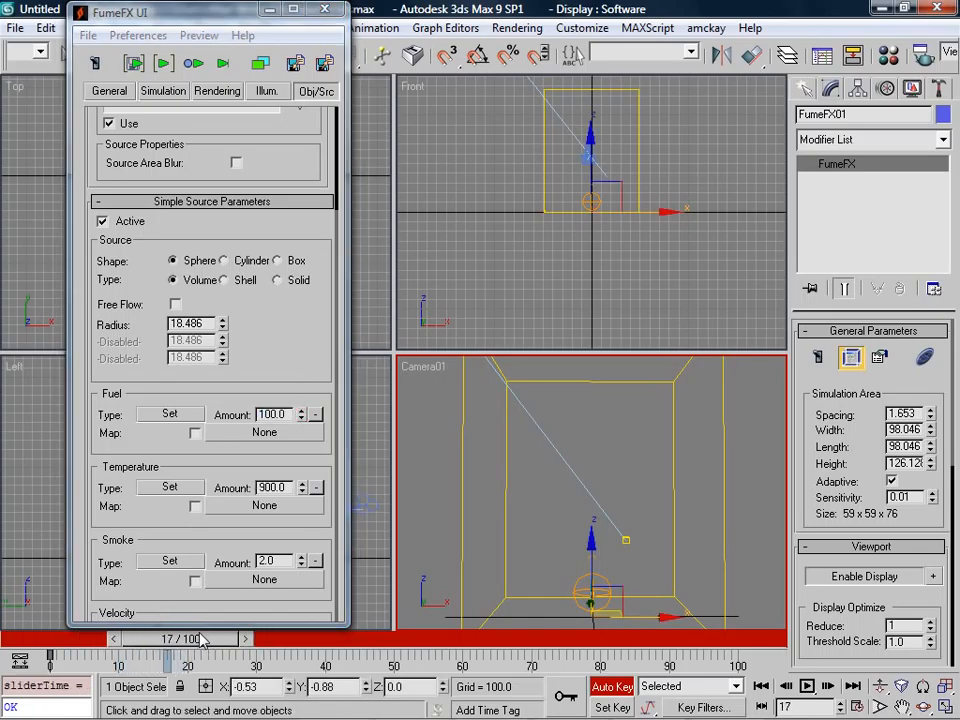
right_click(301, 414)
key(n)
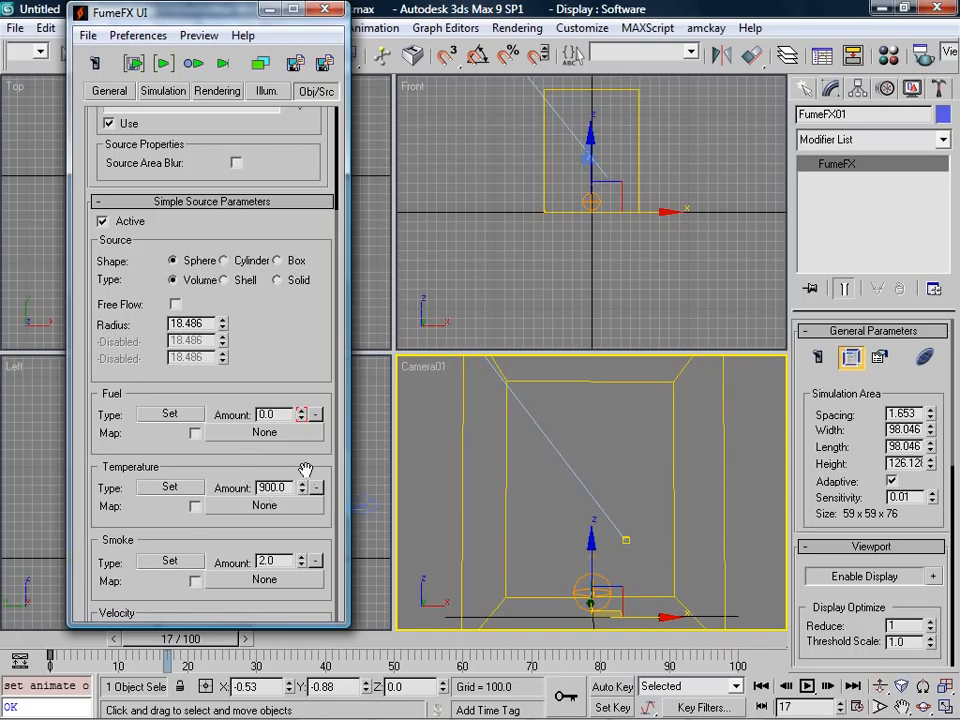
Make the simple source's smoke depend on Voxel Fuel and set its smoke amount to 1.7.
click(316, 563)
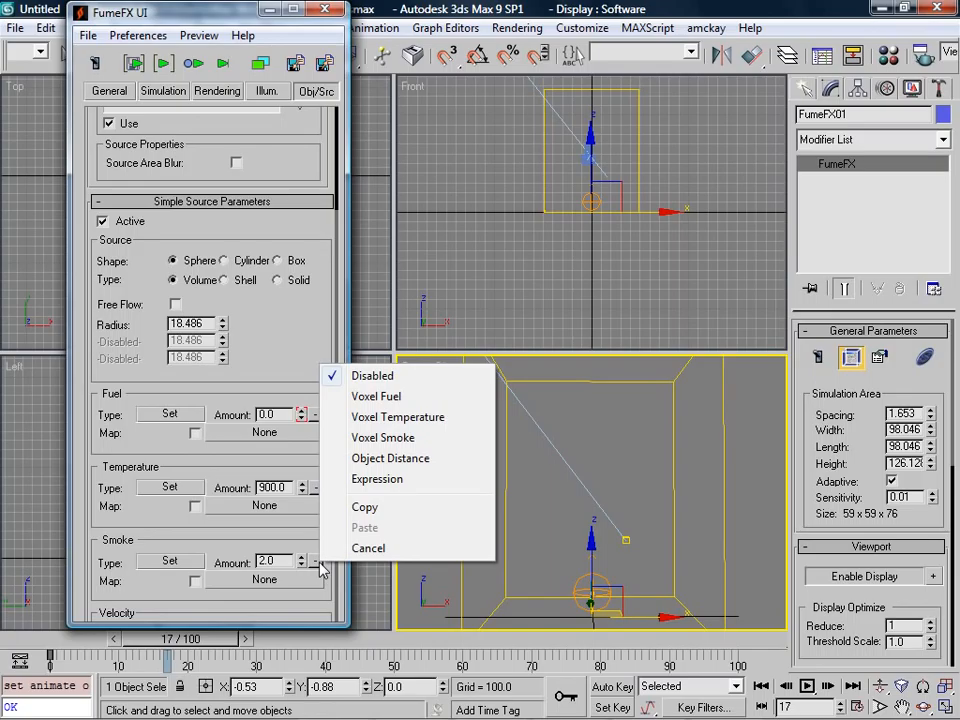
click(410, 398)
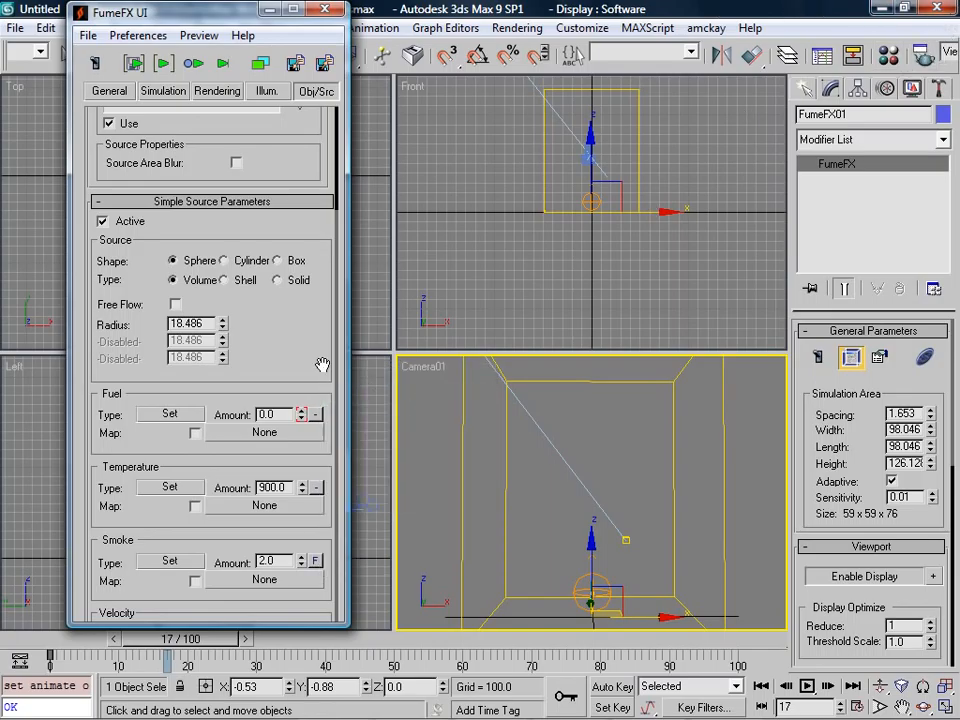
right_click(314, 561)
click(282, 560)
drag(301, 561, 301, 572)
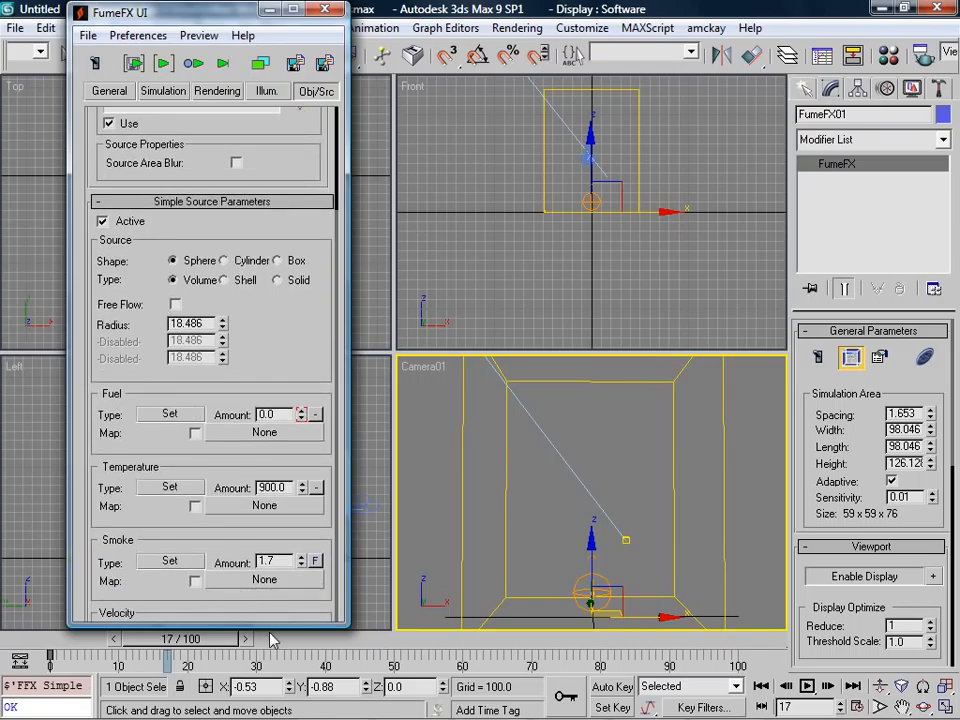
Run the FumeFX simulation from its general settings with the output preview placed beside the progress window, and cancel it after frame 25.
drag(269, 626, 268, 701)
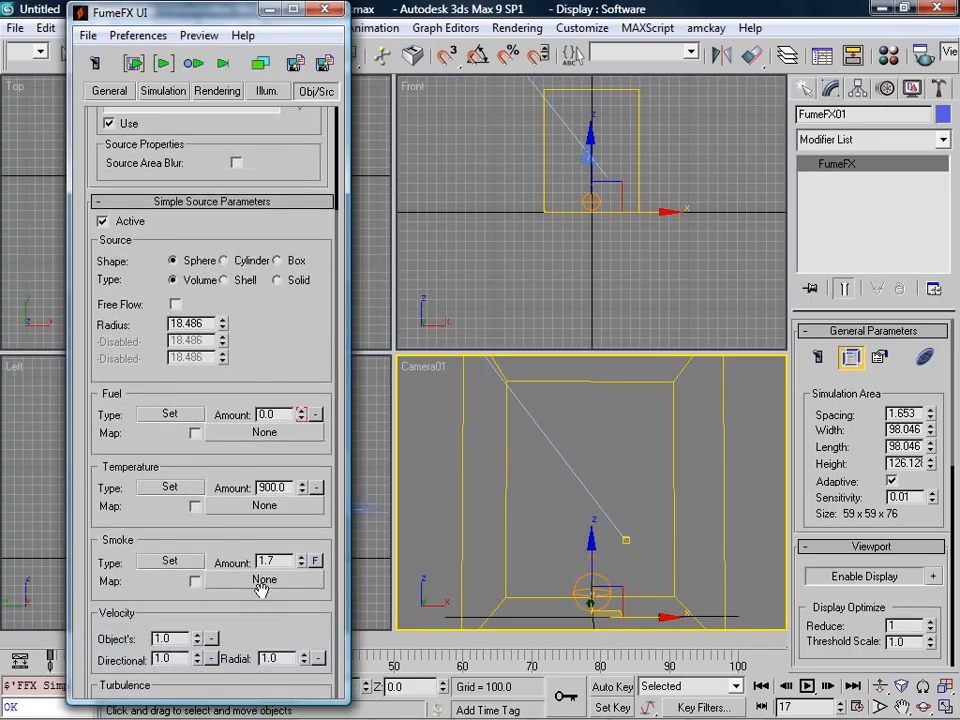
scroll(290, 205, up, 3)
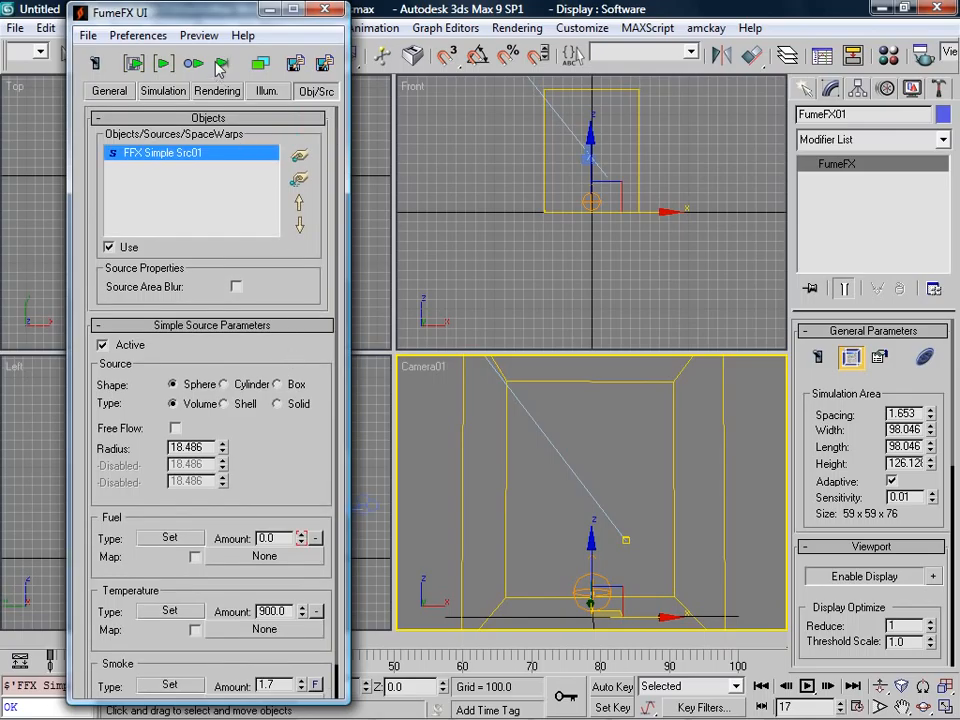
click(216, 91)
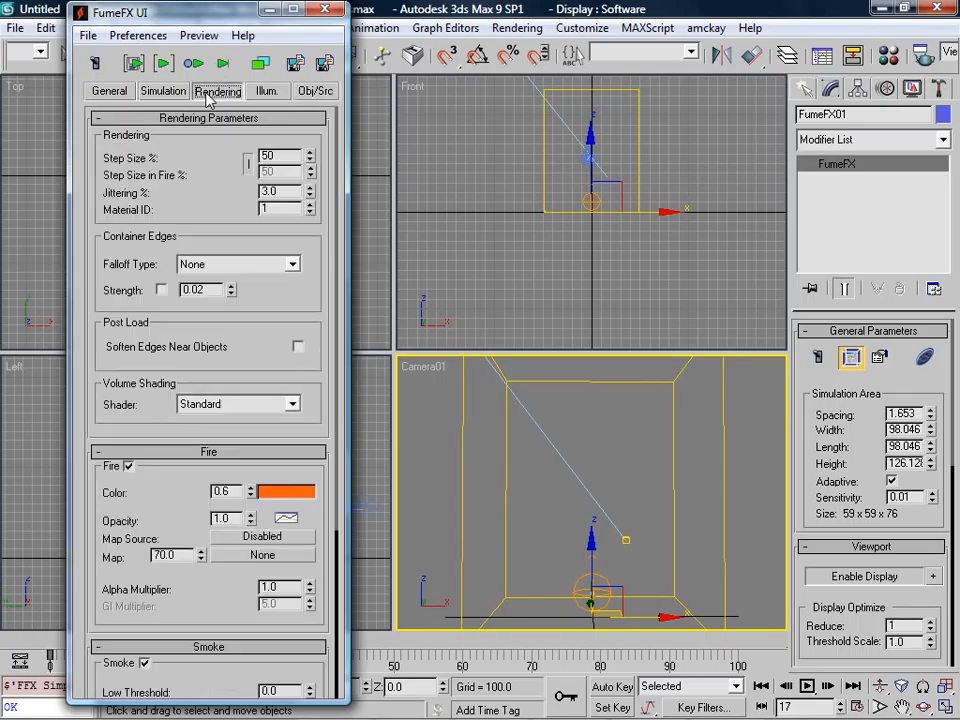
click(122, 92)
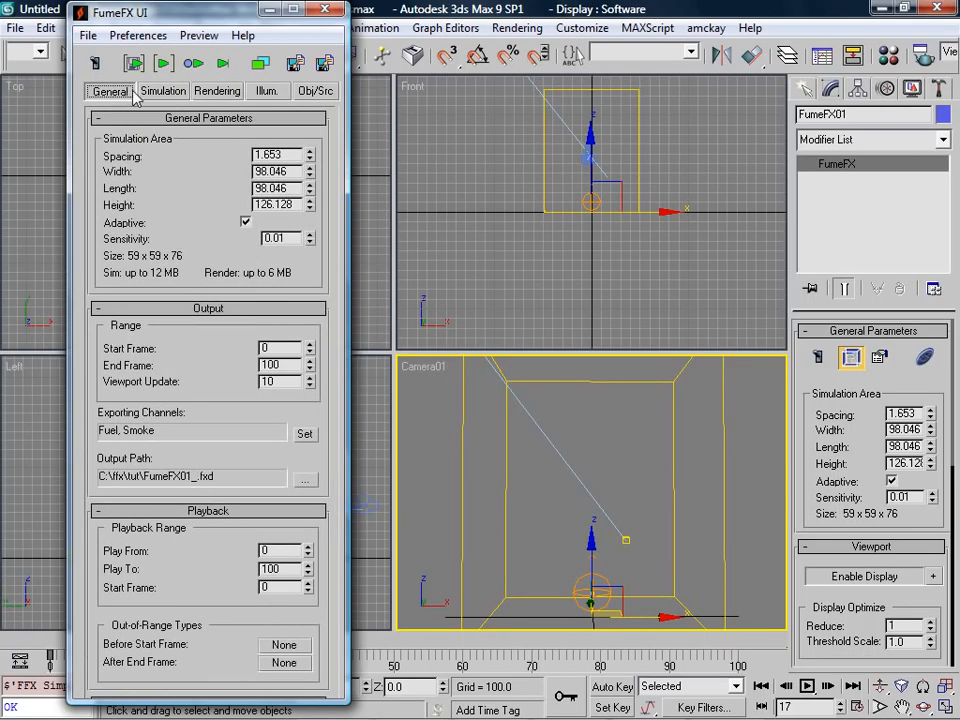
click(133, 63)
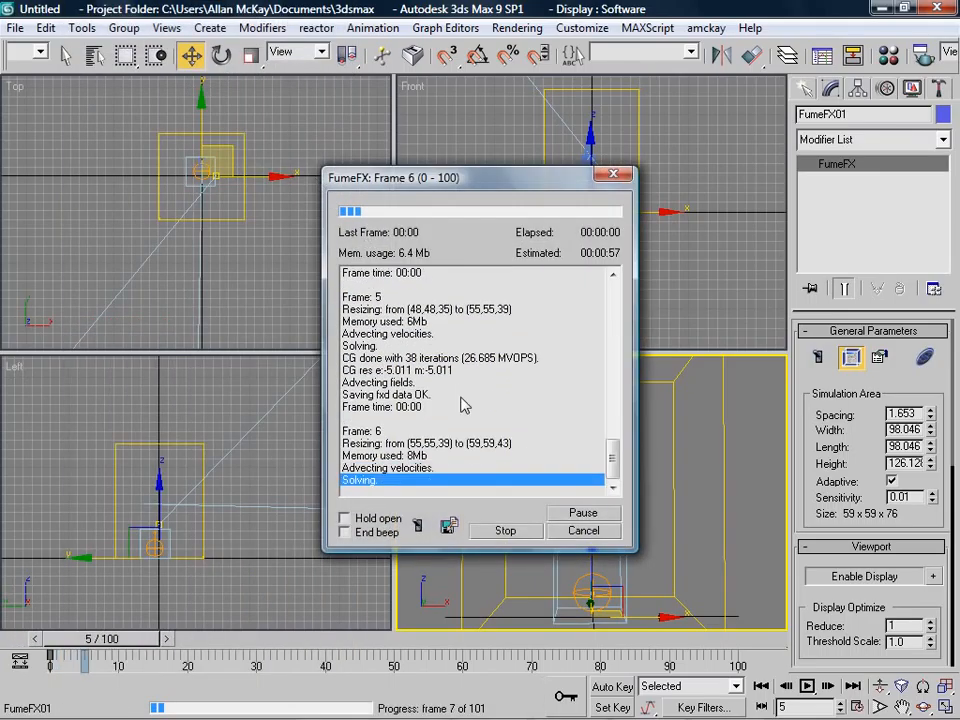
click(418, 526)
drag(506, 247, 740, 182)
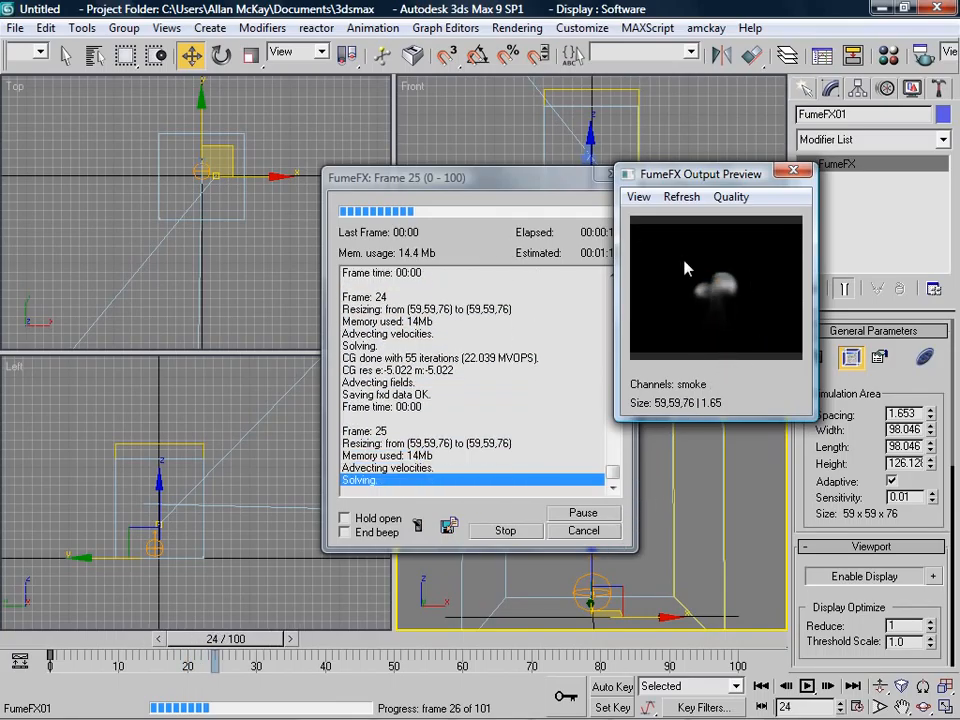
click(584, 530)
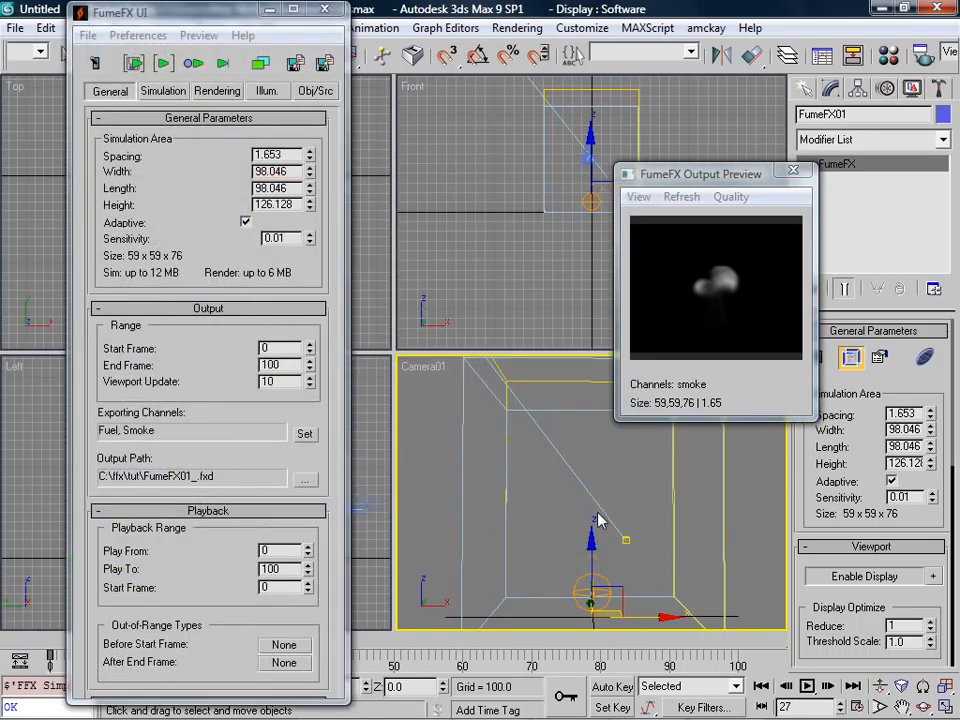
Play back the simulated frames in the output preview and return to the first frame.
key(slash)
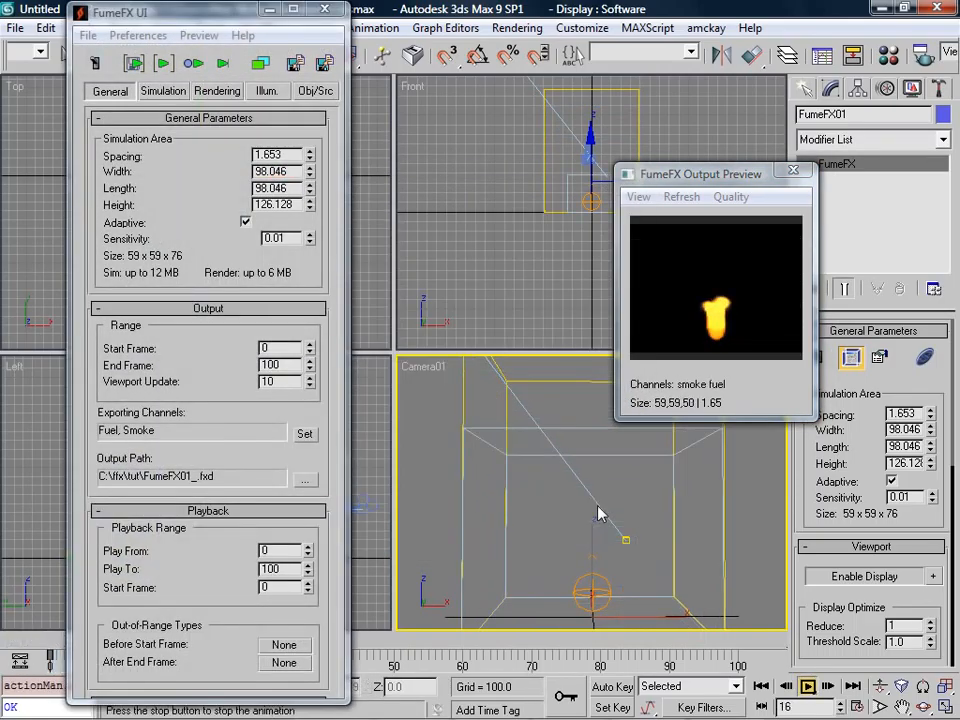
key(slash)
key(Home)
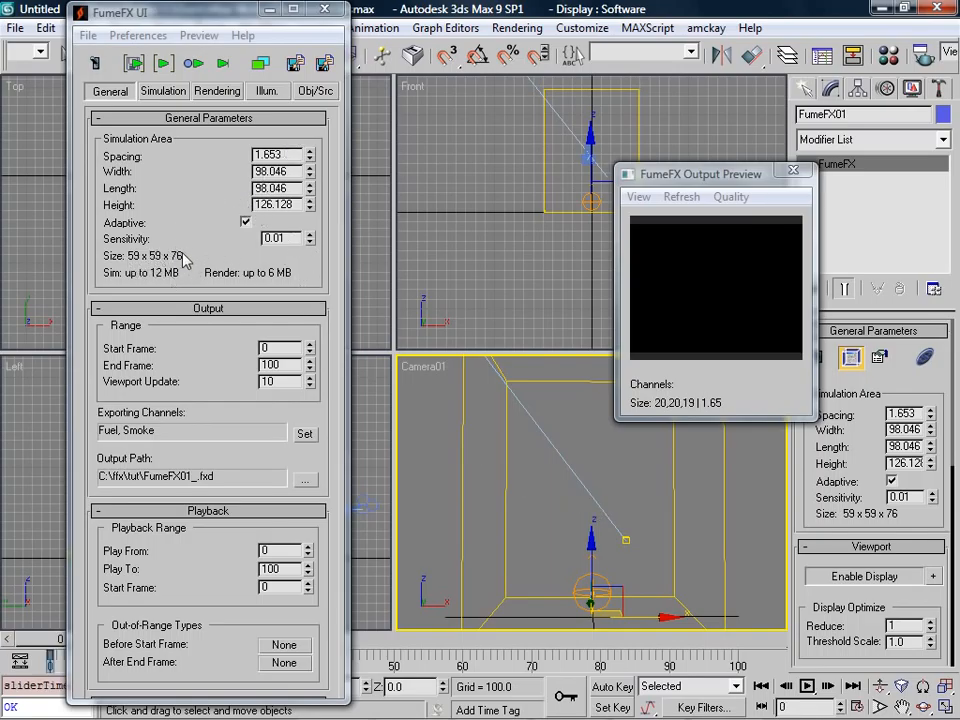
Reduce the container's width to 75.495 and length to 82.359, and set the fuel's burn rate to 20 and expansion to 4.
mouse_move(930, 447)
mouse_down()
mouse_move(928, 465)
mouse_move(928, 457)
mouse_up()
click(158, 91)
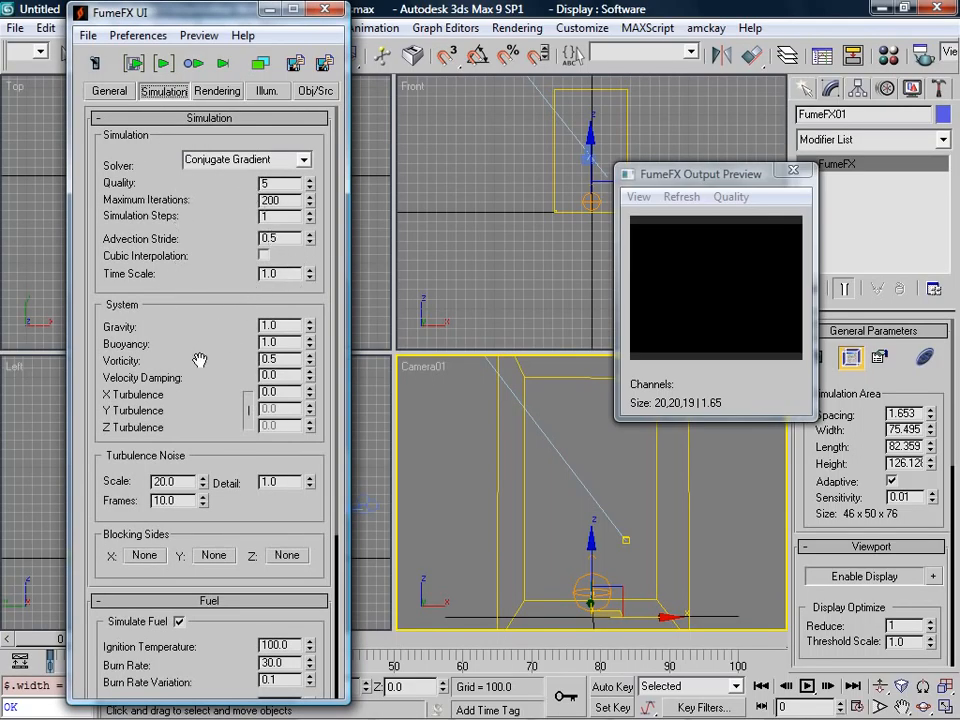
scroll(205, 280, down, 3)
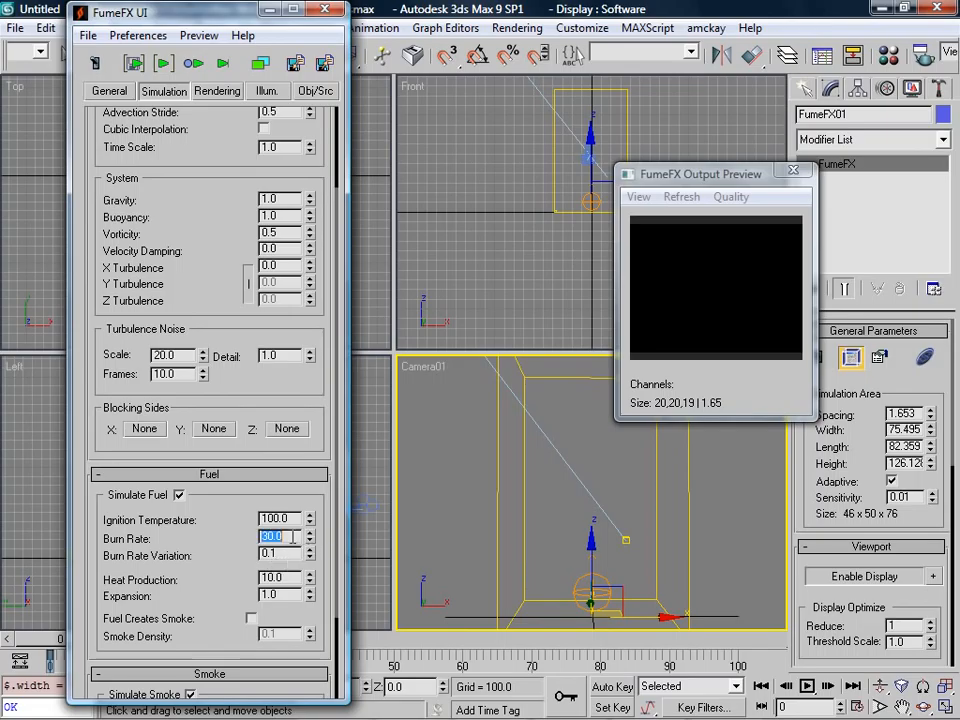
text(2)
text(4)
key(Return)
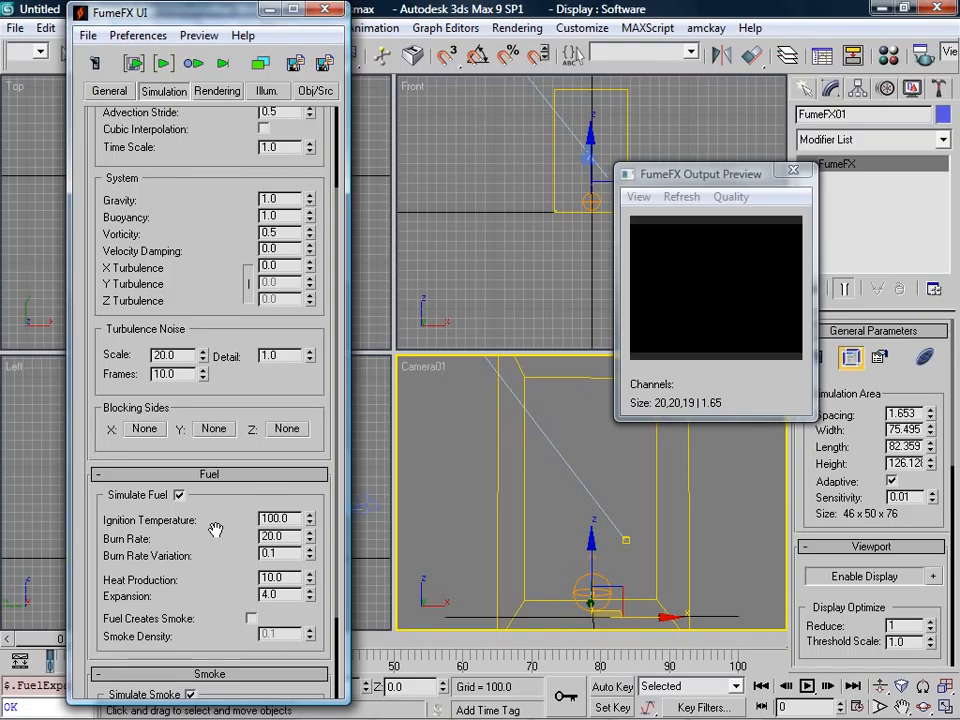
Rerun the simulation with the progress window clear of the output preview and cancel it just past frame 31.
click(134, 63)
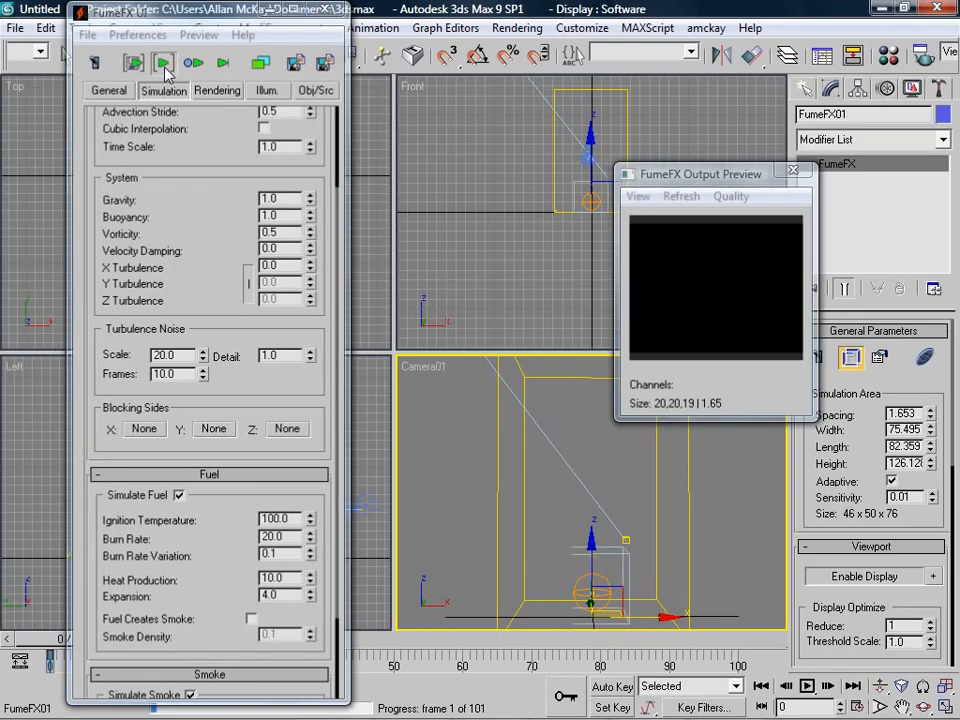
drag(423, 178, 197, 139)
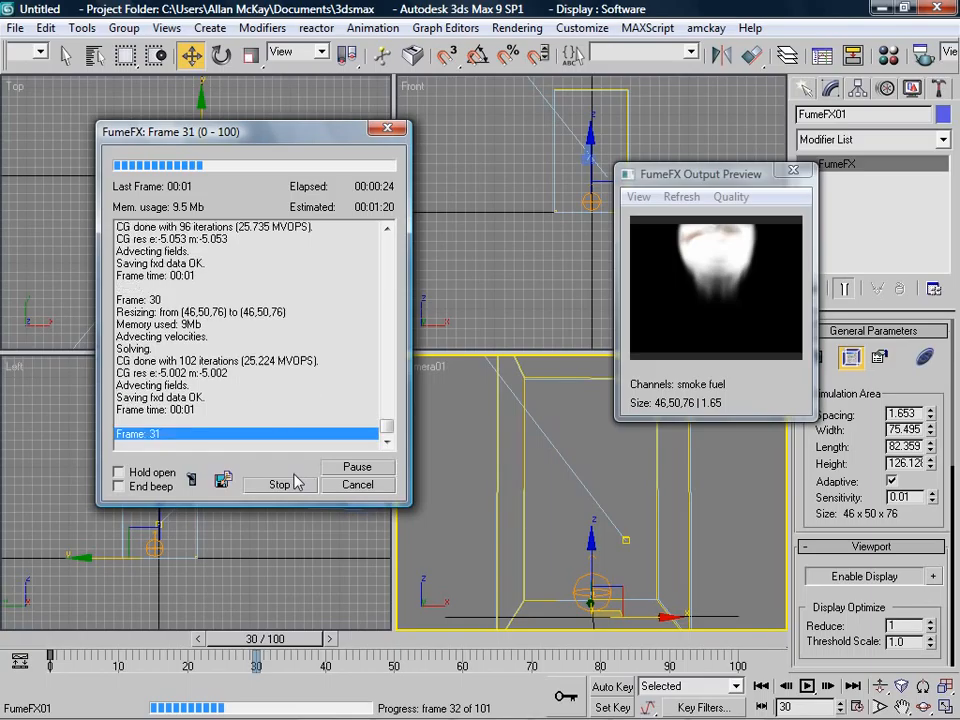
click(357, 484)
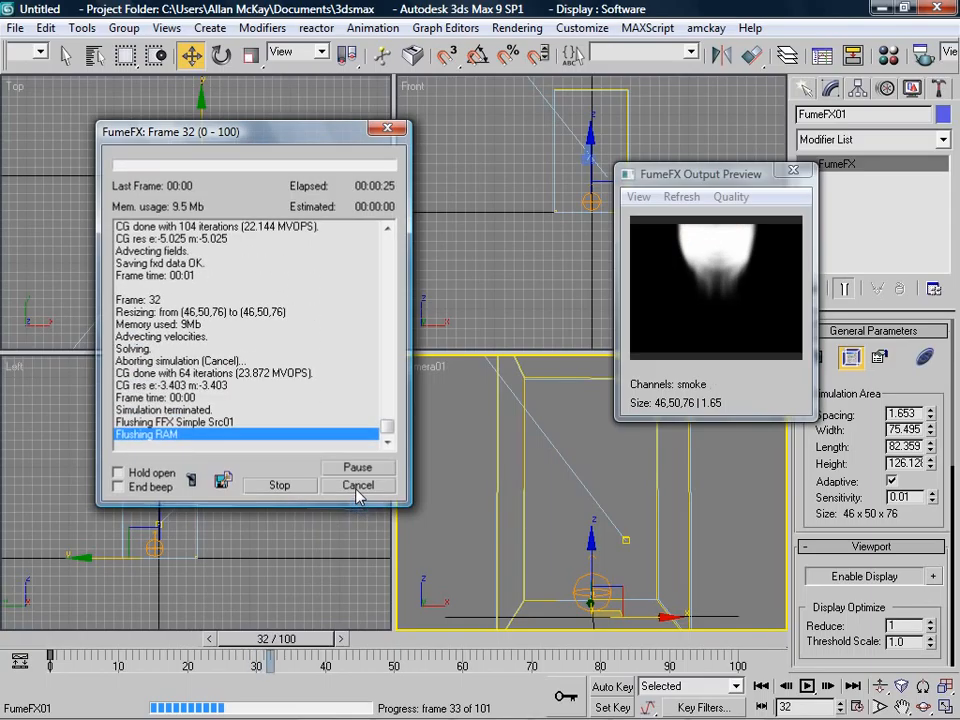
Select the simple source, move its fuel key from frame 17 to 31, and show its Fuel track in the Curve Editor.
click(587, 597)
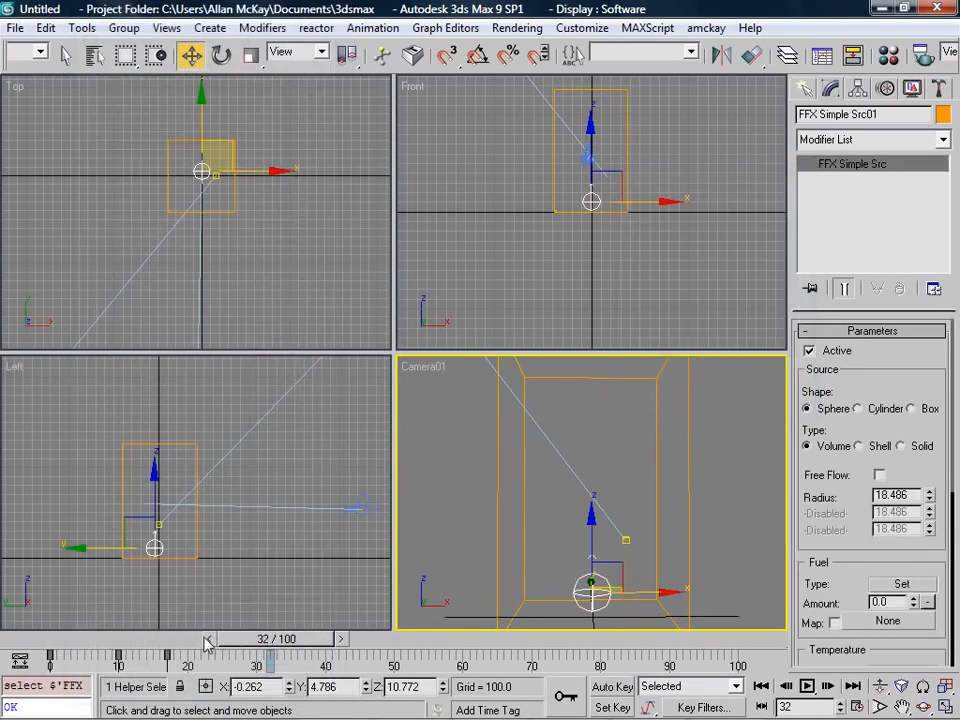
drag(167, 660, 260, 657)
key(alt+c)
right_click(36, 159)
click(57, 178)
click(65, 233)
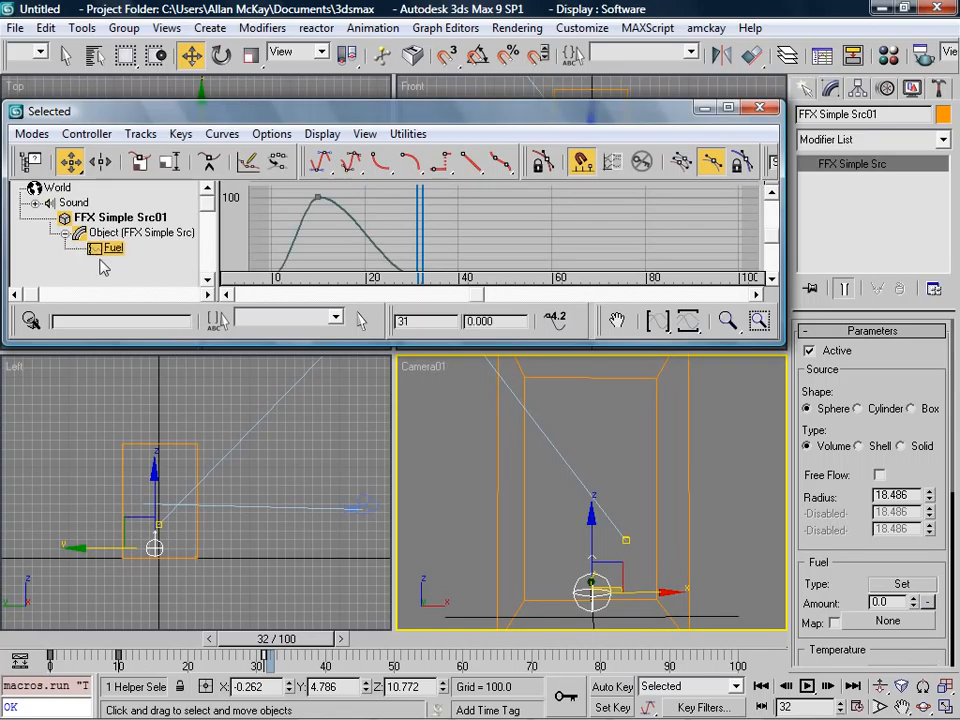
Move the fuel curve's peak key to frame 6 and add keys at value 0 on frames 49 and 67.
mouse_move(300, 231)
middle_down()
mouse_move(312, 202)
mouse_move(316, 243)
mouse_move(313, 224)
middle_up()
click(328, 191)
drag(328, 191, 311, 193)
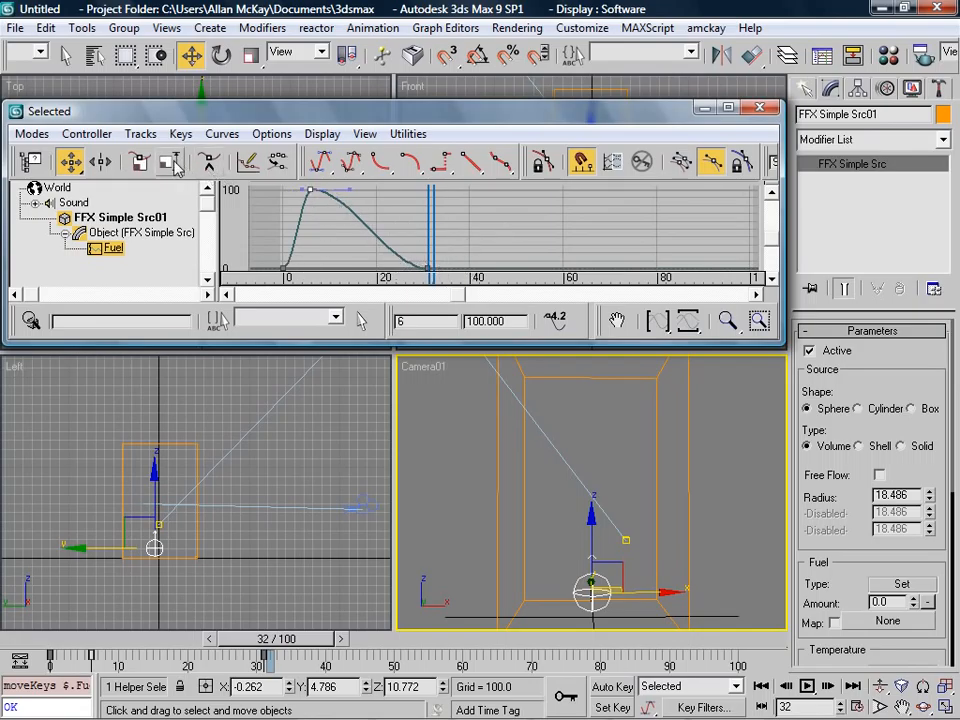
click(209, 162)
click(512, 270)
click(595, 269)
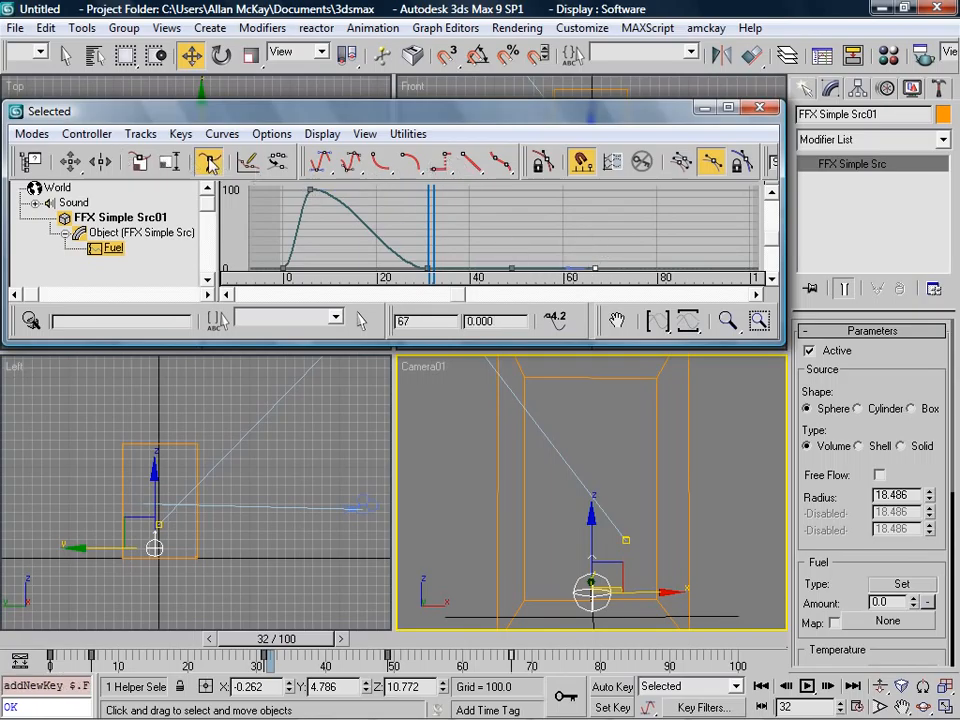
Raise the frame 49 fuel key above zero while shifting it to frame 48, and close the Curve Editor with nothing selected.
right_click(514, 270)
click(555, 268)
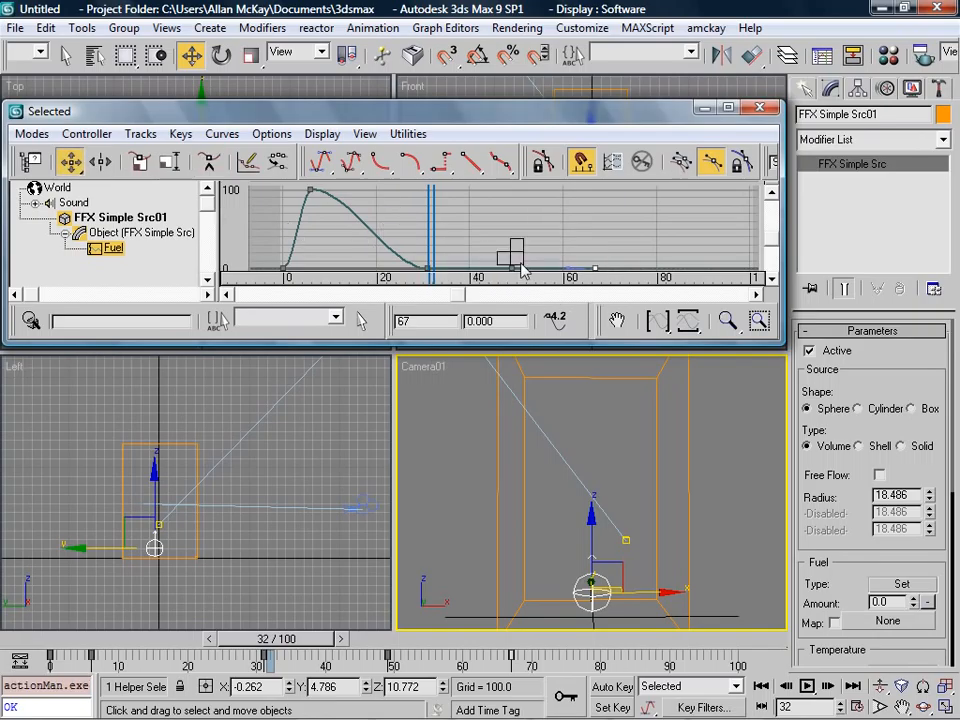
click(514, 270)
drag(514, 270, 510, 245)
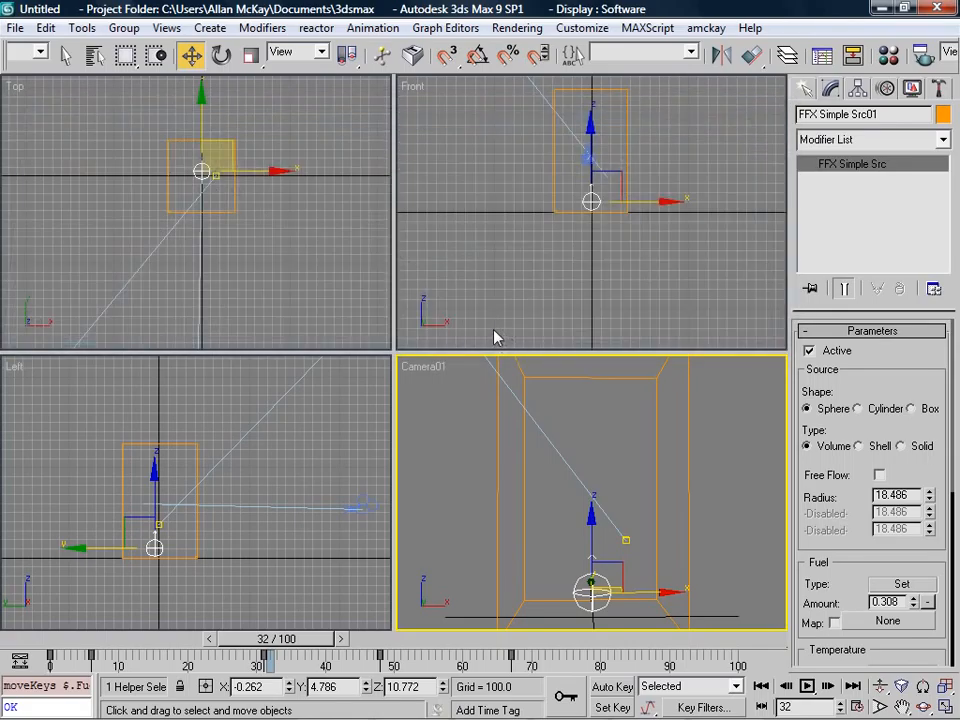
click(489, 321)
click(510, 424)
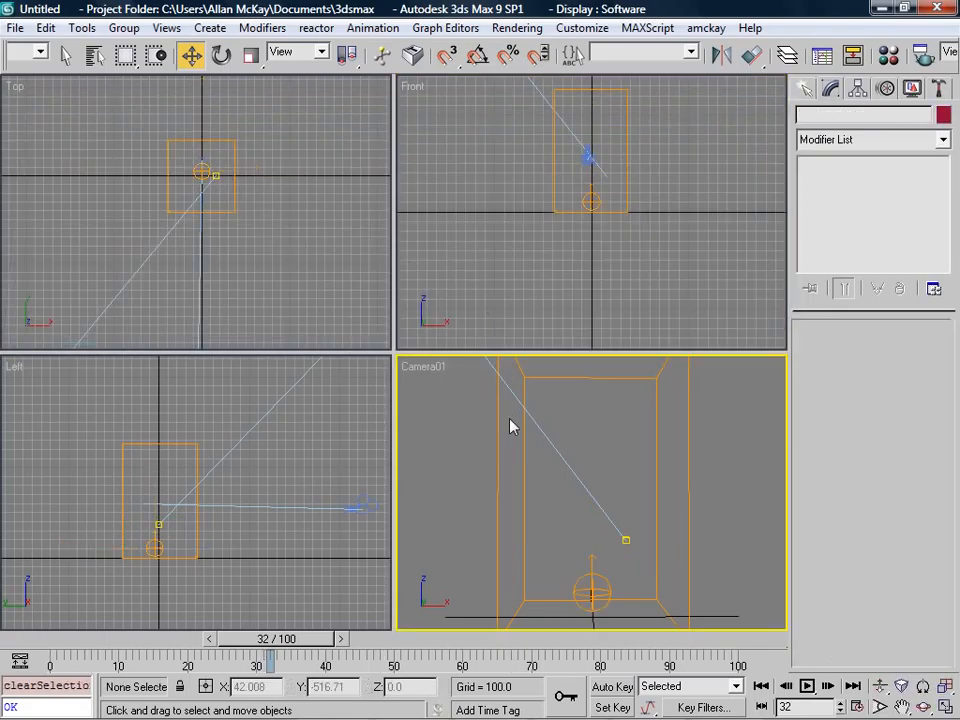
In the FumeFX container's simulation settings, set X Turbulence to 0.25 and the turbulence noise scale to 9.
click(594, 377)
click(878, 358)
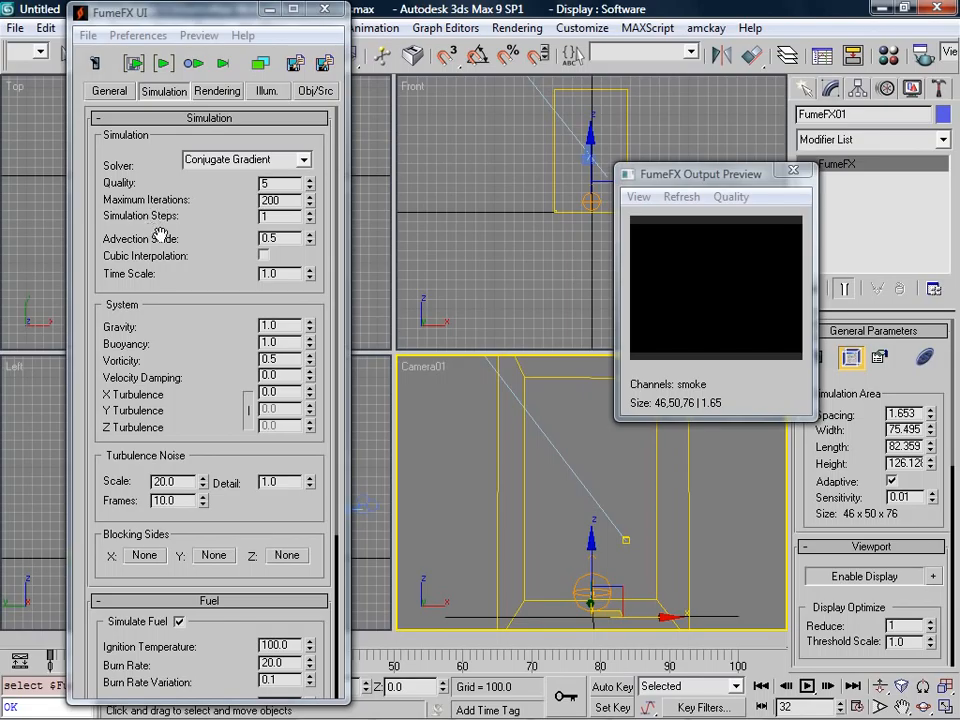
drag(303, 392, 307, 347)
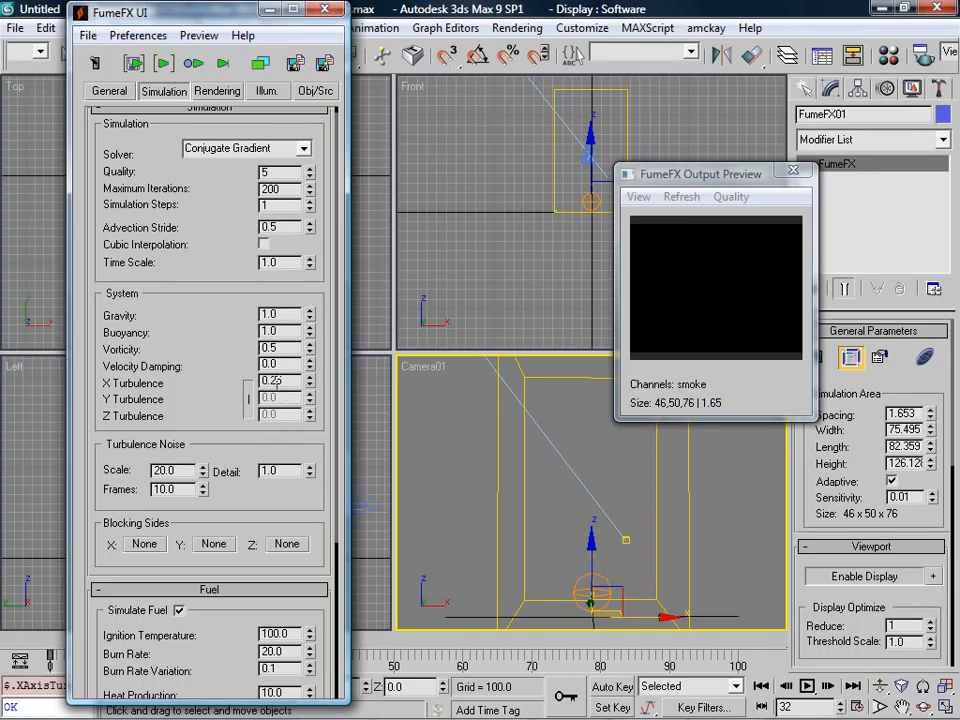
text(9)
key(Return)
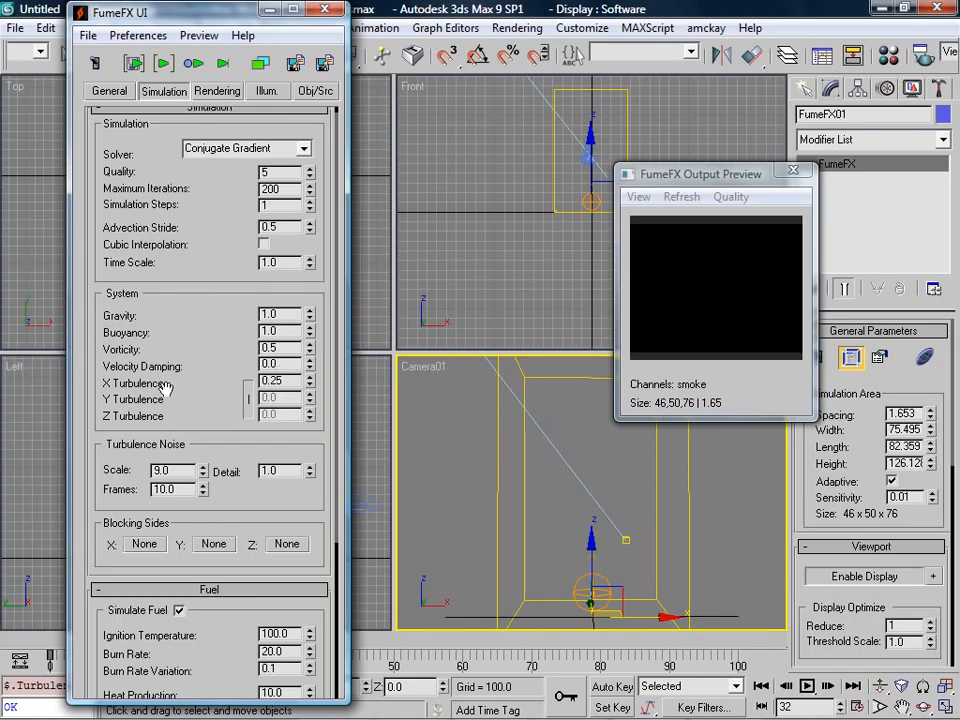
Set the fuel's Burn Rate Variation to 1.0 and its Expansion to 2.6.
drag(165, 437, 163, 279)
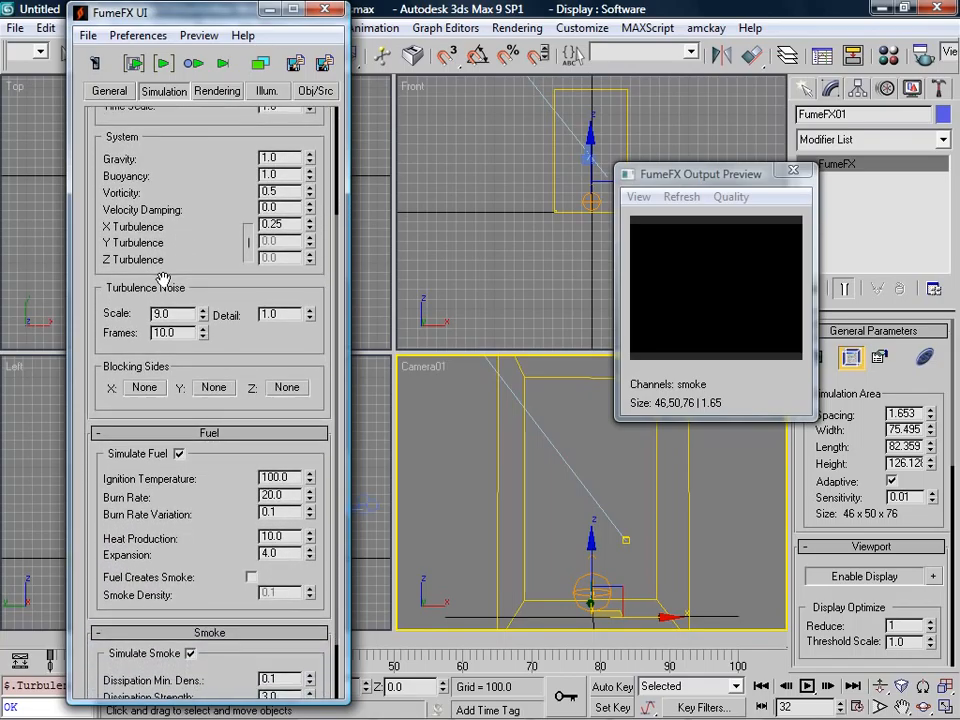
drag(301, 545, 303, 558)
drag(307, 563, 308, 503)
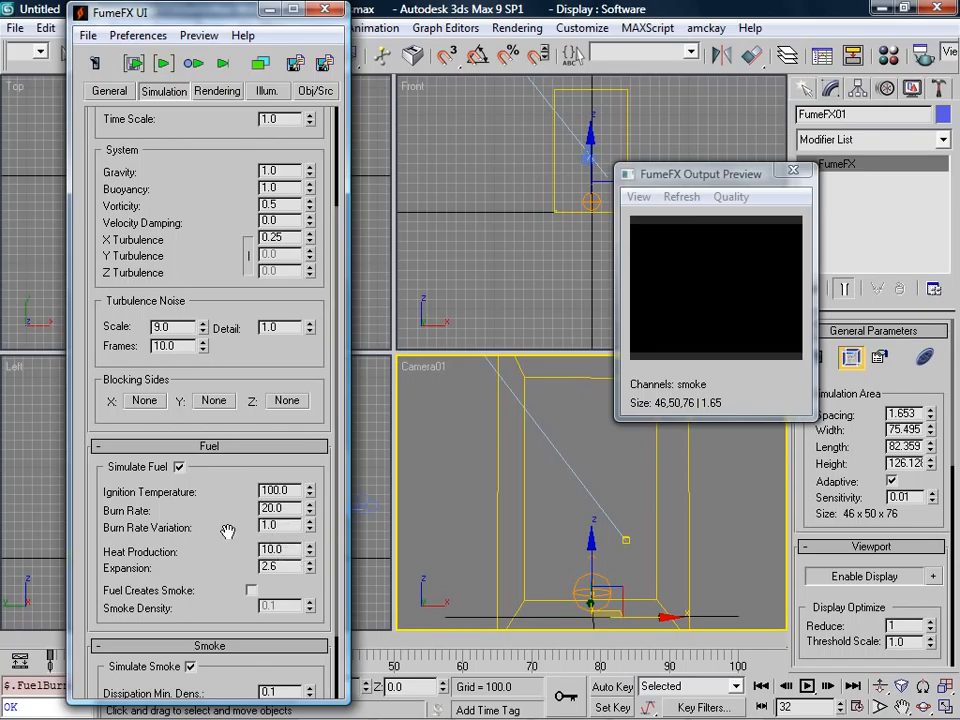
Rerun the simulation, cancel it once past frame 30, and scrub the timeline to frame 9.
drag(170, 225, 170, 380)
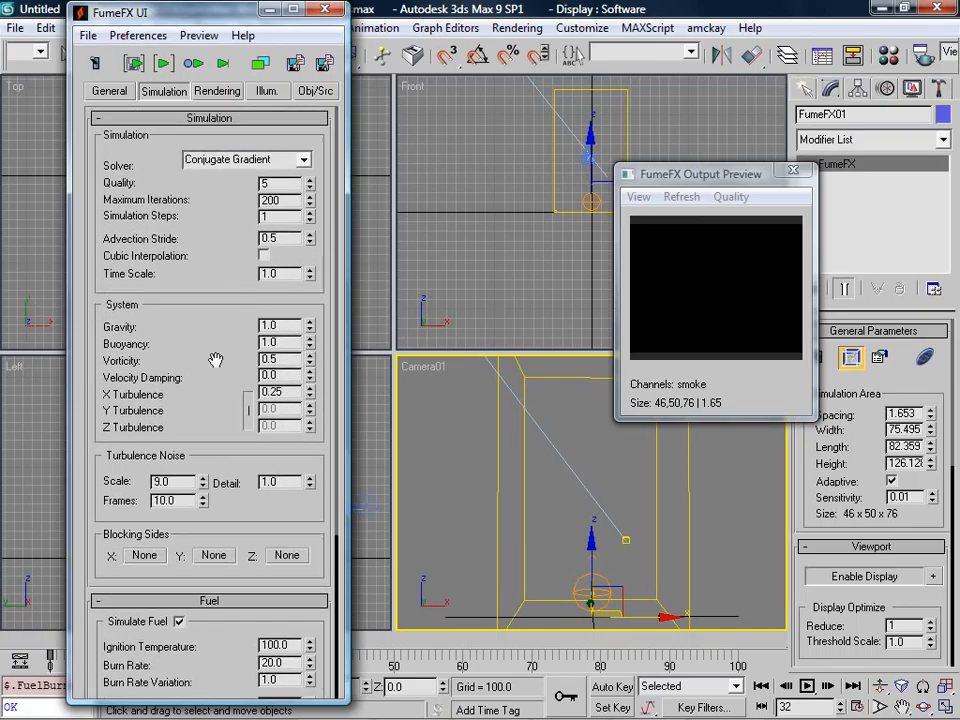
click(134, 63)
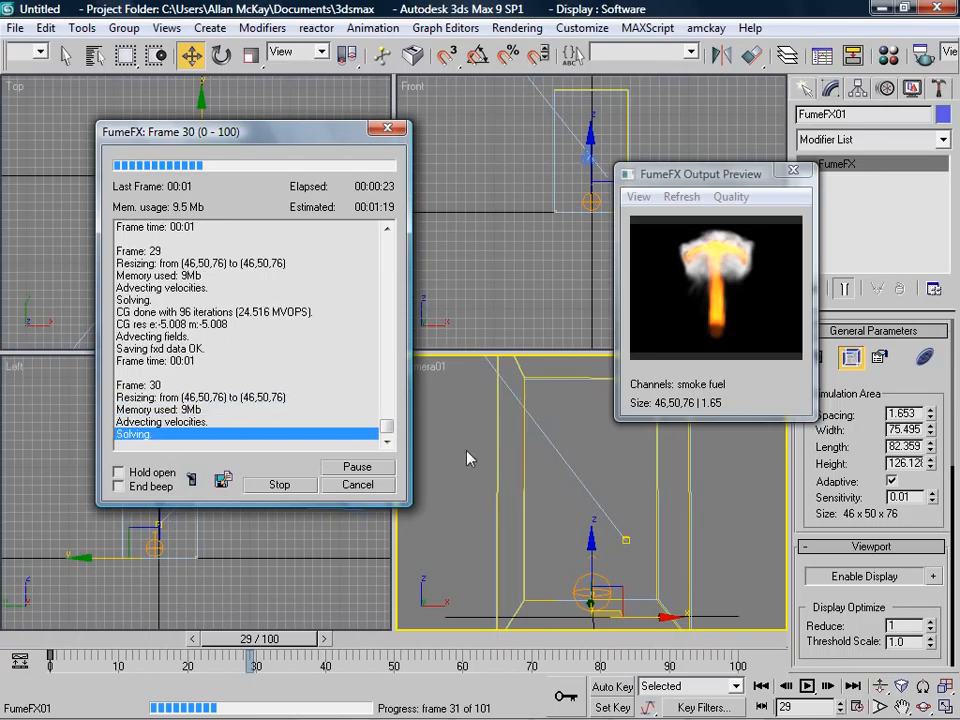
click(377, 489)
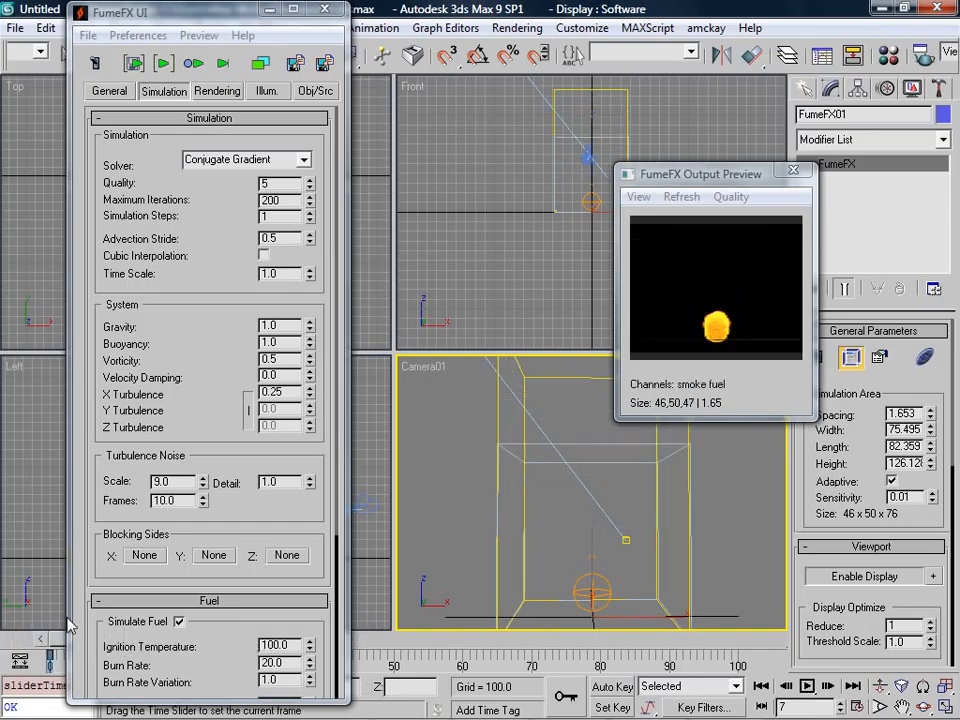
drag(76, 579, 64, 574)
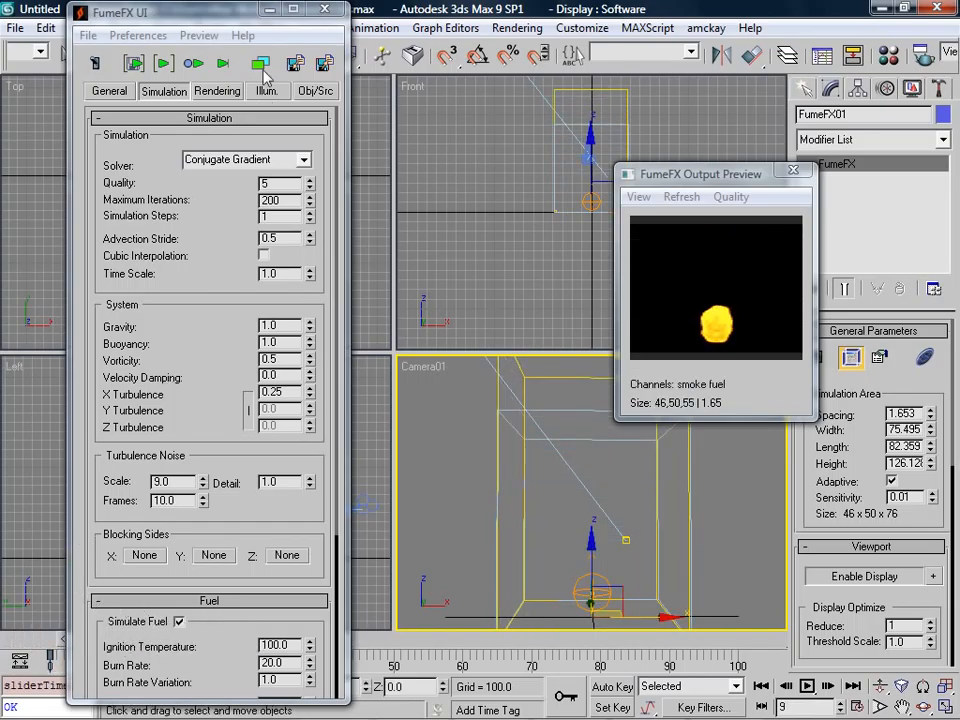
Switch the rendering Fire color to a key-mode gradient and add a key near the gradient's middle.
click(218, 90)
scroll(300, 350, down, 5)
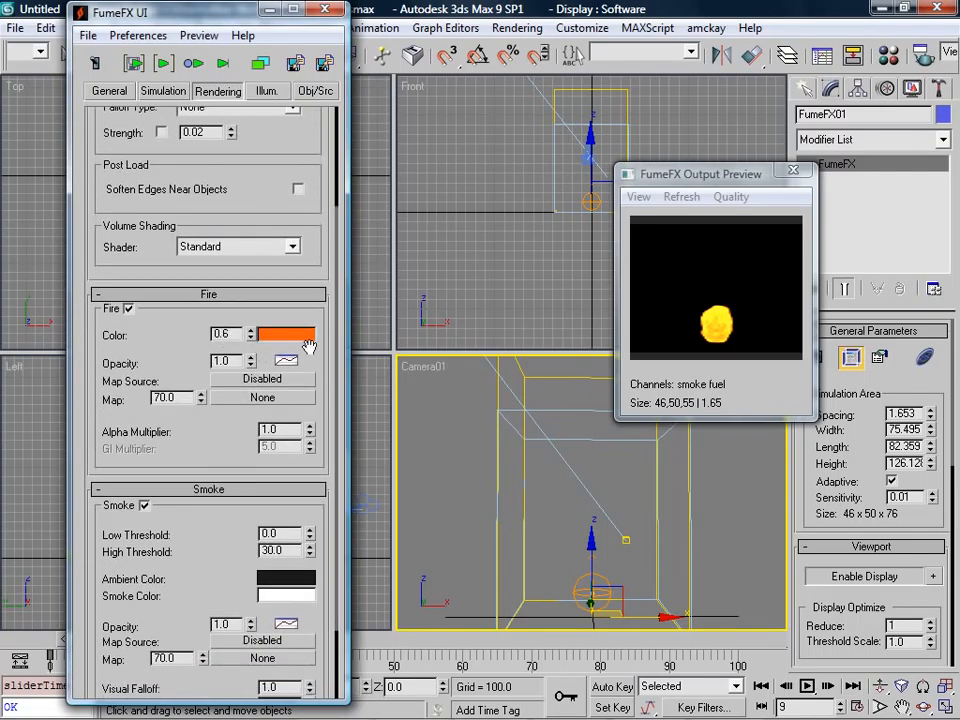
right_click(281, 341)
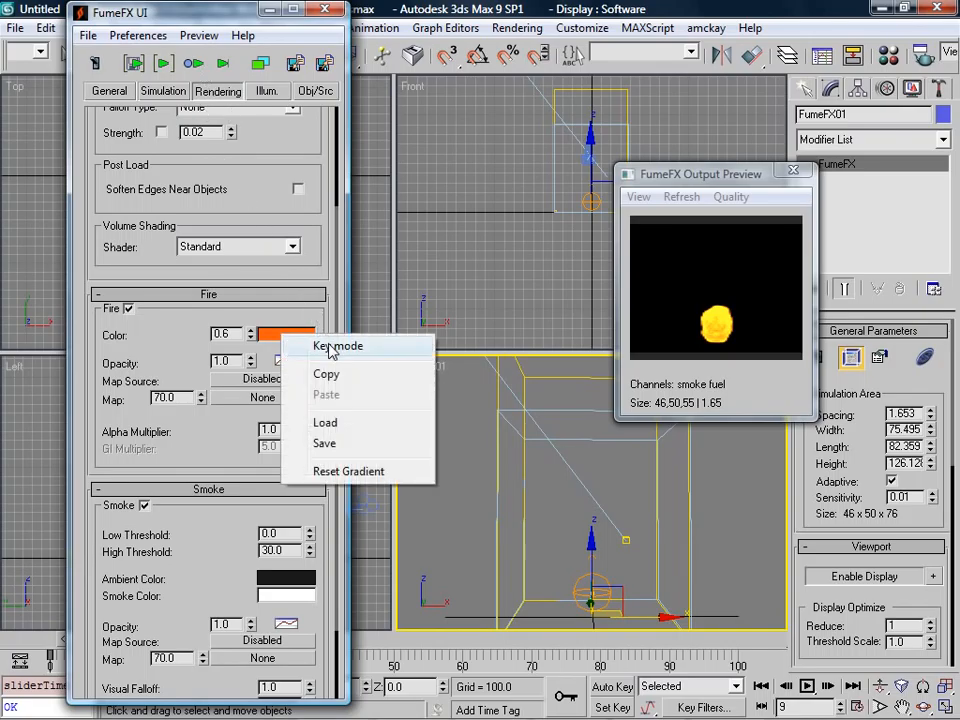
click(330, 347)
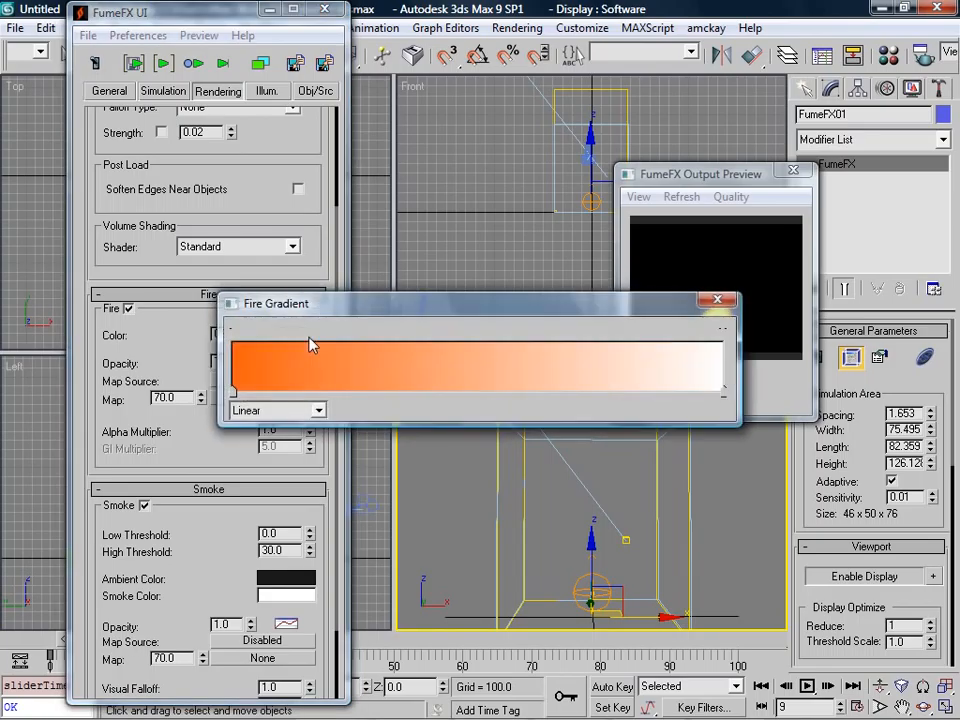
drag(412, 318, 558, 223)
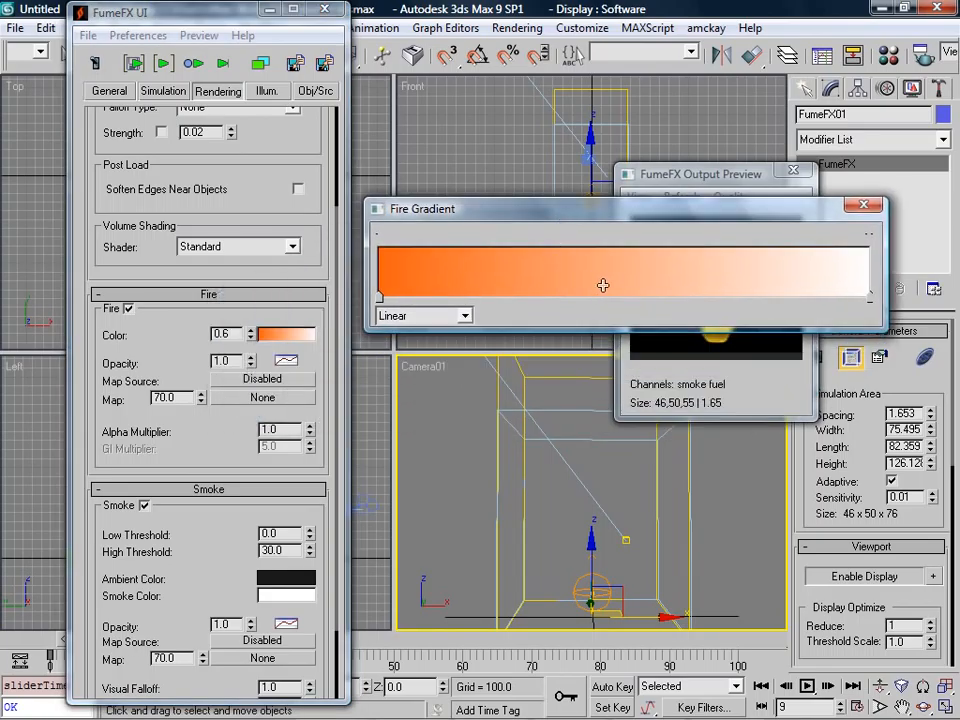
click(603, 286)
Color the gradient's first key amber and its middle key orange (255, 84, 0), shifting the middle key to about position 30.
double_click(379, 296)
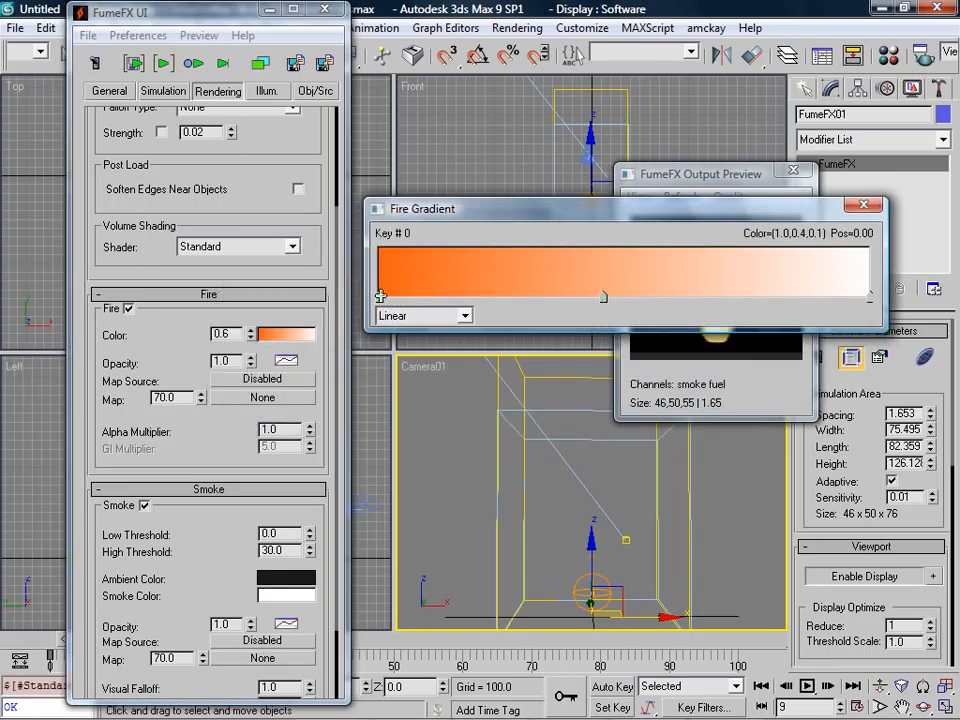
drag(650, 80, 655, 332)
drag(645, 388, 621, 404)
click(603, 297)
drag(683, 388, 595, 403)
drag(605, 297, 527, 296)
click(380, 296)
click(490, 296)
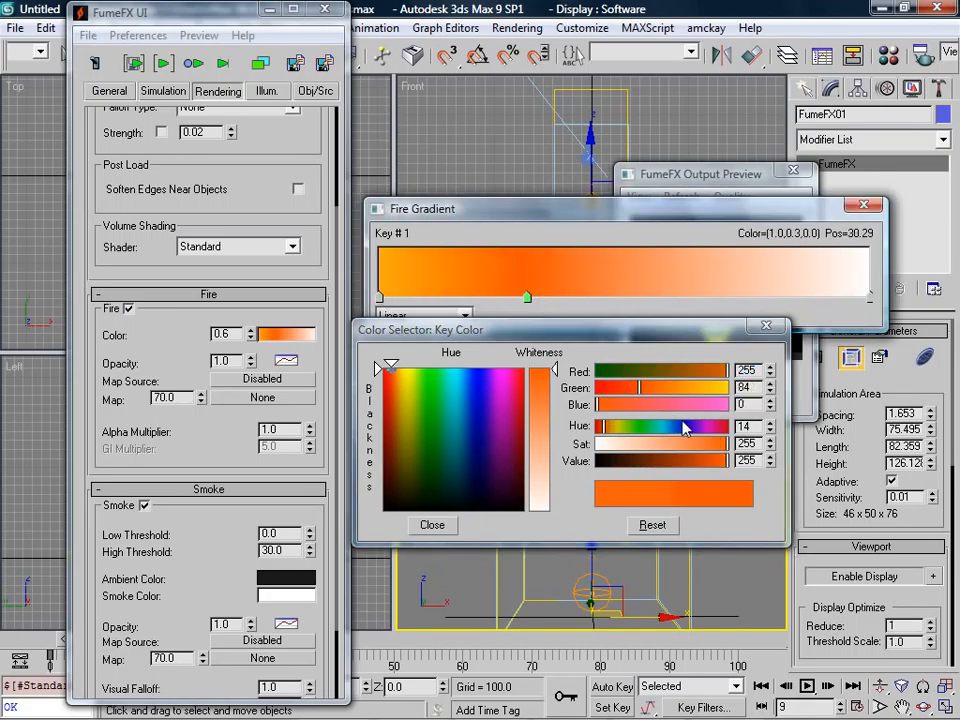
Color the fire gradient's end key pale yellow (255, 255, 144) and close the gradient editor.
click(866, 297)
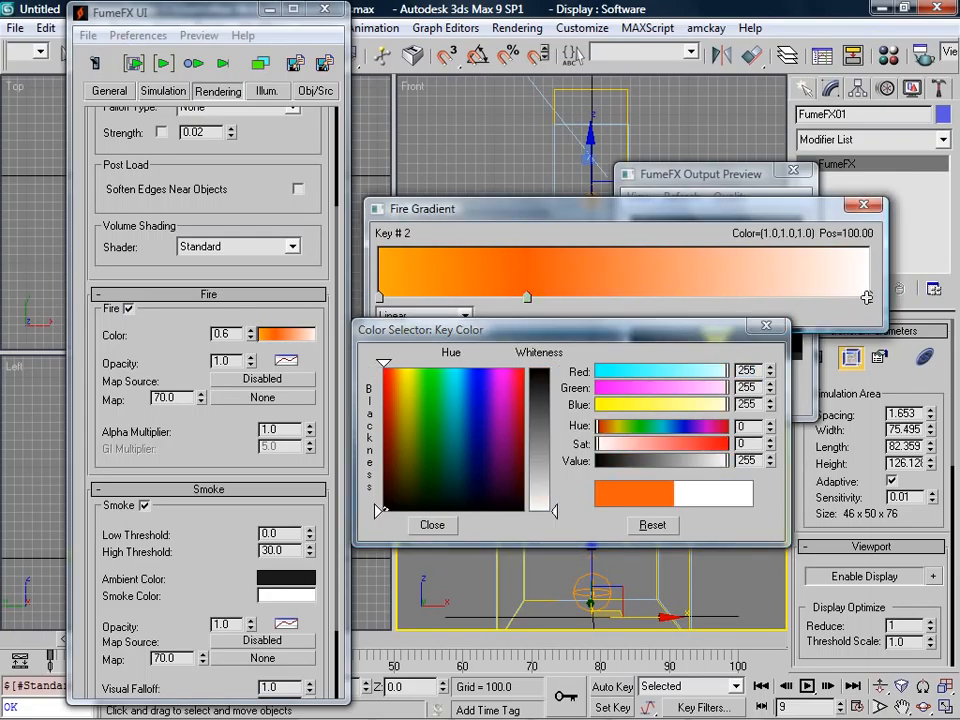
drag(633, 409, 670, 405)
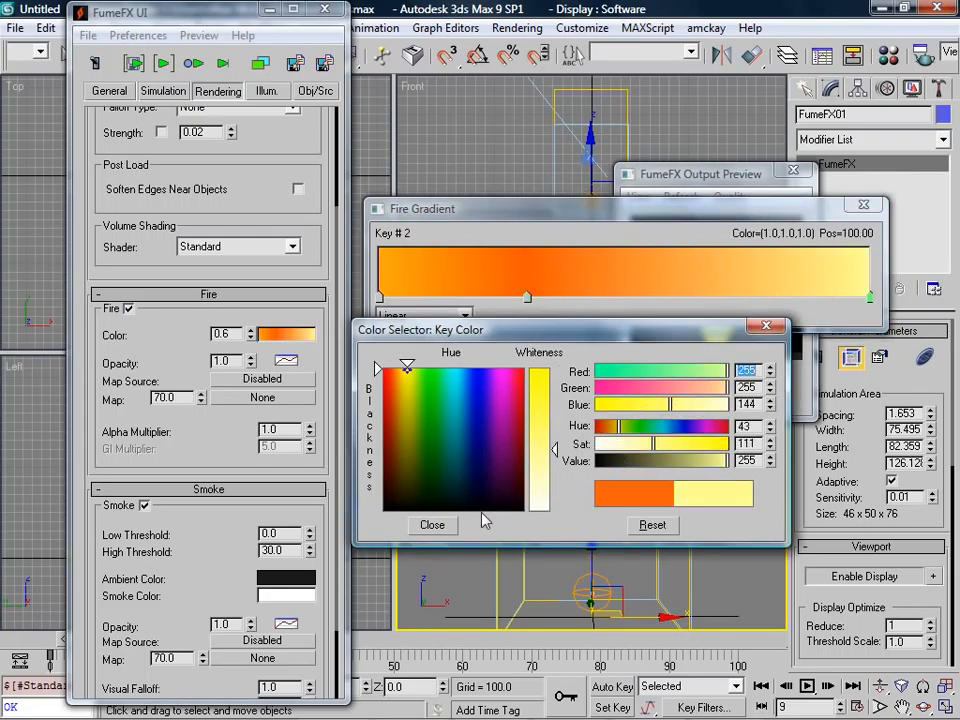
click(434, 527)
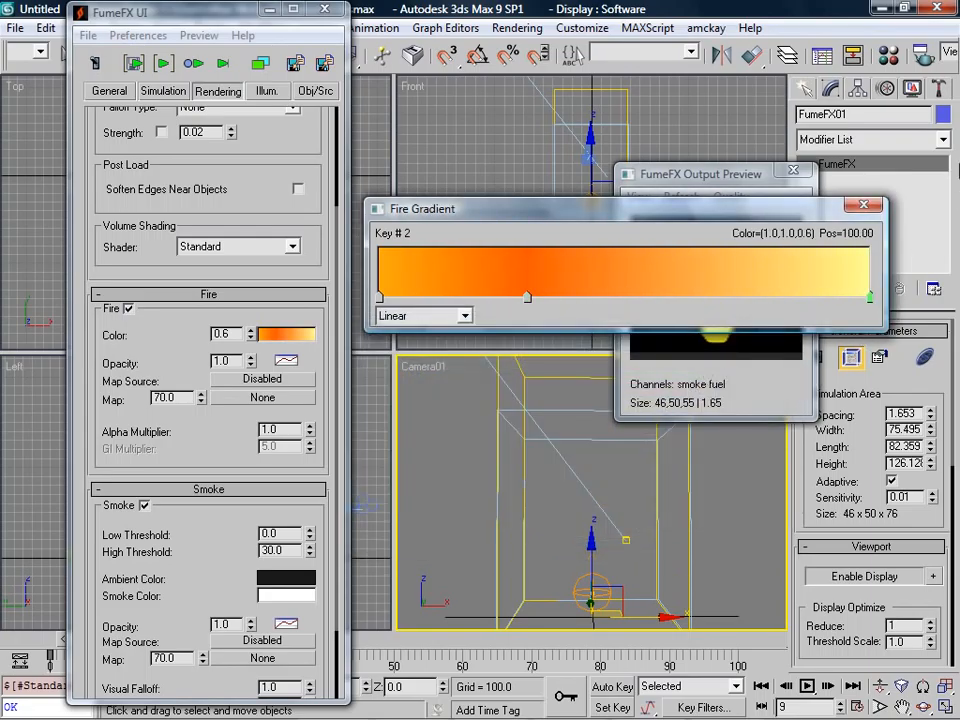
click(302, 338)
Set fire opacity to 0.23 and reshape its curve with points near (17.3, 1.09) and (33.7, 0.2), bending the rise at about (8.4, 0.39).
drag(250, 360, 244, 433)
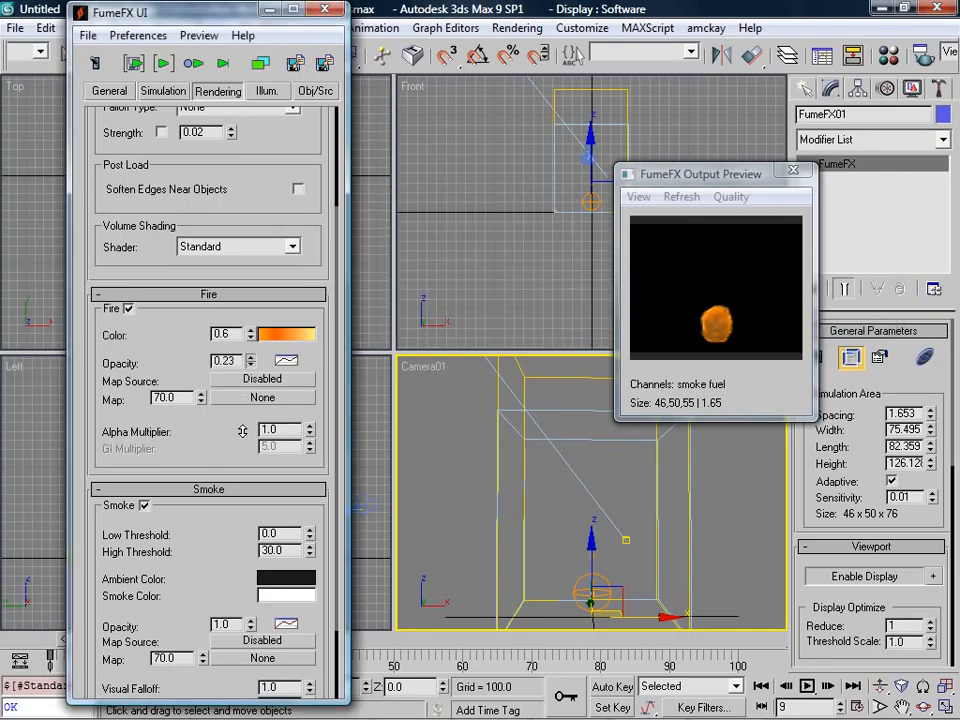
click(286, 360)
drag(403, 243, 583, 103)
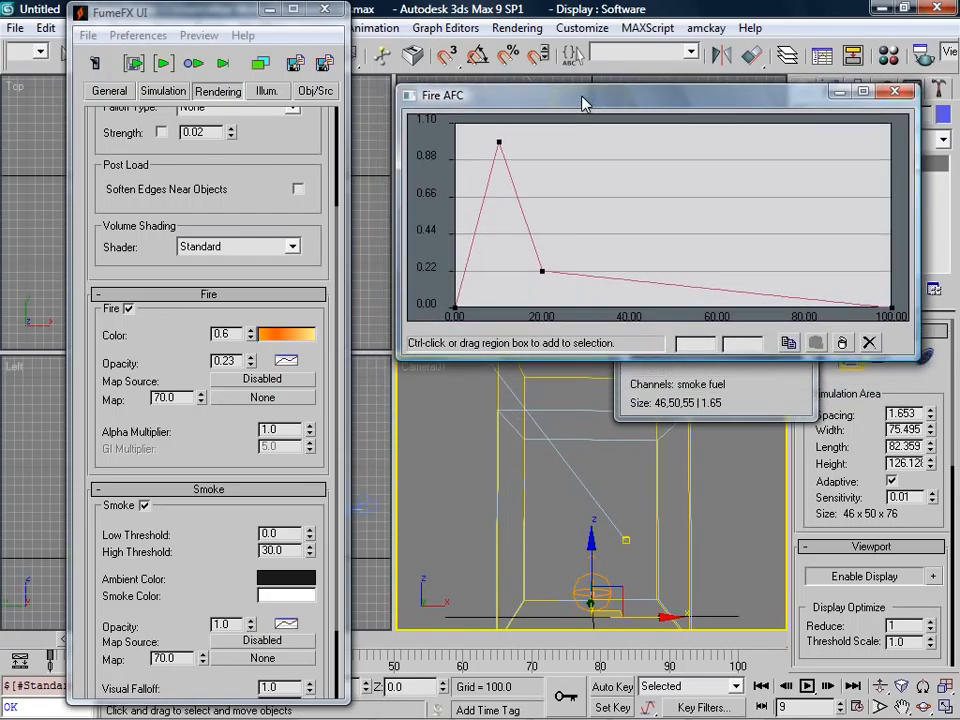
drag(541, 272, 602, 273)
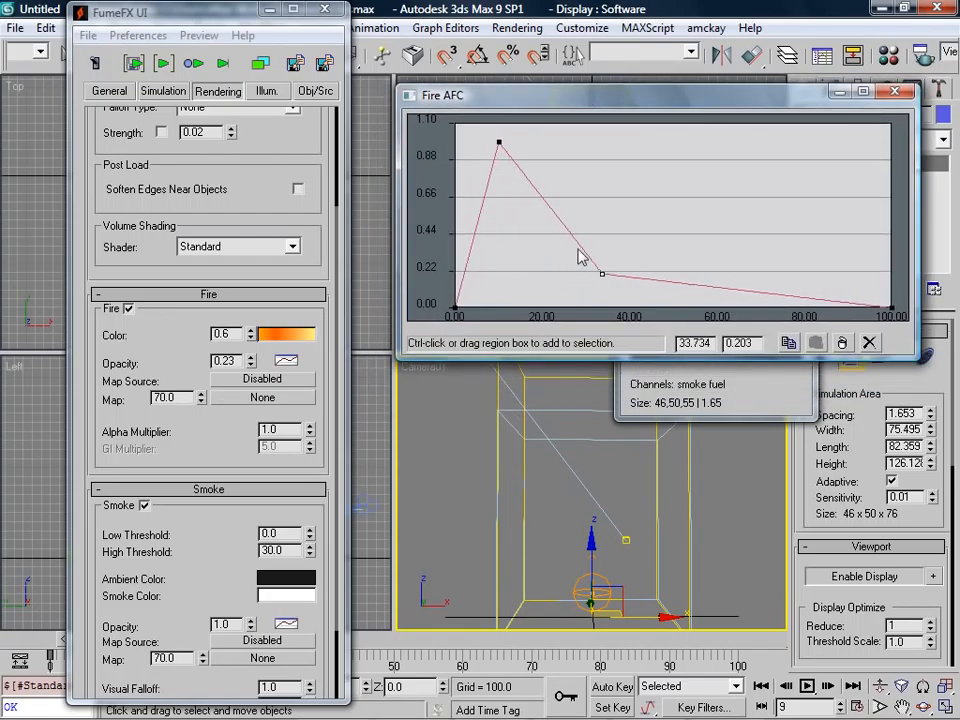
drag(500, 146, 530, 125)
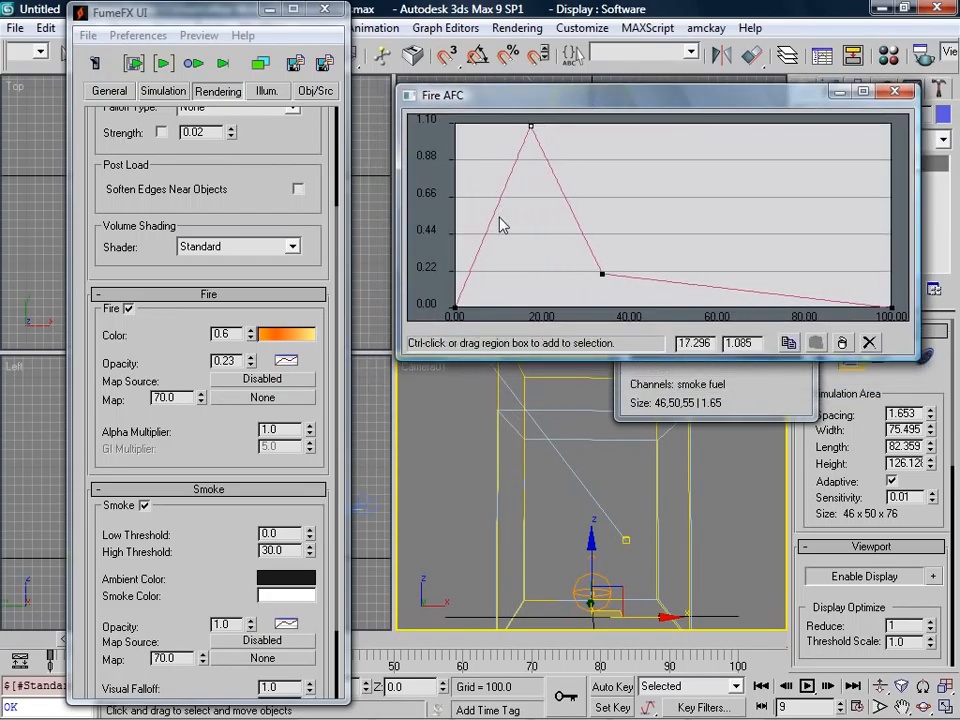
drag(492, 216, 491, 238)
At frame 20, add a smooth point to the fire opacity curve's tail and move the point after the peak to about (31, 0.34).
drag(526, 104, 178, 31)
drag(18, 652, 150, 624)
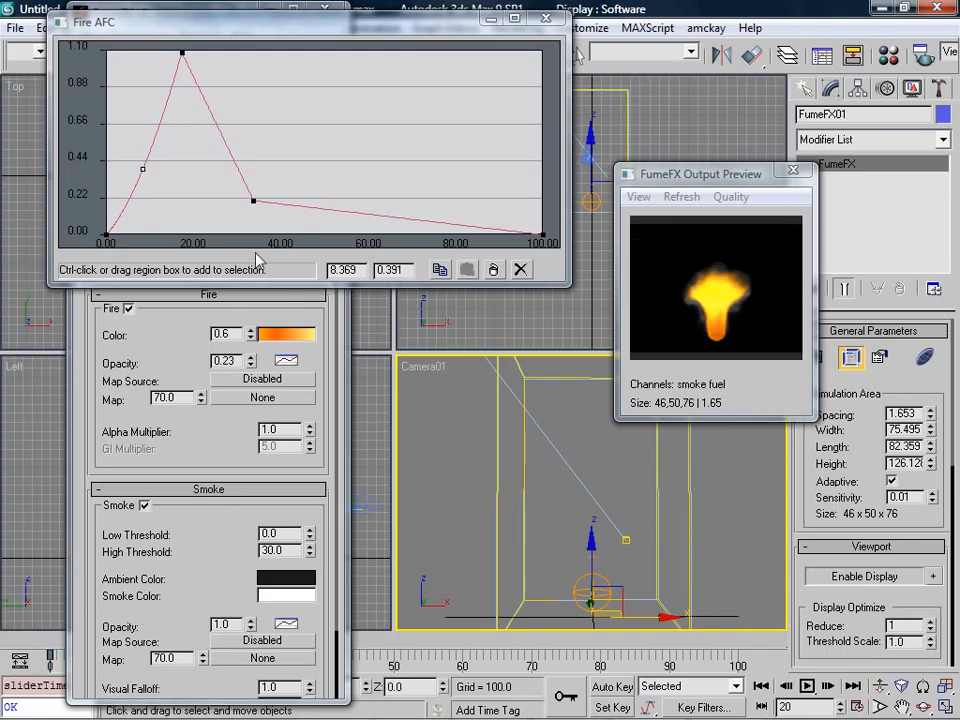
click(333, 212)
drag(356, 212, 375, 174)
drag(254, 201, 242, 176)
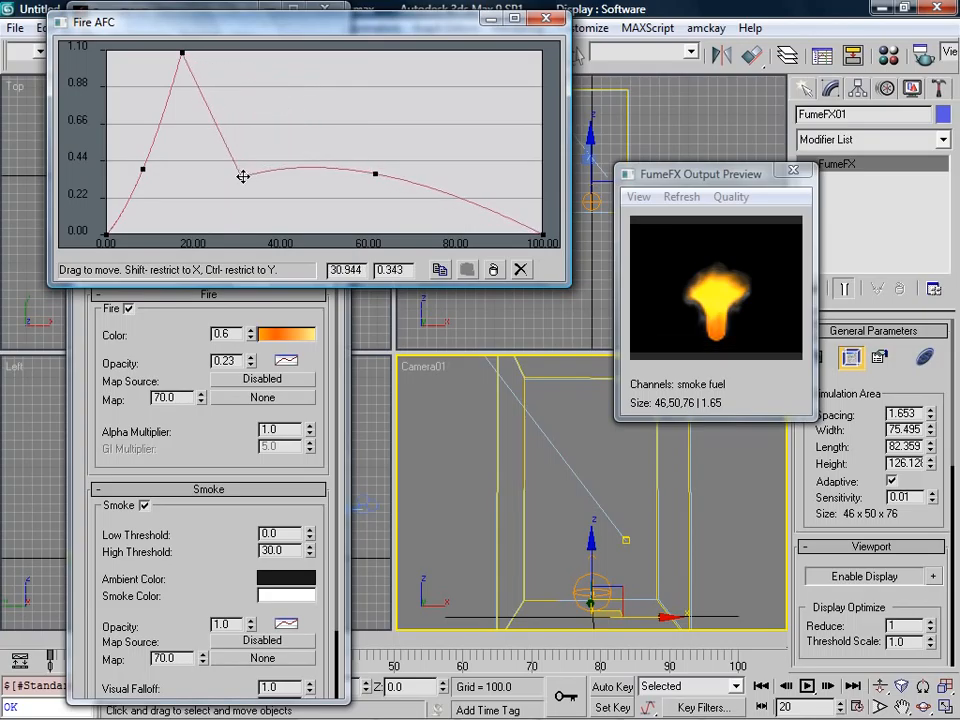
Try raising the opacity curve's end point to 1.1 and moving the point on its rise to about (11.7, 0.56).
drag(142, 166, 176, 145)
drag(546, 232, 544, 47)
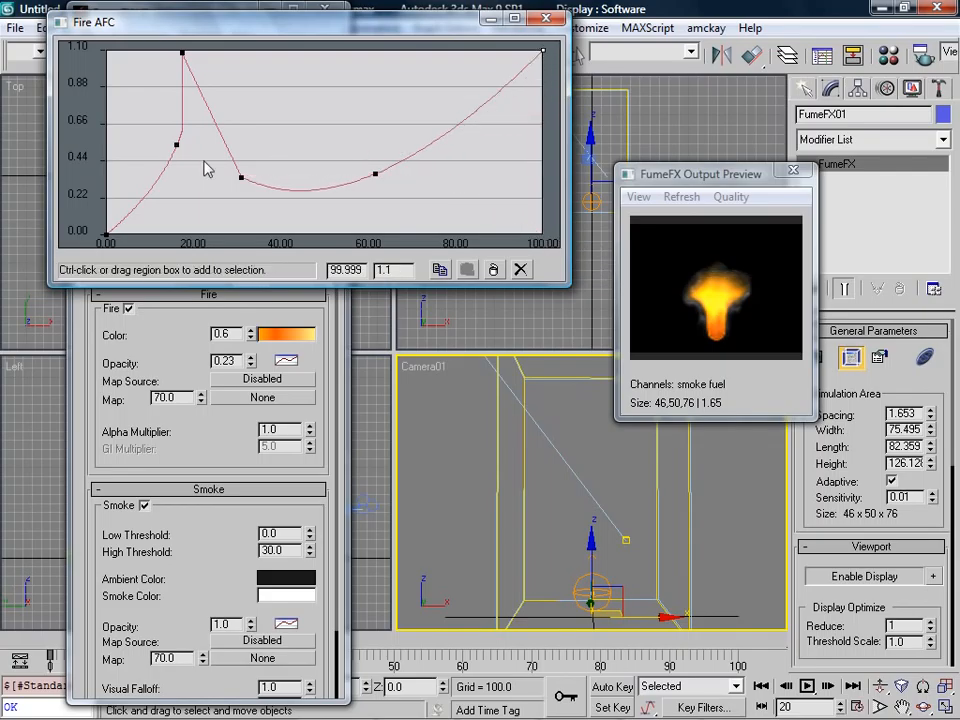
mouse_move(105, 231)
mouse_down()
mouse_move(104, 47)
mouse_move(105, 232)
mouse_up()
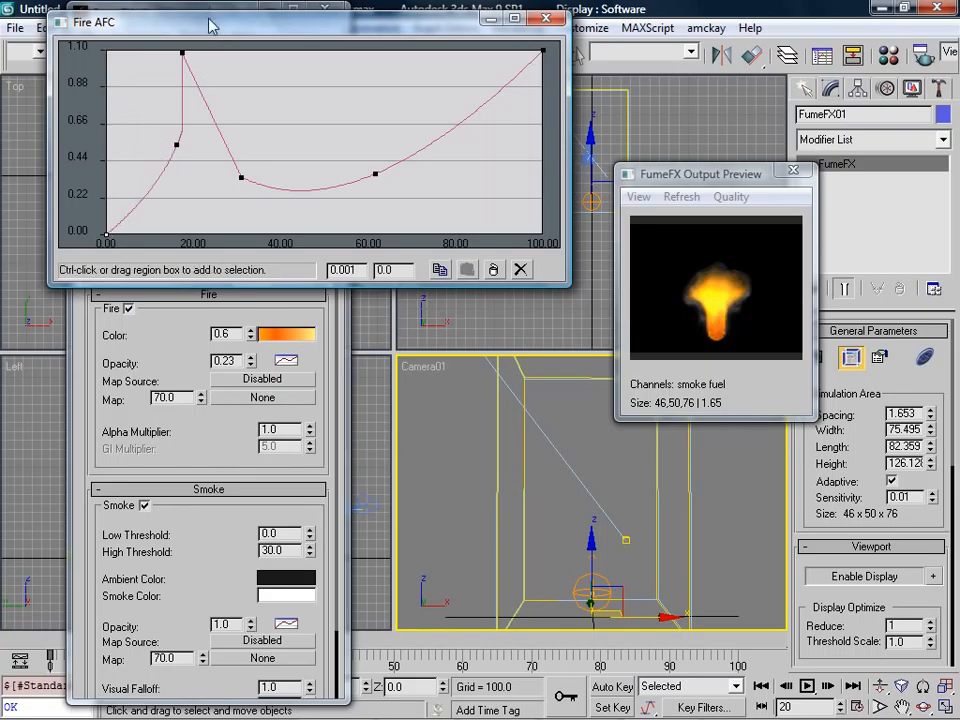
drag(212, 27, 361, 198)
drag(328, 316, 308, 310)
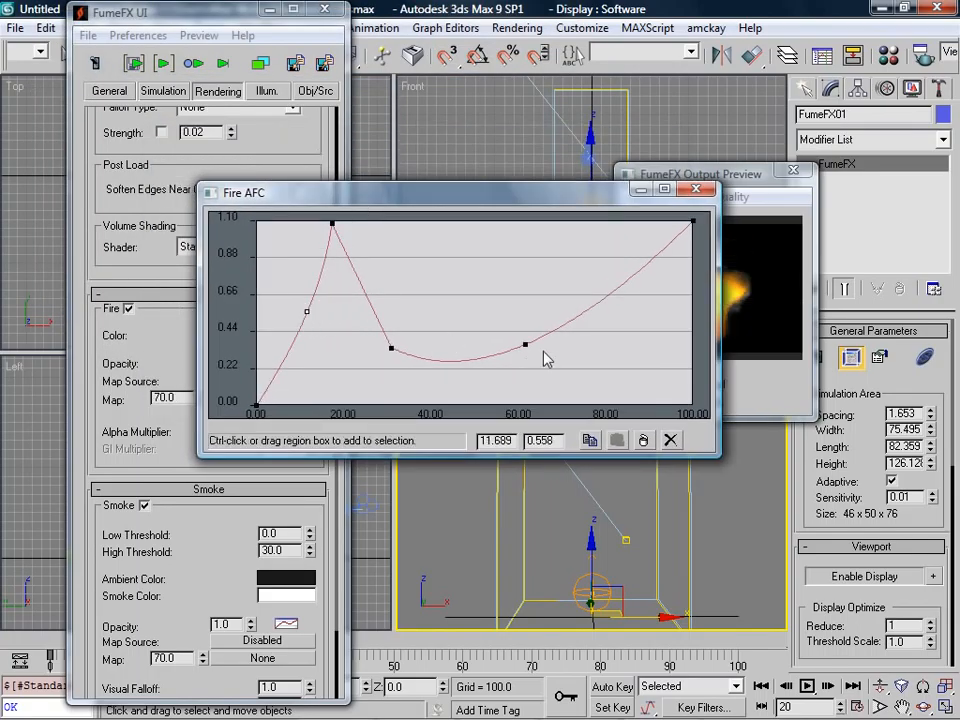
Drop the fire opacity curve's tail point to 0 at about 60 and its end point to 0 at 100.
click(525, 344)
drag(525, 344, 521, 405)
drag(693, 220, 694, 406)
drag(518, 200, 418, 40)
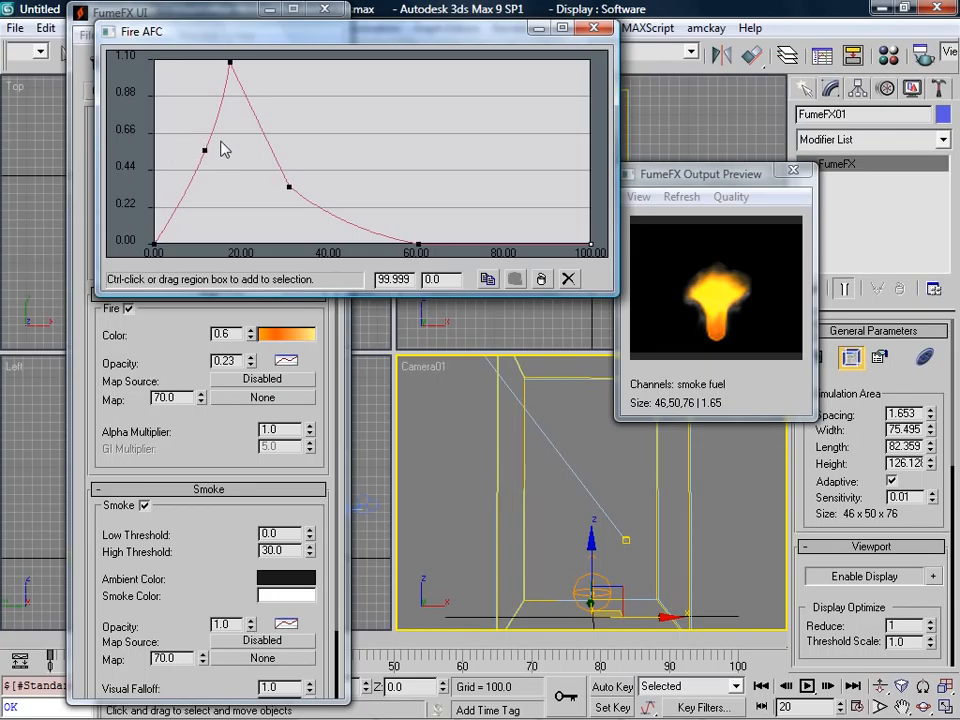
Straighten the opacity curve's rise, move its peak to about (15.8, 1.1), close the curve, and set the fire color multiplier to 0.46.
drag(205, 152, 209, 160)
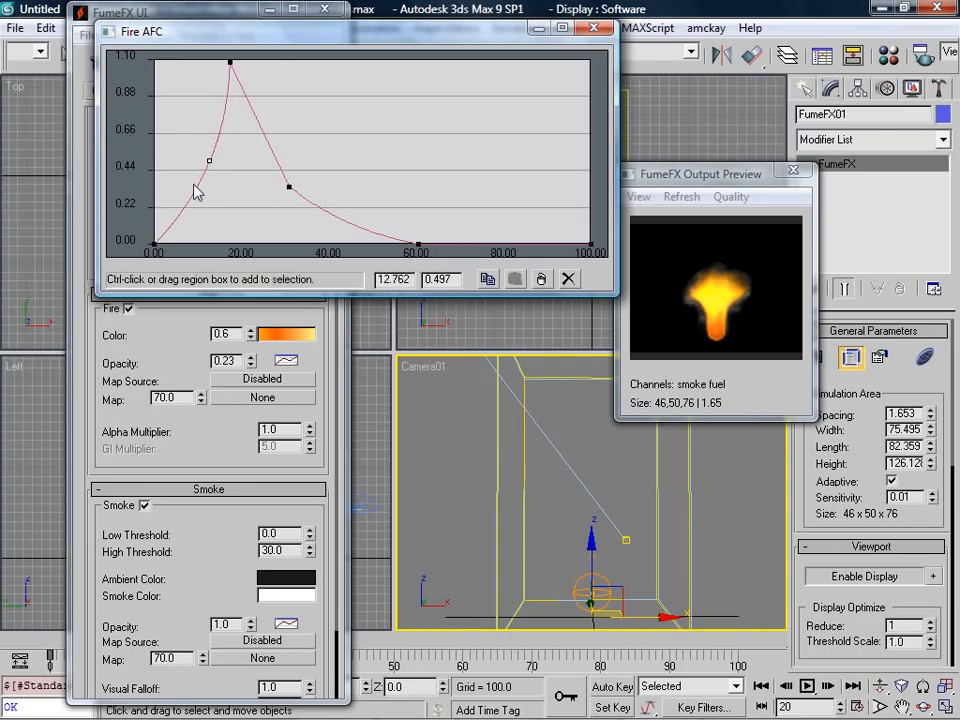
mouse_move(208, 161)
mouse_down()
mouse_move(158, 93)
mouse_move(165, 122)
mouse_move(206, 133)
mouse_move(166, 95)
mouse_move(175, 95)
mouse_move(189, 132)
mouse_move(213, 155)
mouse_up()
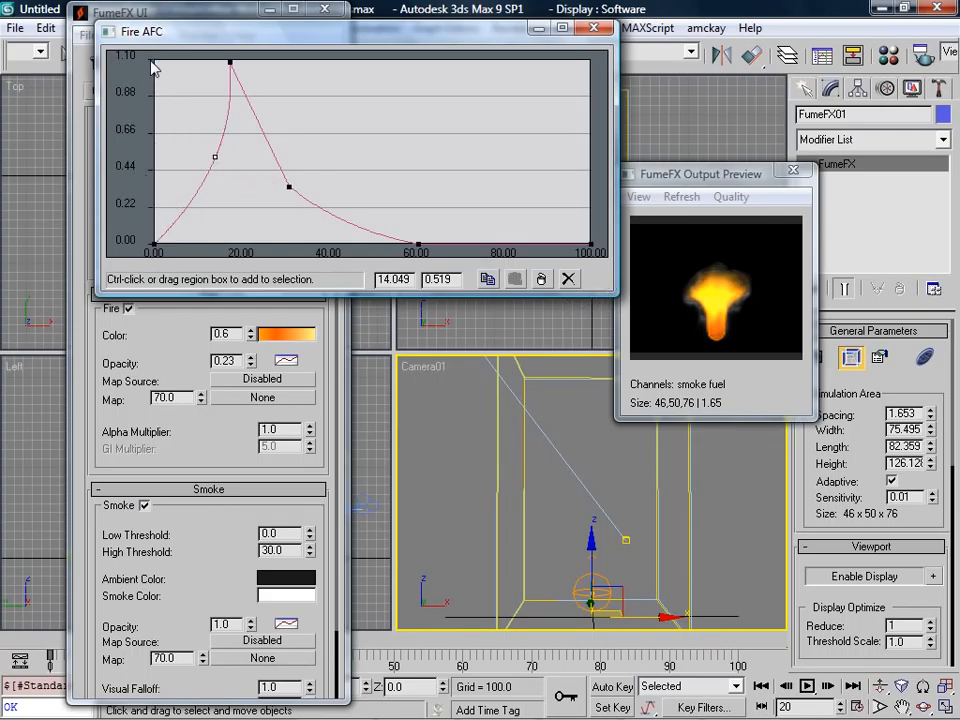
drag(214, 154, 199, 124)
mouse_move(231, 64)
mouse_down()
mouse_move(229, 163)
mouse_move(225, 59)
mouse_up()
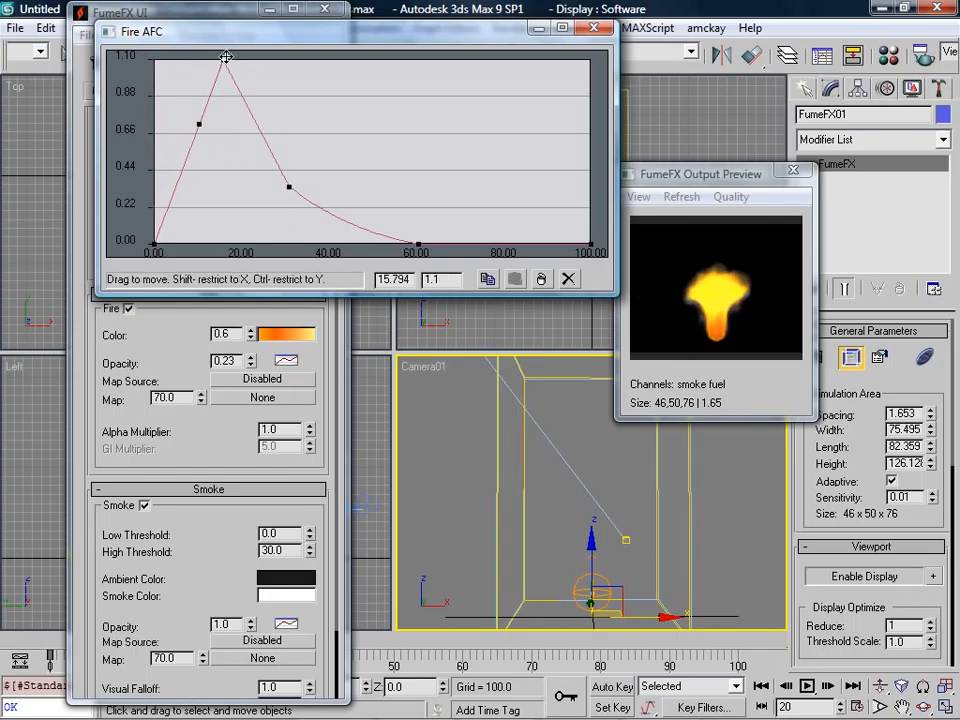
click(594, 30)
mouse_move(244, 335)
mouse_down()
mouse_move(244, 360)
mouse_move(243, 344)
mouse_up()
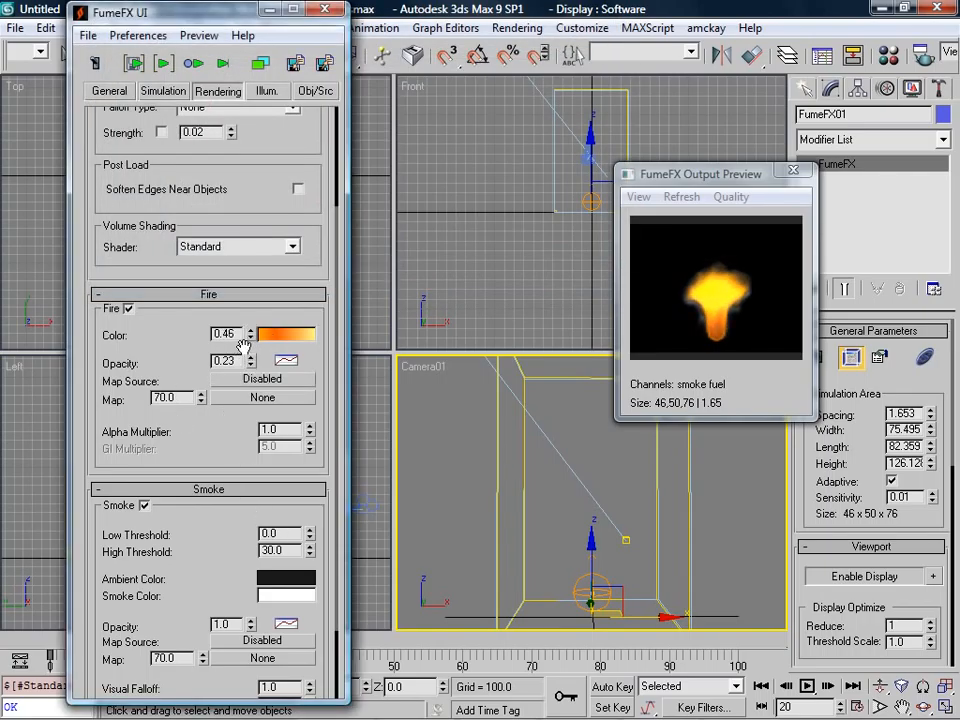
Scrub to frame 23 and change the smoke color to mid grey (102, 102, 102).
drag(214, 450, 208, 280)
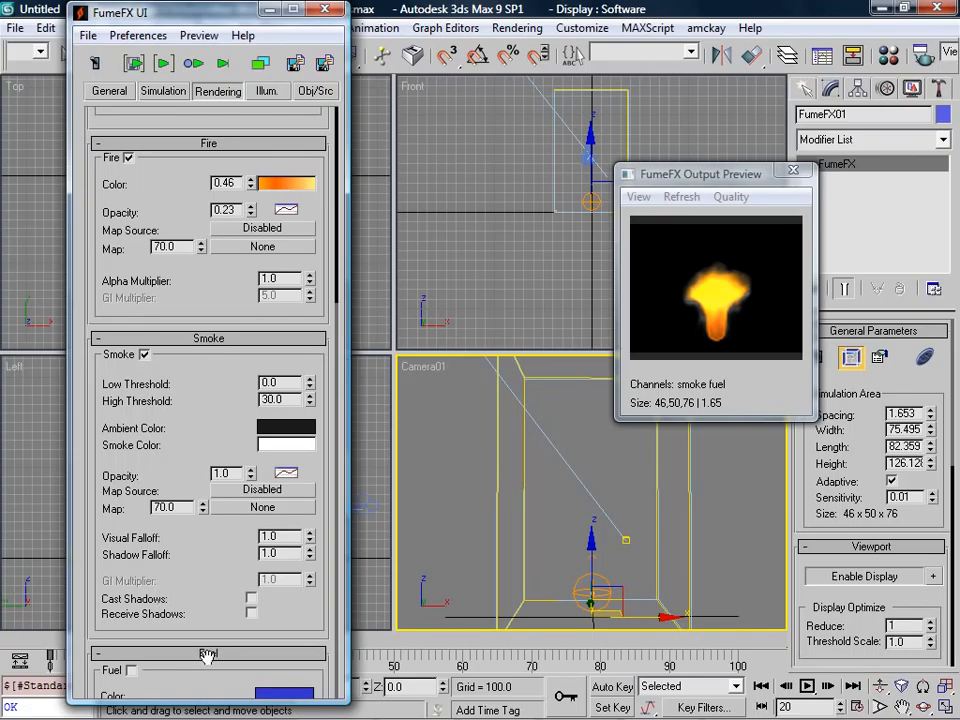
drag(201, 703, 201, 622)
drag(132, 647, 238, 630)
right_click(285, 447)
key(Escape)
click(301, 446)
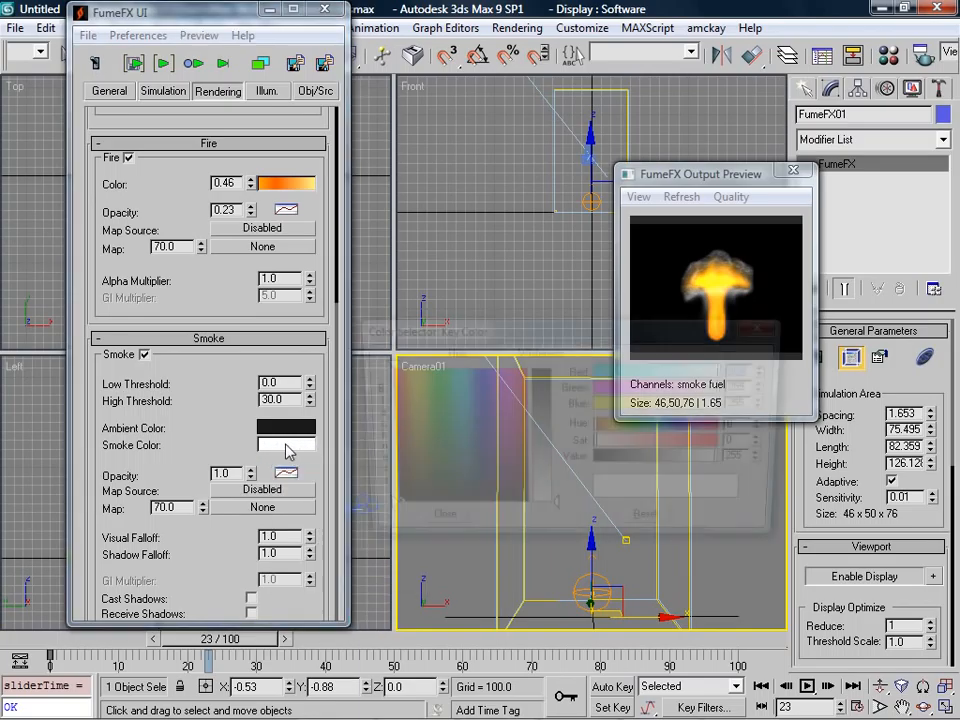
drag(547, 422, 549, 428)
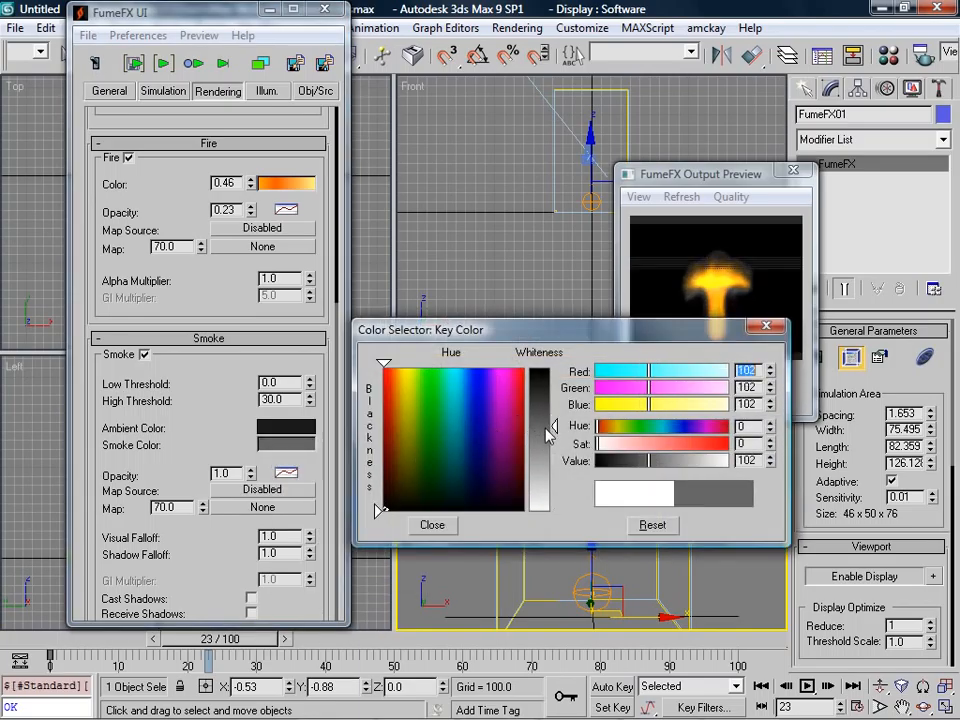
Close the smoke color selector, then set the simulation's X turbulence to 0.42 and the turbulence noise frames to 17.
click(437, 525)
drag(256, 410, 254, 350)
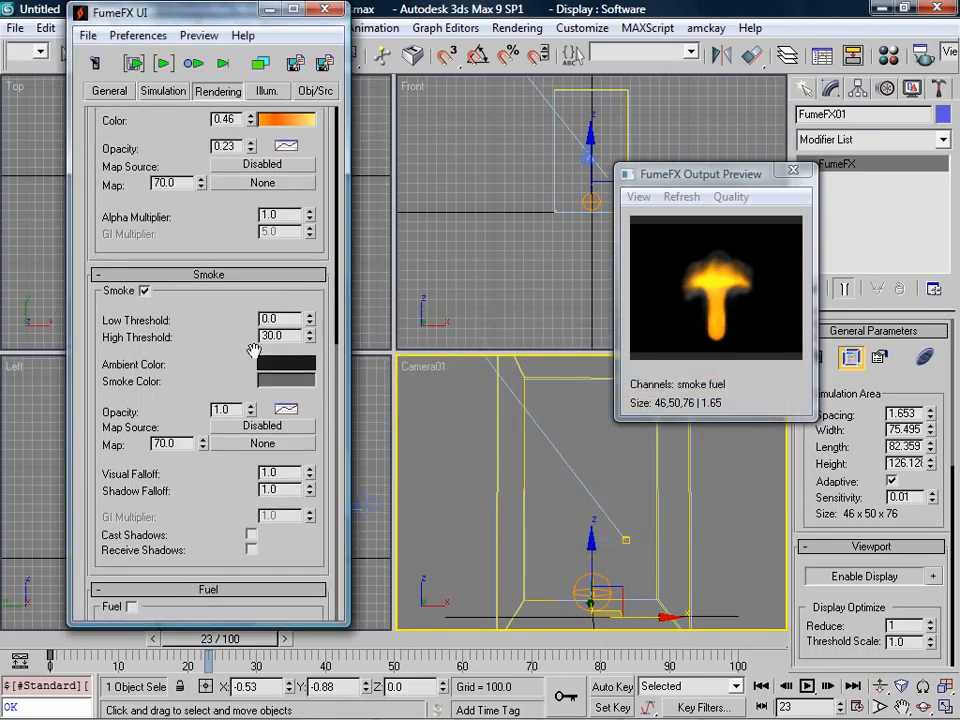
drag(248, 248, 208, 420)
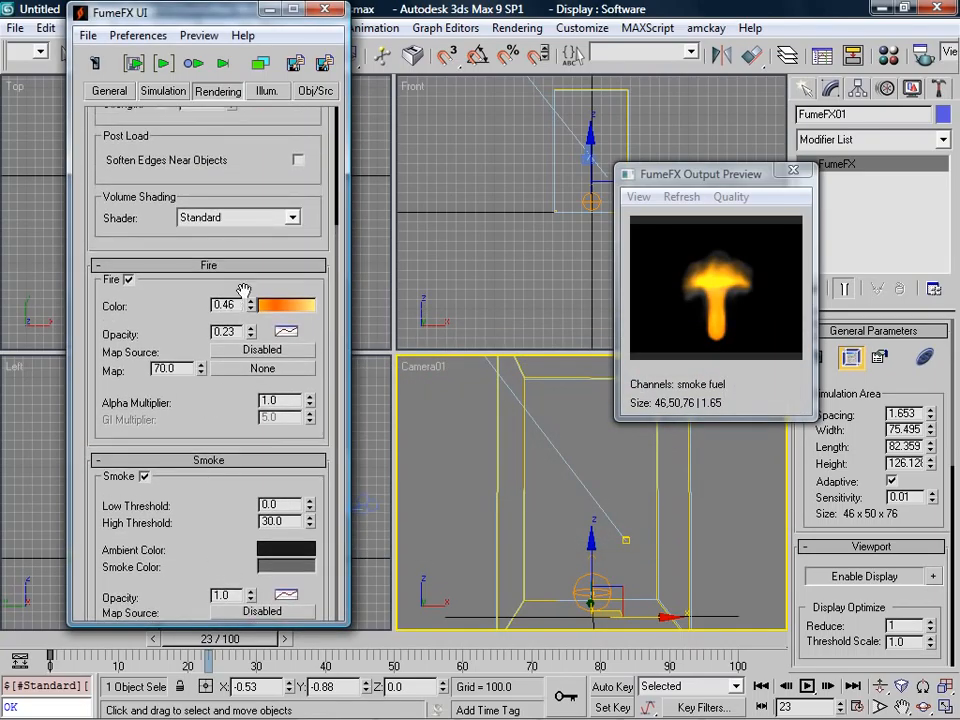
click(174, 94)
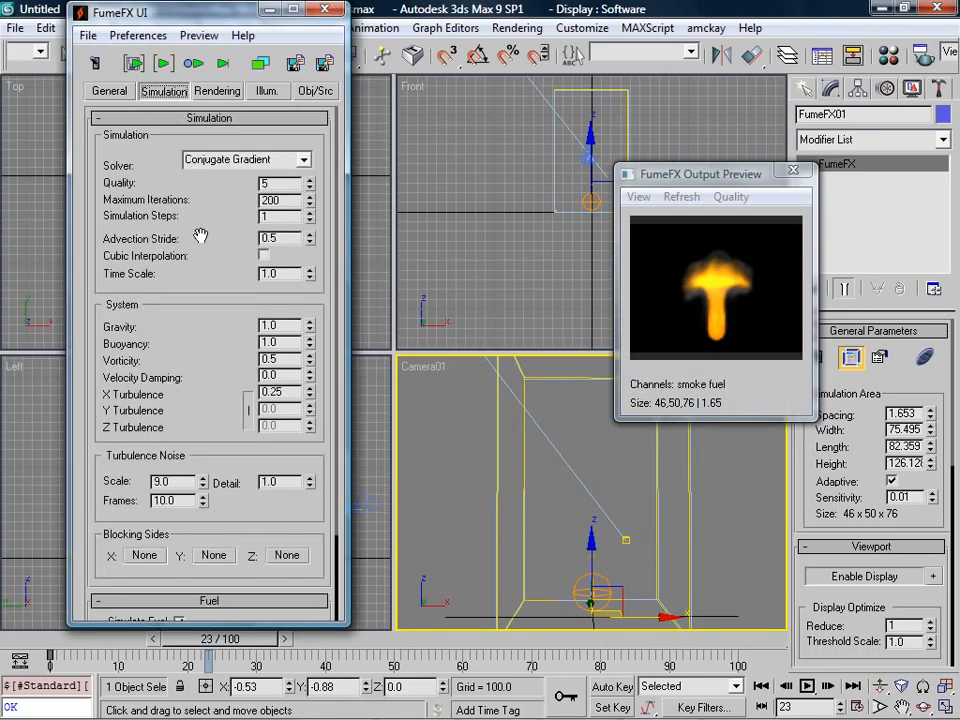
drag(309, 390, 309, 374)
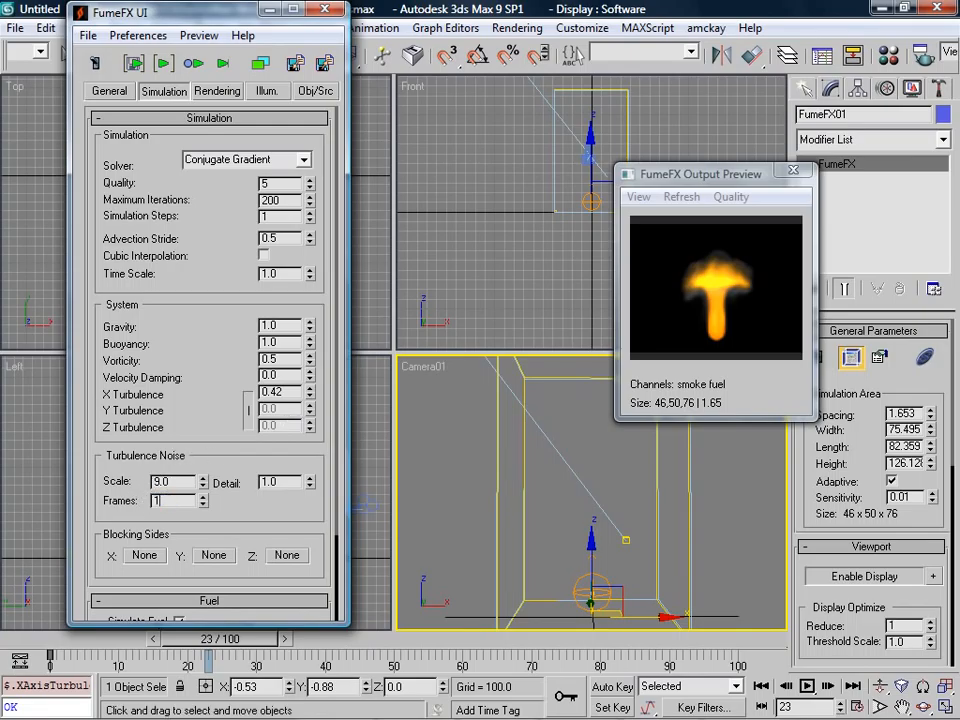
key(Return)
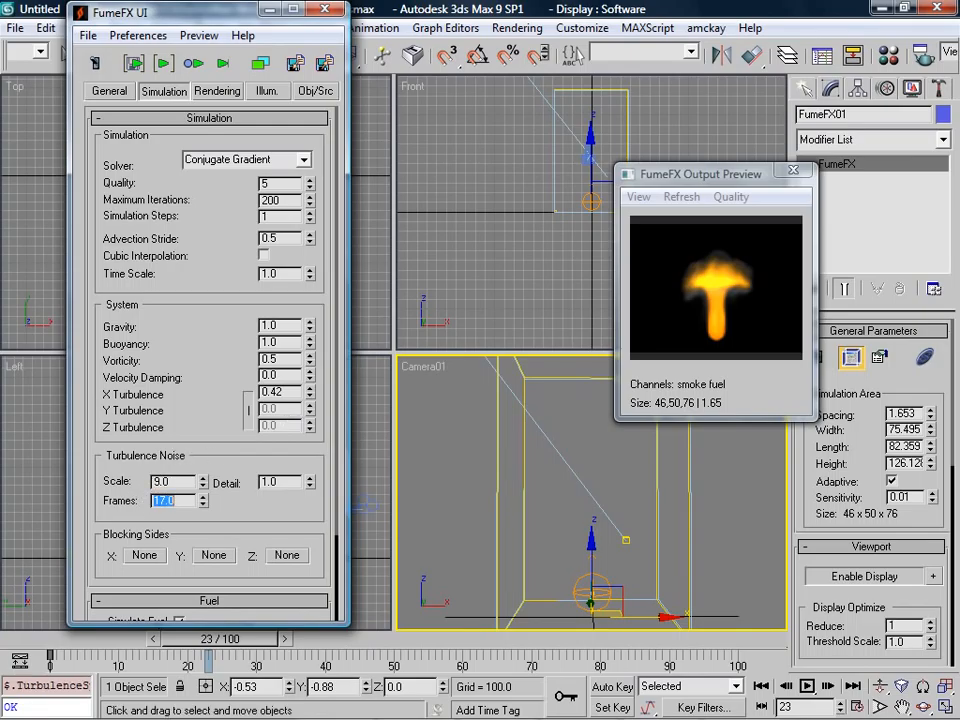
Set the turbulence noise detail to 5 and the solver's maximum iterations to 70.
drag(242, 517, 221, 317)
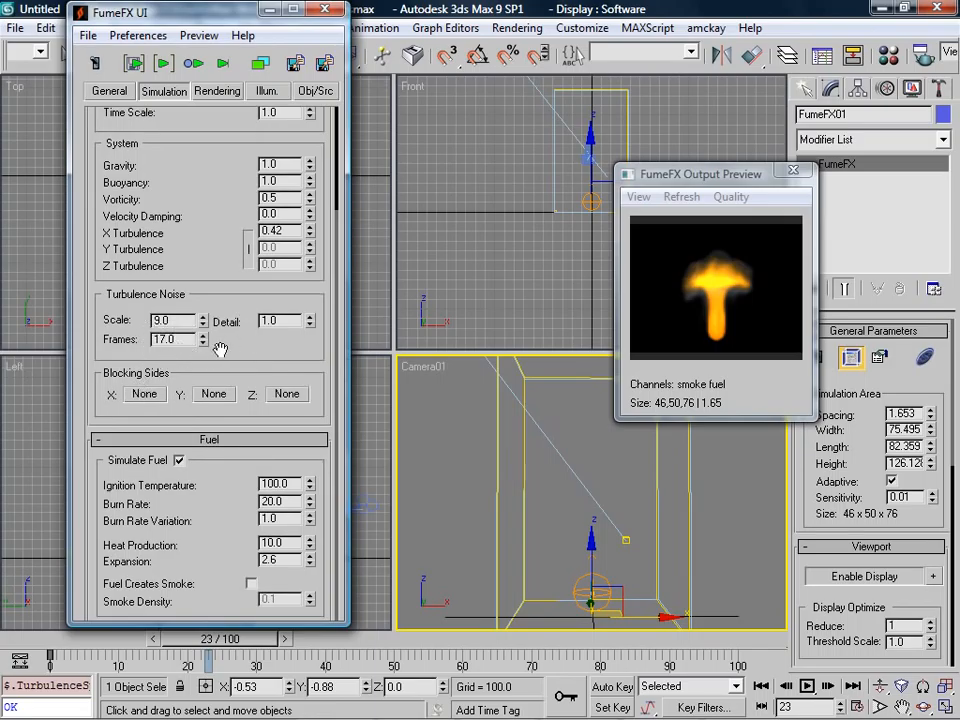
drag(225, 300, 258, 412)
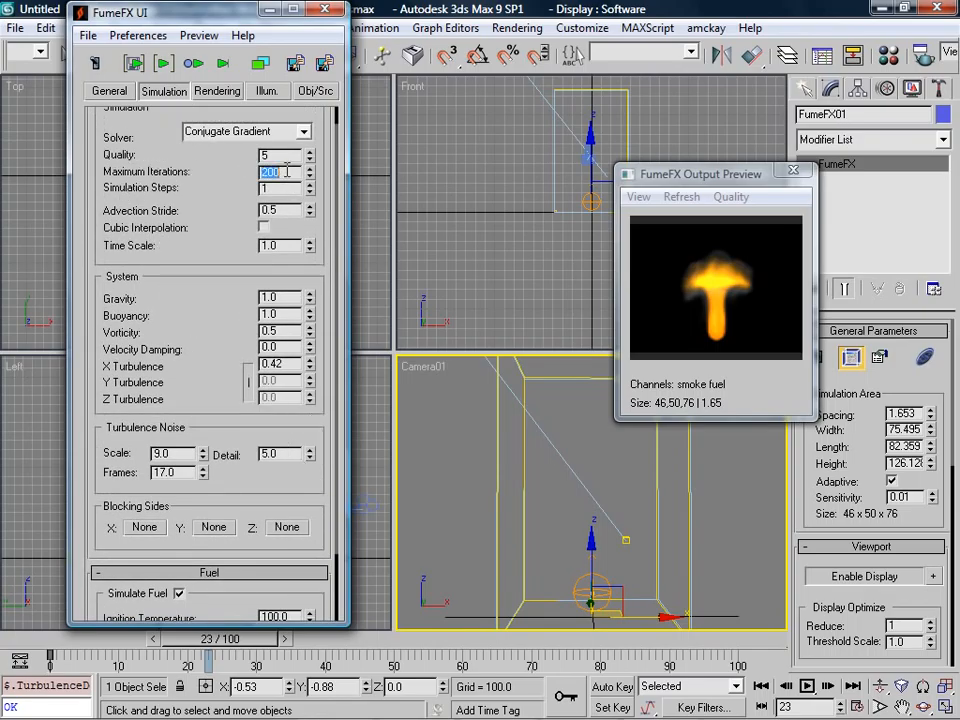
key(Return)
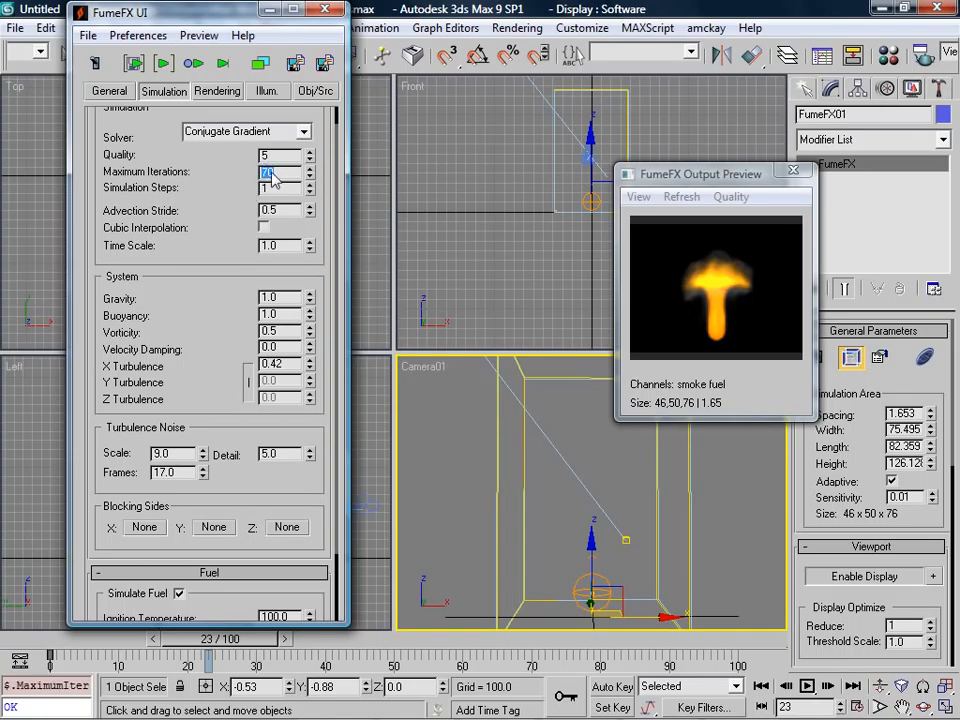
Make the fuel create smoke, with a smoke density of 1.5.
scroll(204, 336, down, 8)
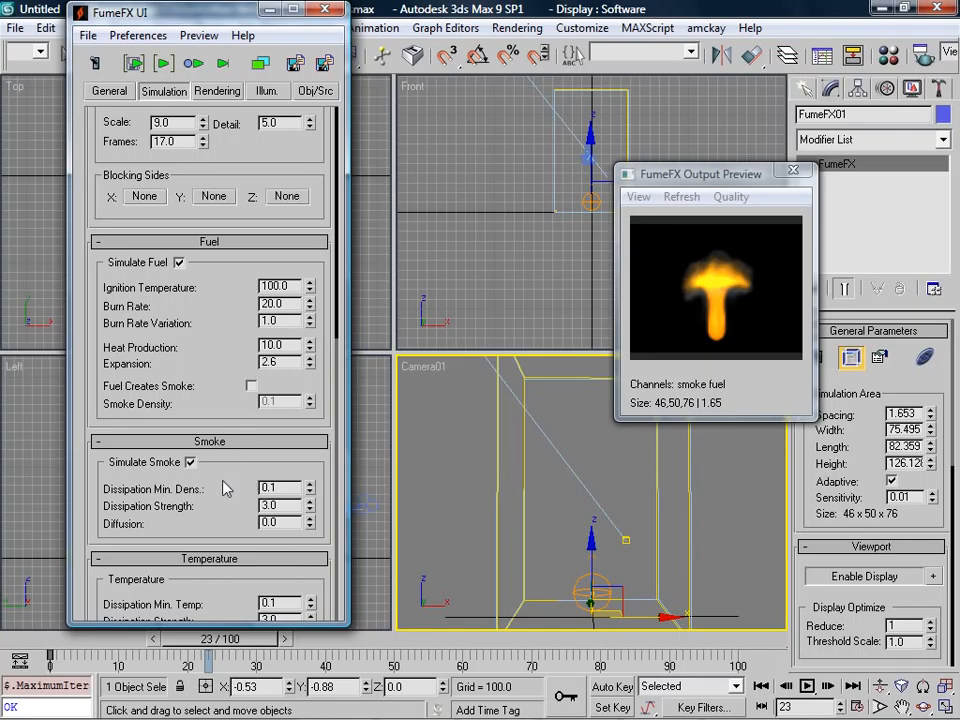
click(251, 387)
text(5)
key(Return)
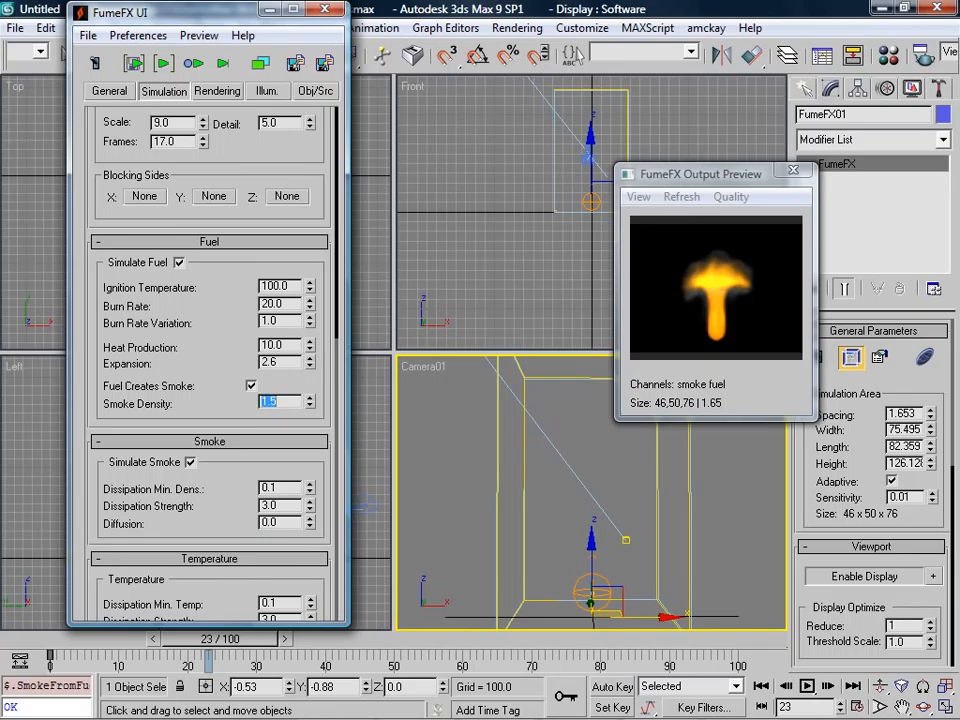
Run the FumeFX simulation from the start, cancel it at about frame 28, and go to frame 28.
click(164, 64)
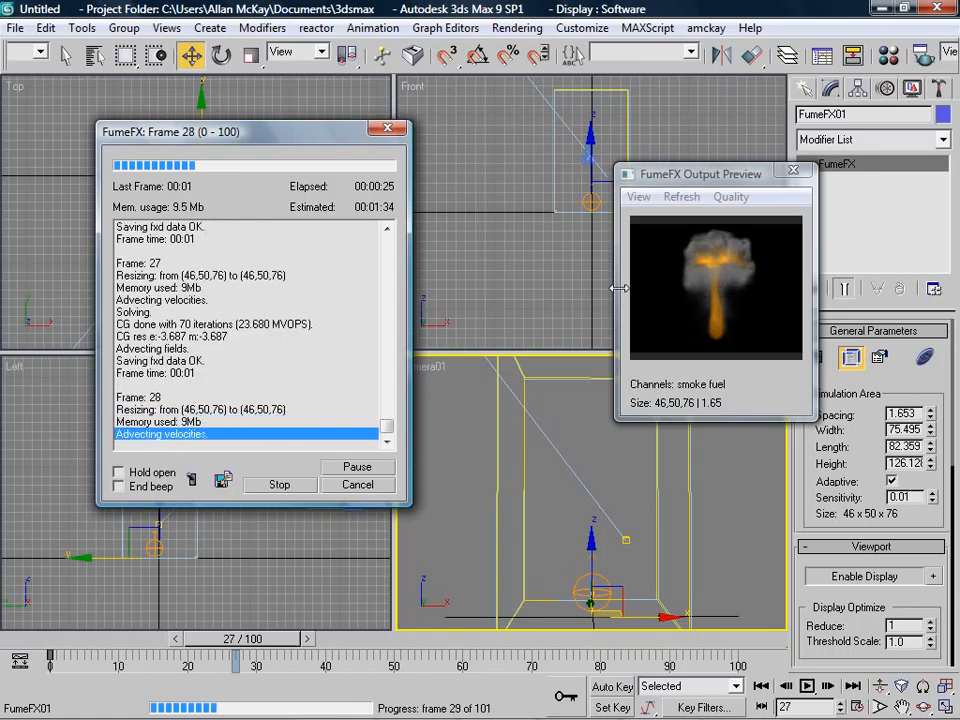
click(378, 484)
drag(268, 643, 261, 643)
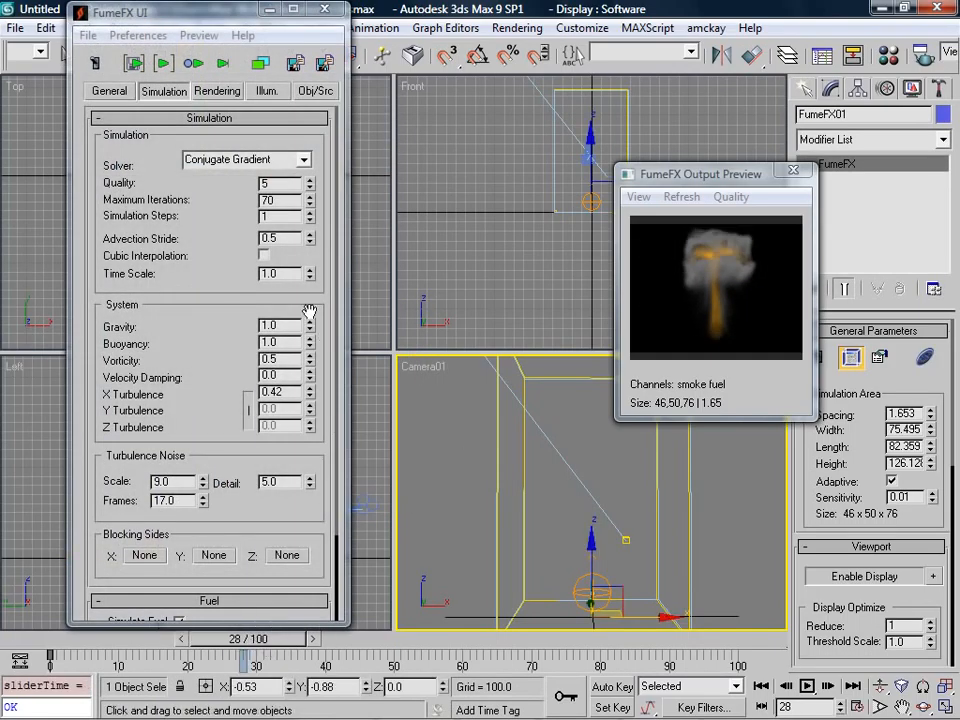
Set the smoke opacity to 8 and let the smoke both cast and receive shadows.
click(217, 91)
scroll(183, 278, down, 5)
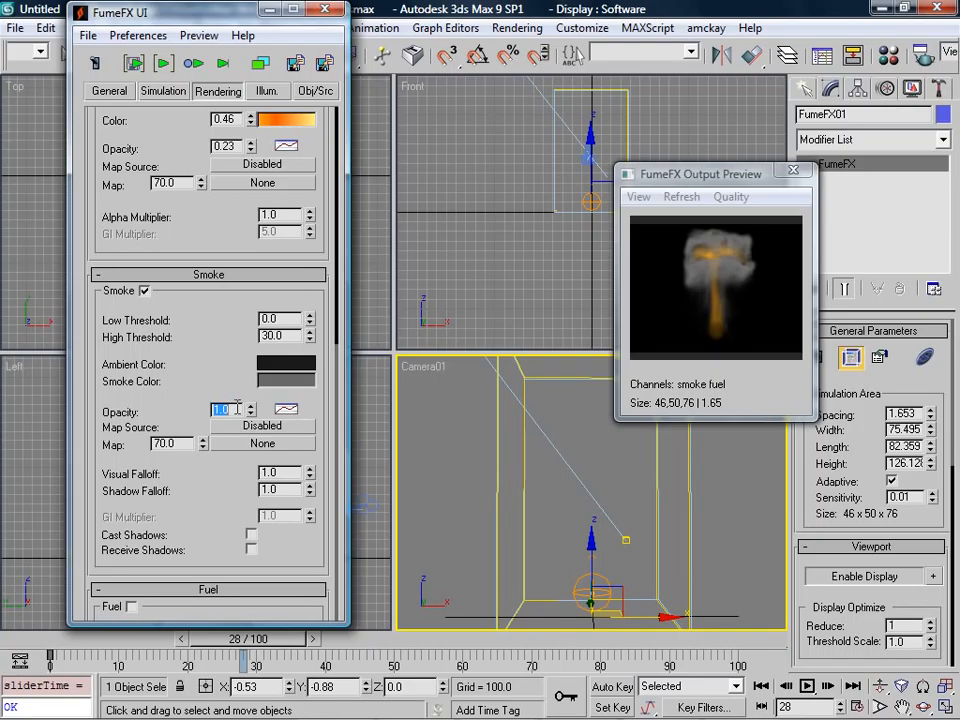
text(8)
key(Return)
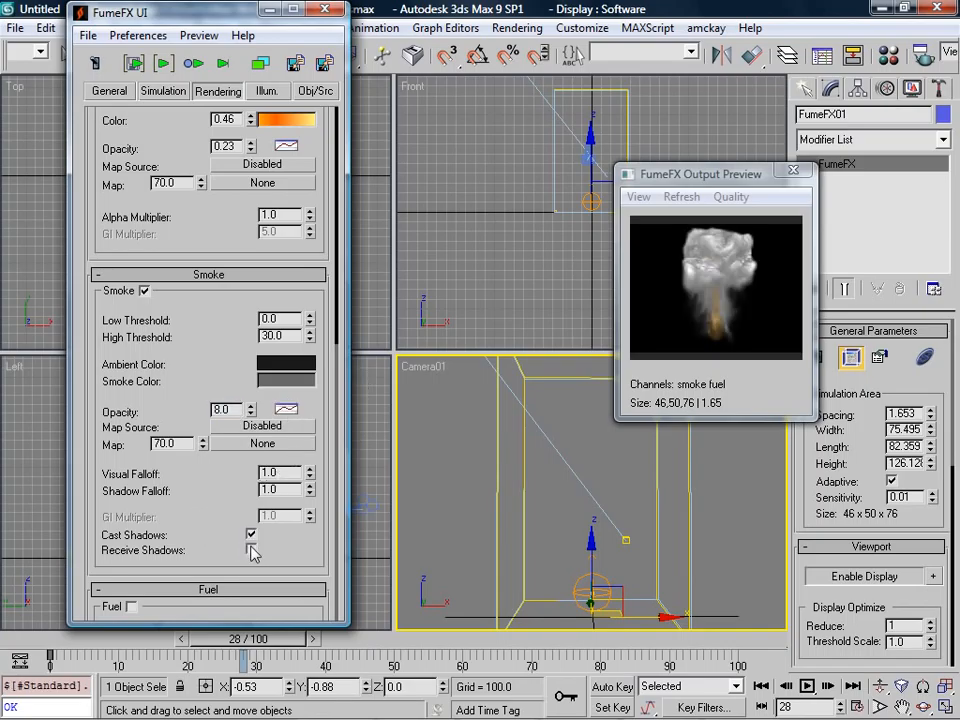
Test-render frame 28 from Camera01, close the image, and reduce the render output size to 320x240.
key(shift+q)
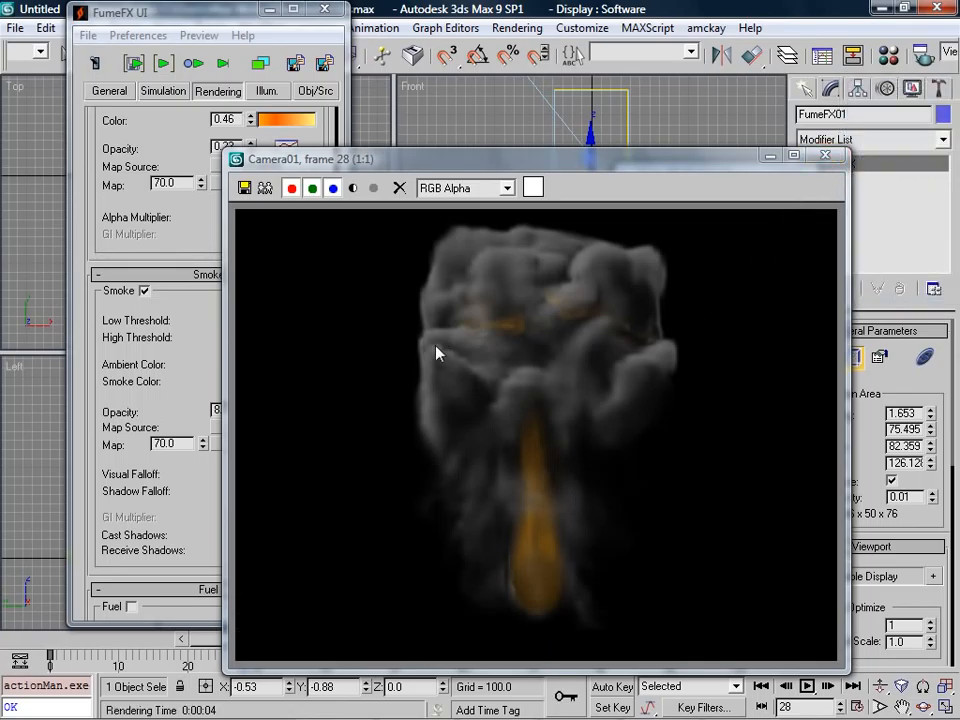
click(826, 157)
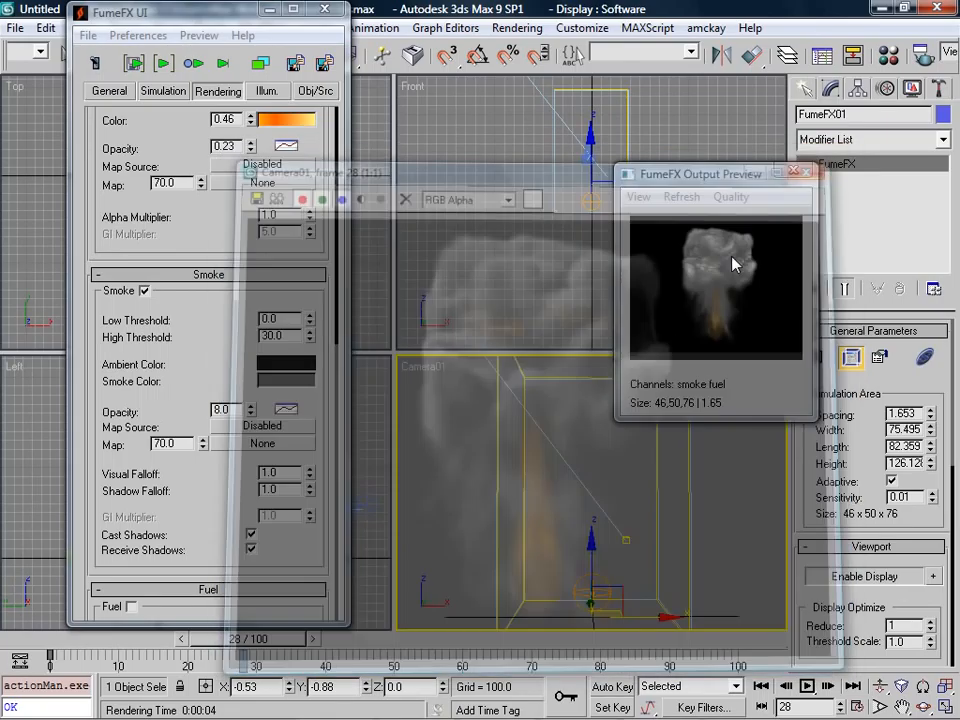
click(925, 56)
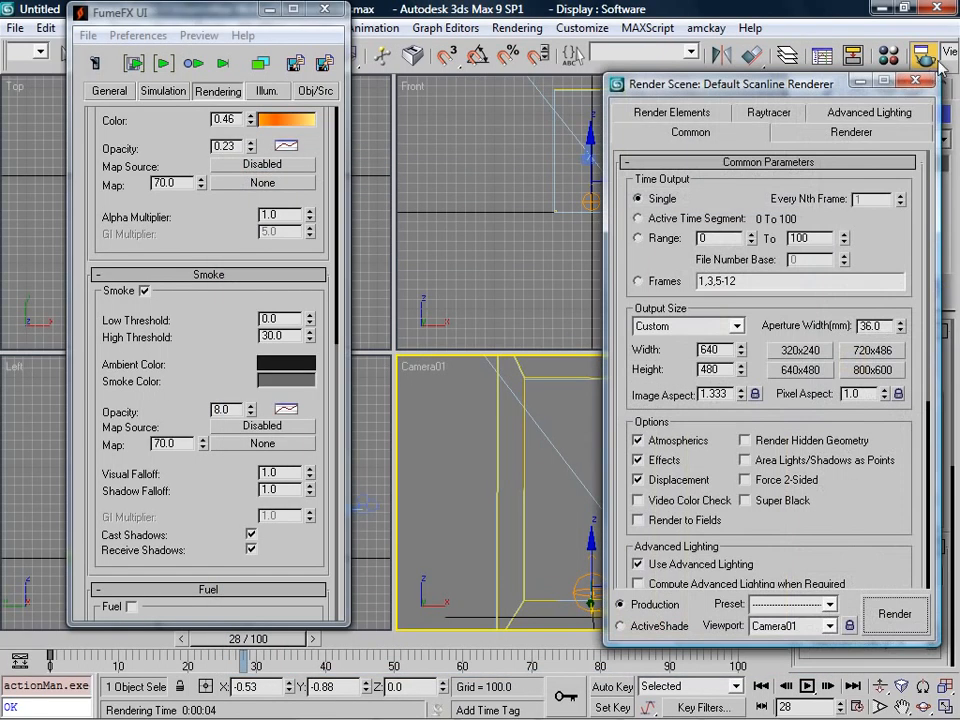
click(792, 353)
click(915, 81)
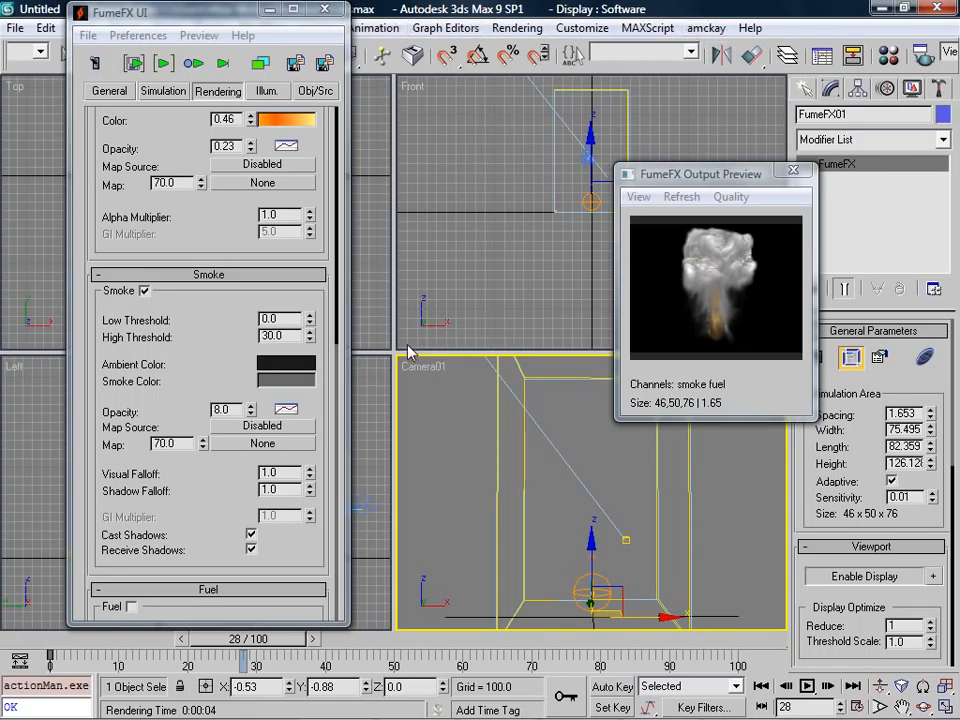
Render frame 28 at the reduced size and arrange the rendered frame and output preview windows beside the FumeFX settings.
click(220, 336)
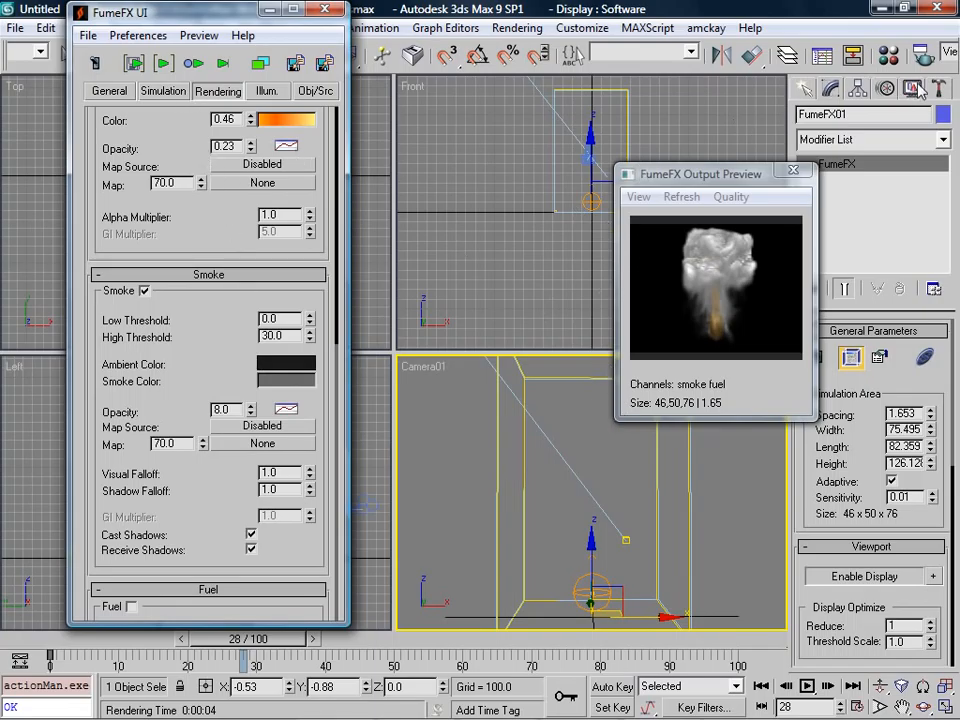
click(164, 93)
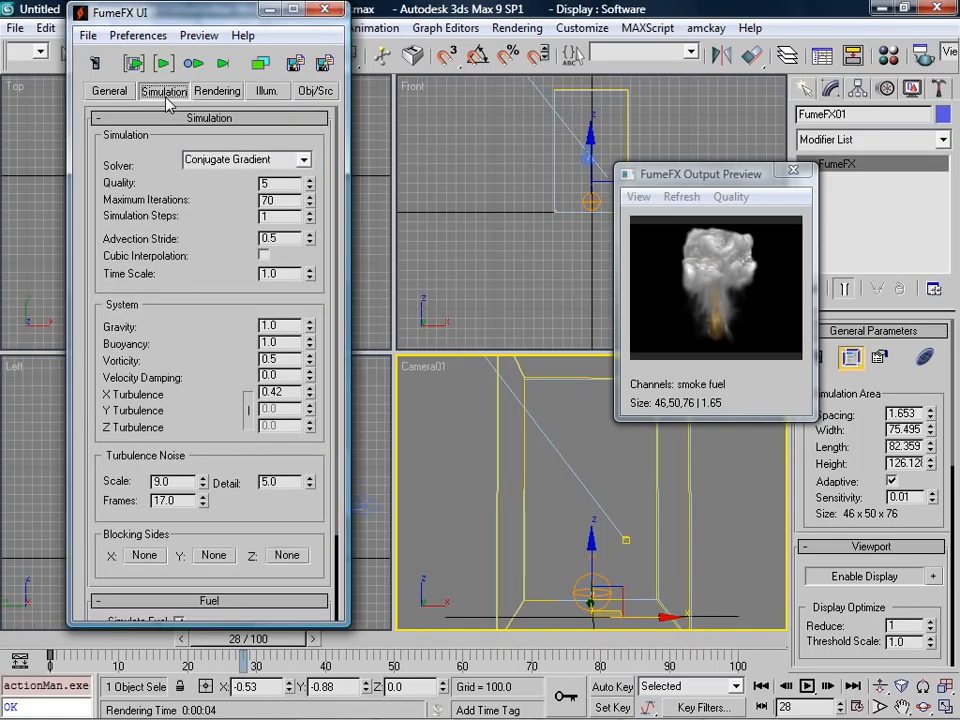
click(217, 91)
key(shift+q)
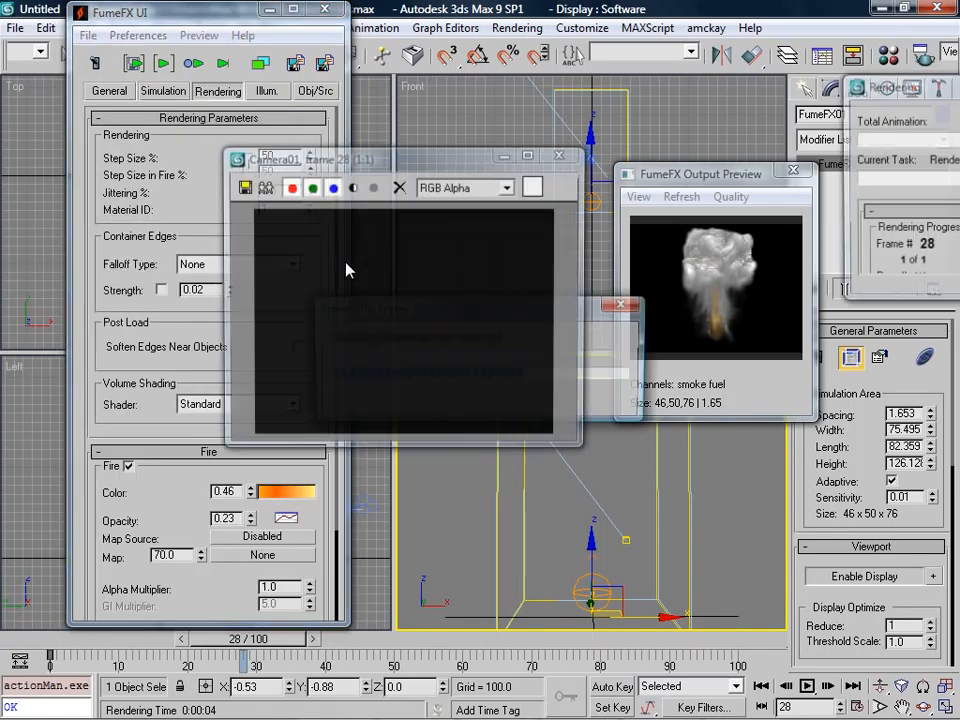
drag(455, 179, 625, 118)
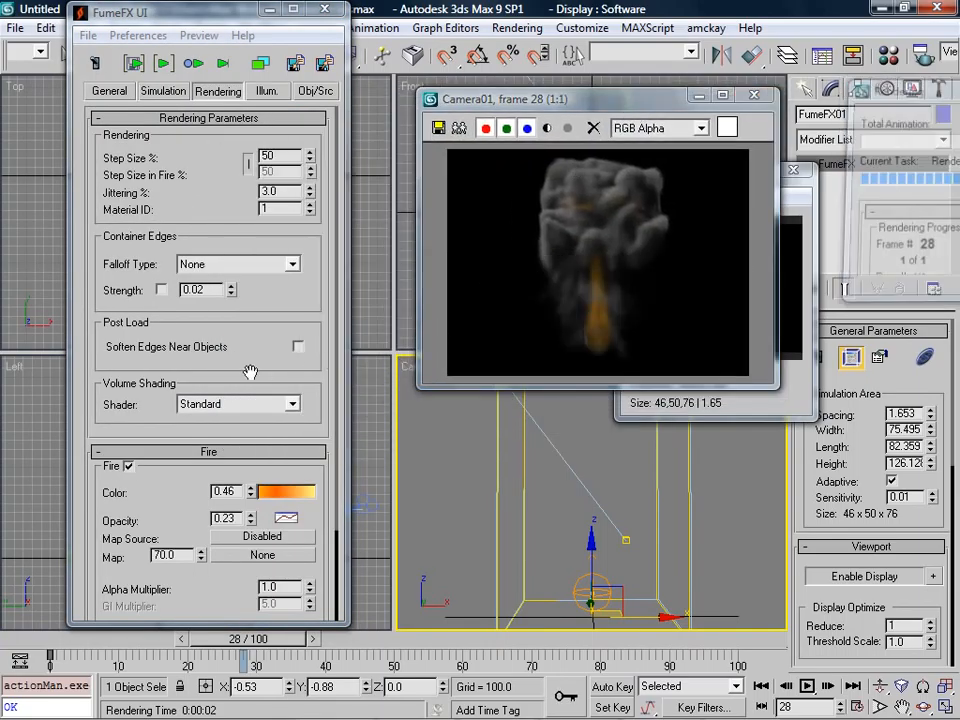
click(804, 381)
drag(730, 177, 834, 112)
Set the fire color multiplier to 1.0 and the fire opacity to 0.41, and re-render the frame.
drag(243, 497, 249, 437)
mouse_move(250, 518)
mouse_down()
mouse_move(251, 498)
mouse_move(258, 505)
mouse_up()
key(shift+q)
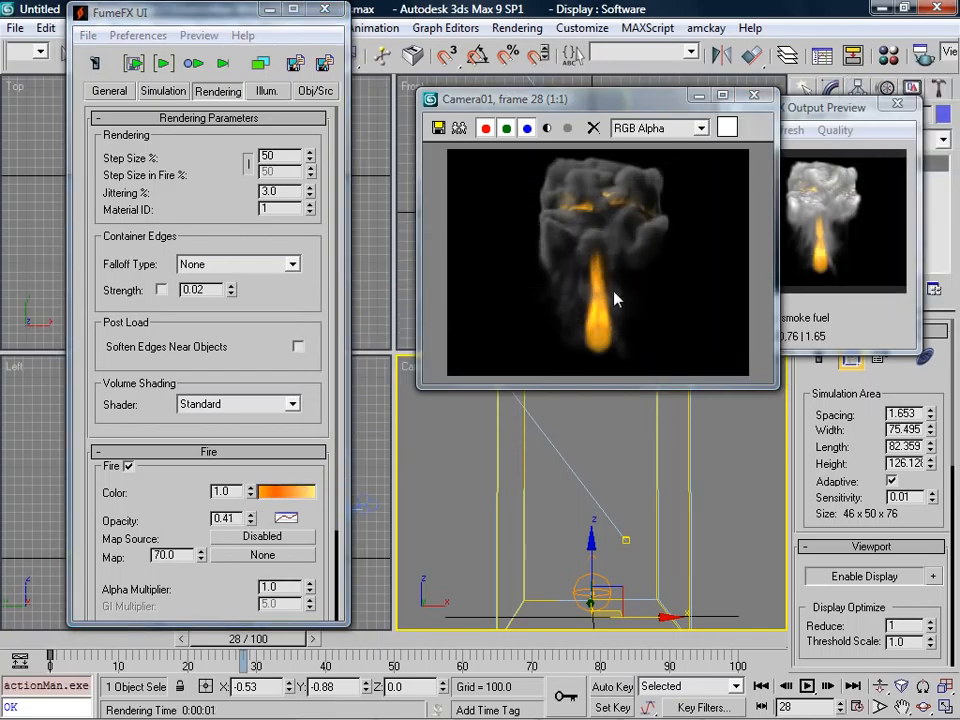
Enable multiple scattering, test-render the frame, set the scattering's smoke strength to 0 and render again.
click(267, 91)
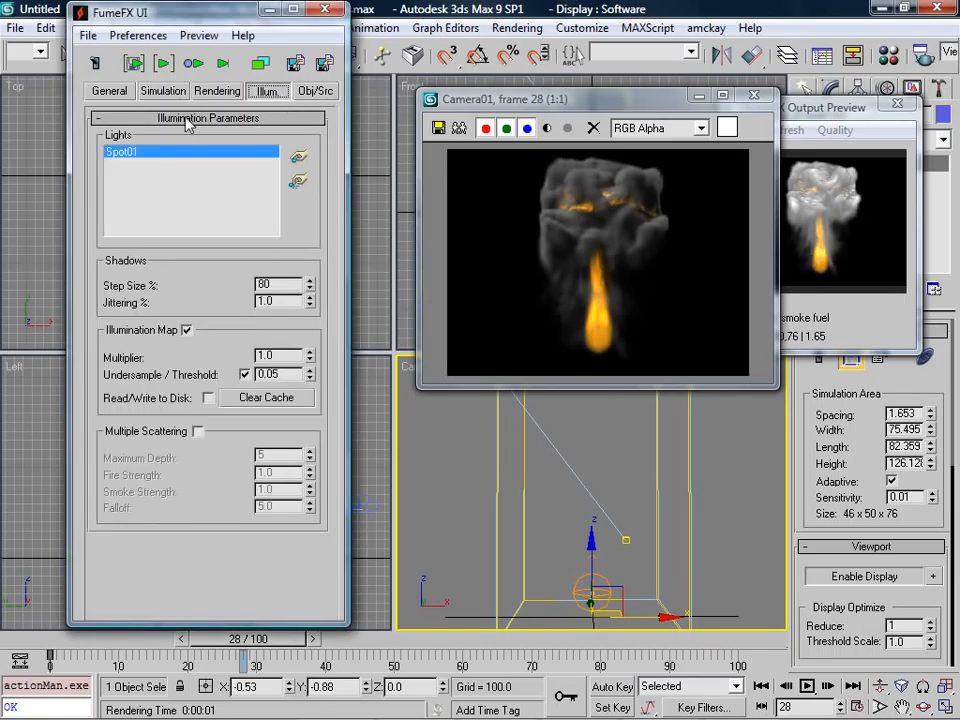
click(198, 432)
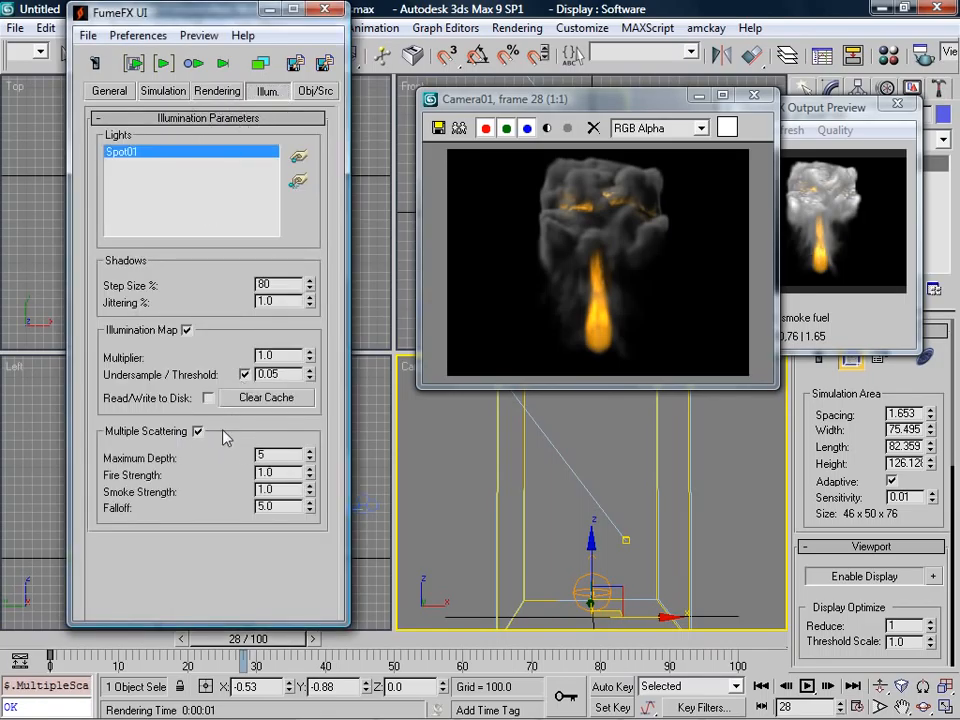
key(shift+q)
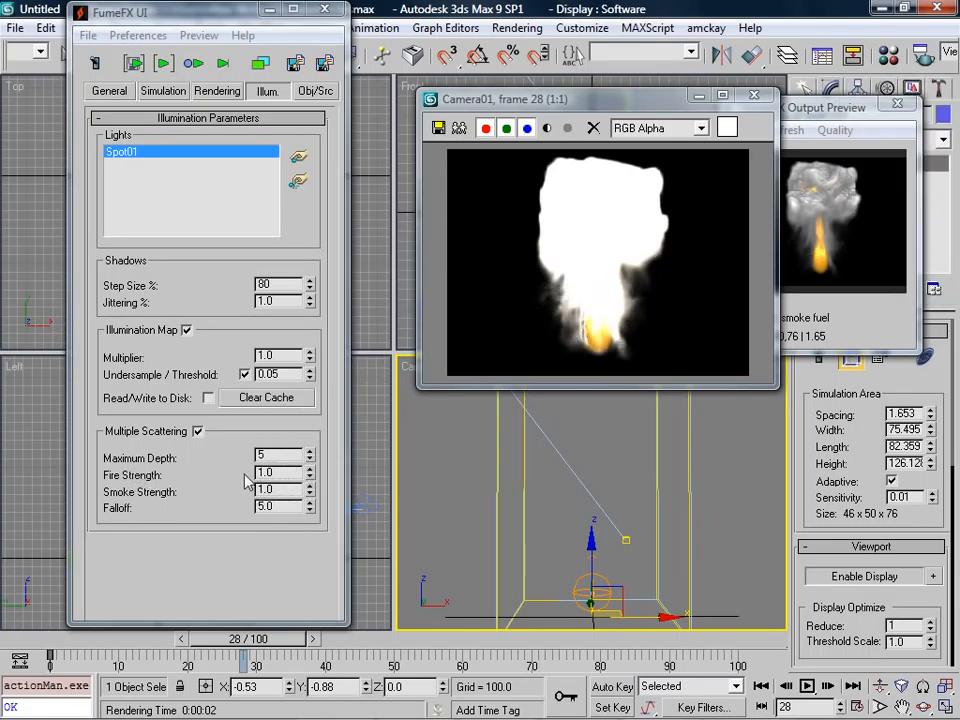
right_click(310, 491)
key(F9)
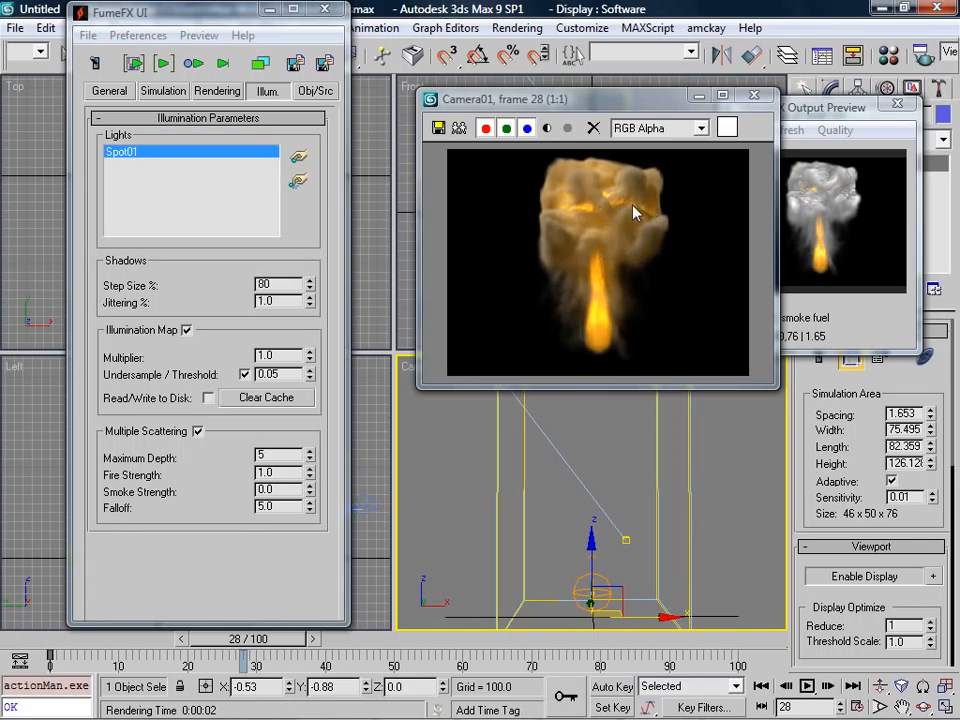
Shift the middle color key of the fire gradient to a redder orange.
click(217, 91)
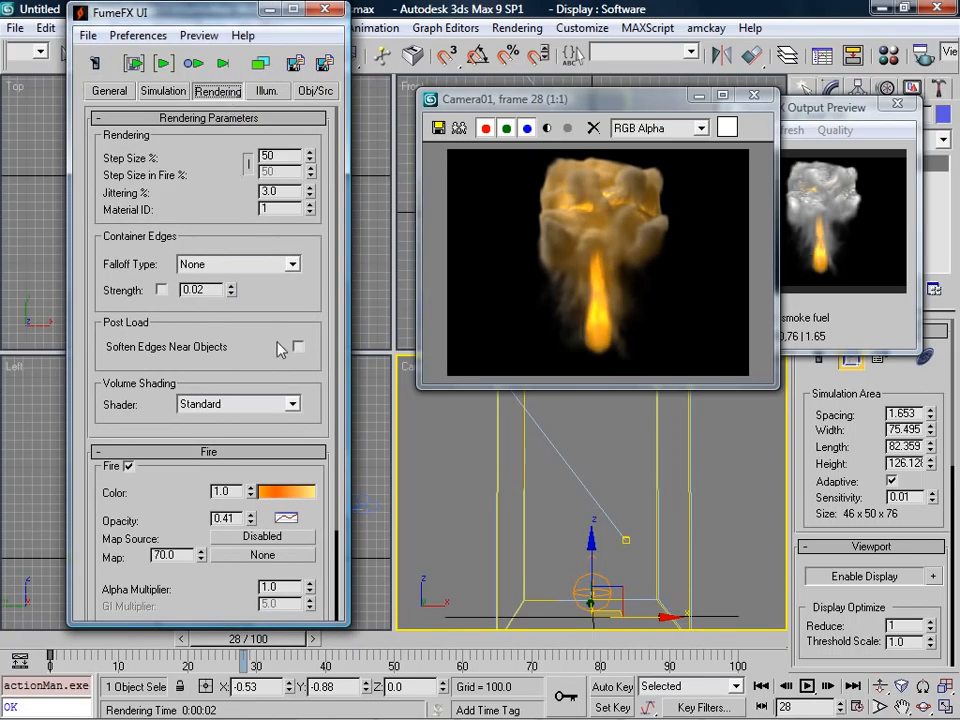
click(286, 492)
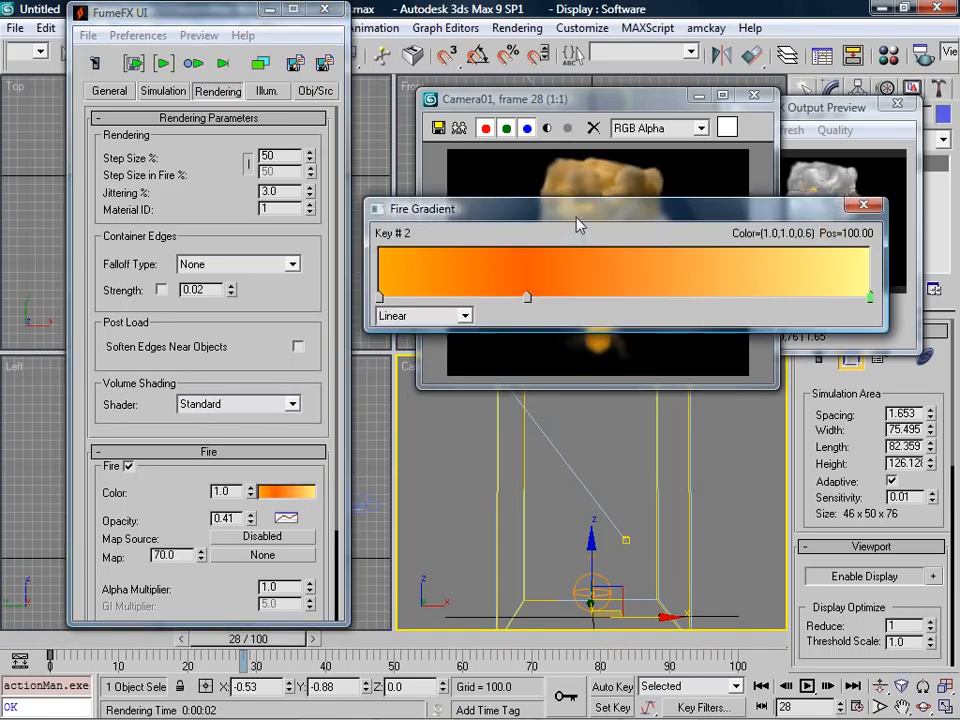
drag(576, 225, 589, 417)
double_click(543, 494)
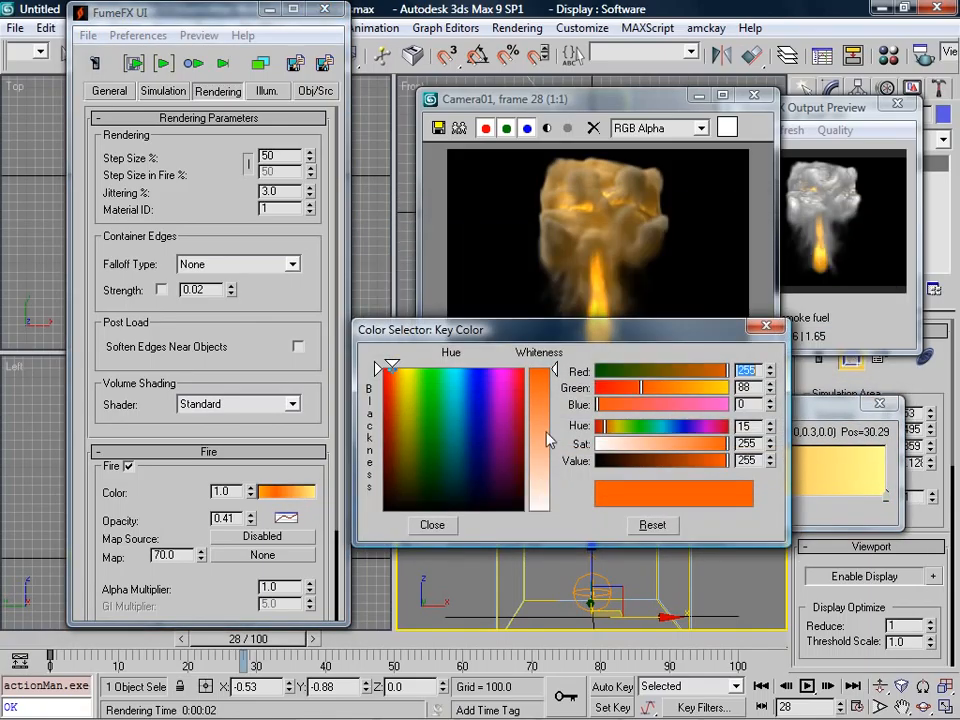
drag(634, 345, 342, 82)
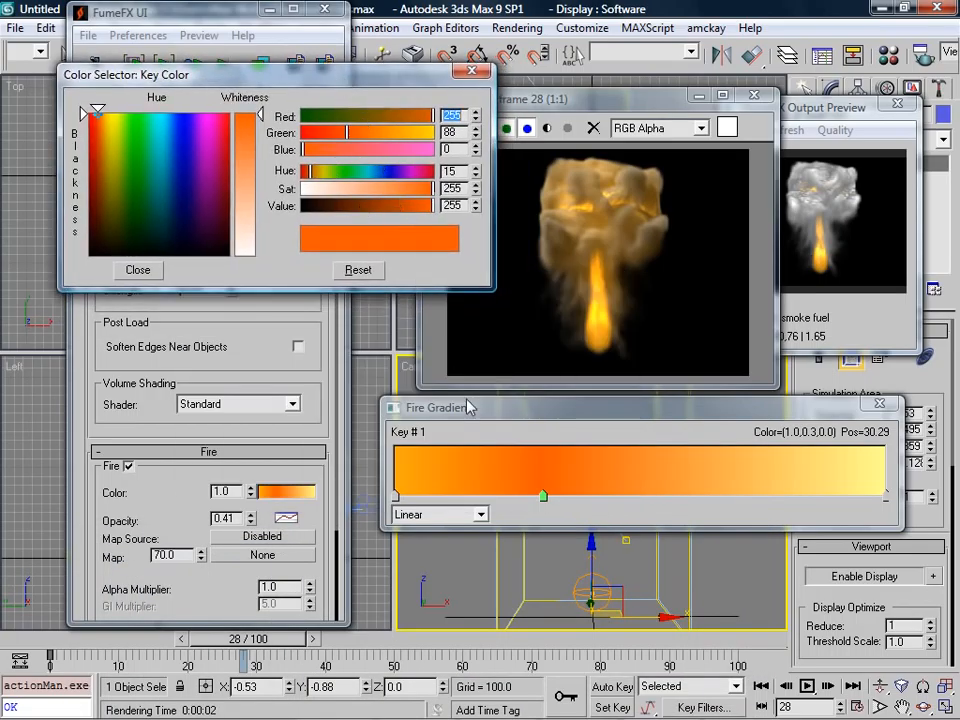
drag(335, 138, 311, 138)
Change the fire gradient's first key to orange (255, 122, 15), close the gradient and re-render the frame.
click(395, 494)
drag(390, 133, 365, 136)
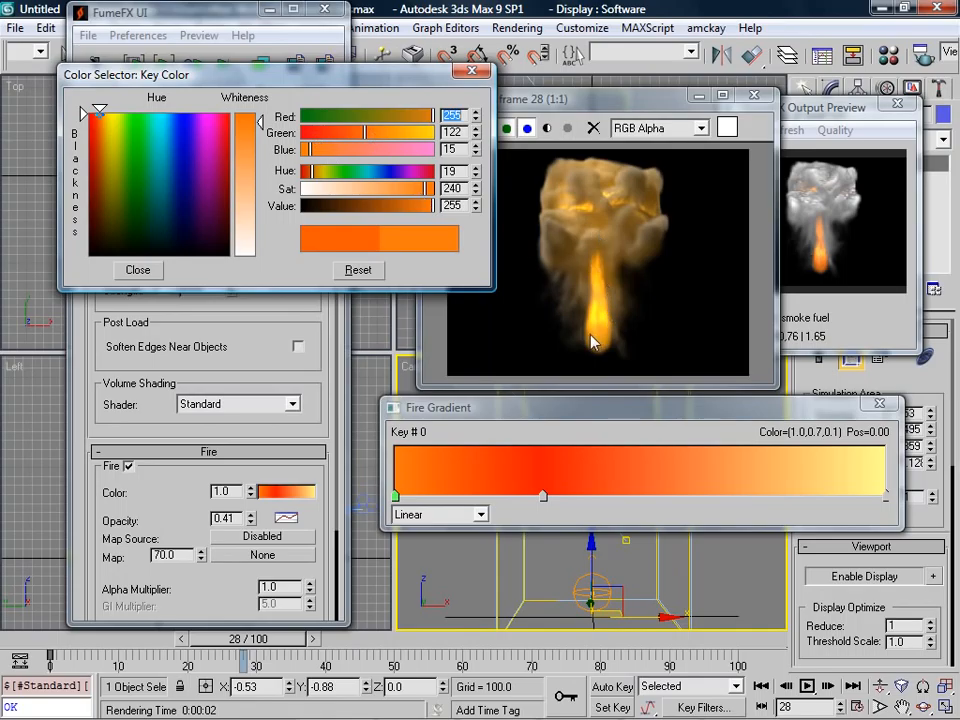
click(158, 268)
click(880, 404)
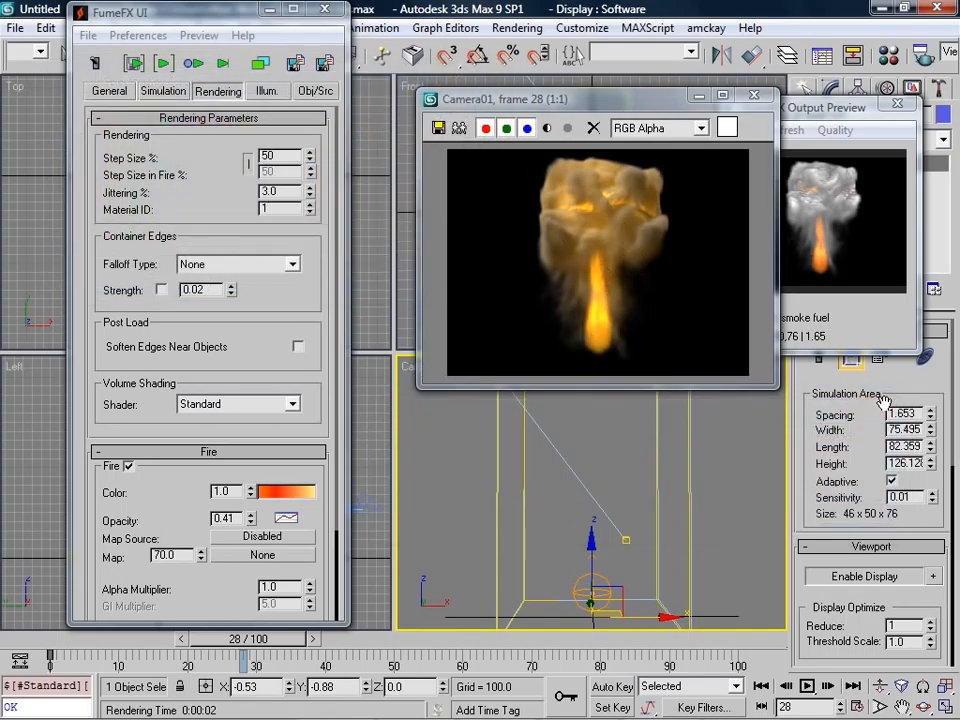
key(shift+q)
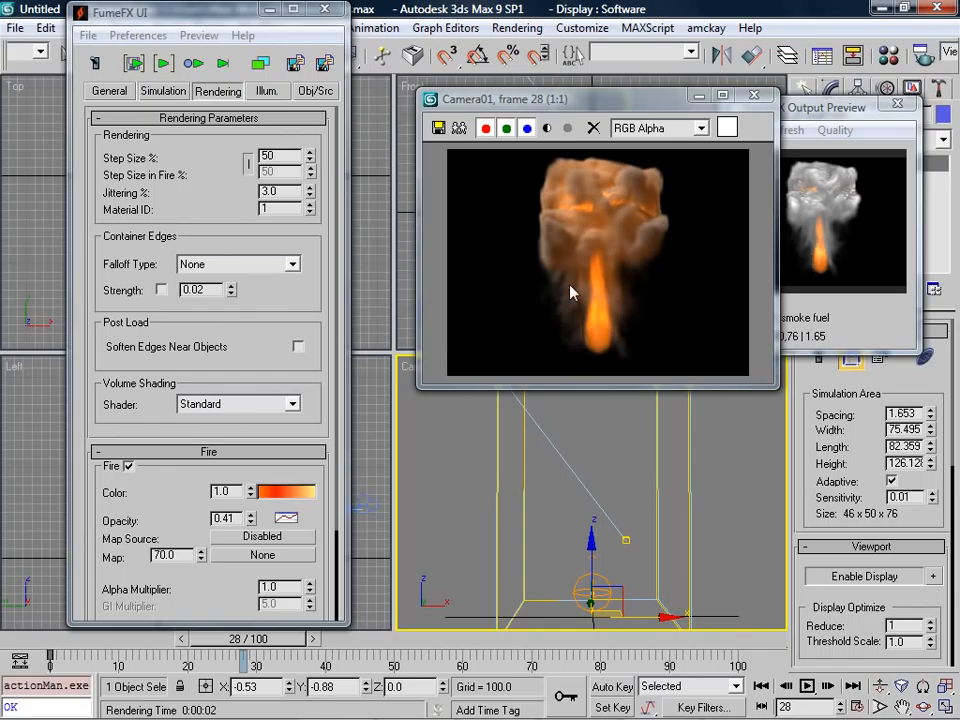
Set the multiple scattering's fire strength to 5 and re-render the frame.
click(266, 91)
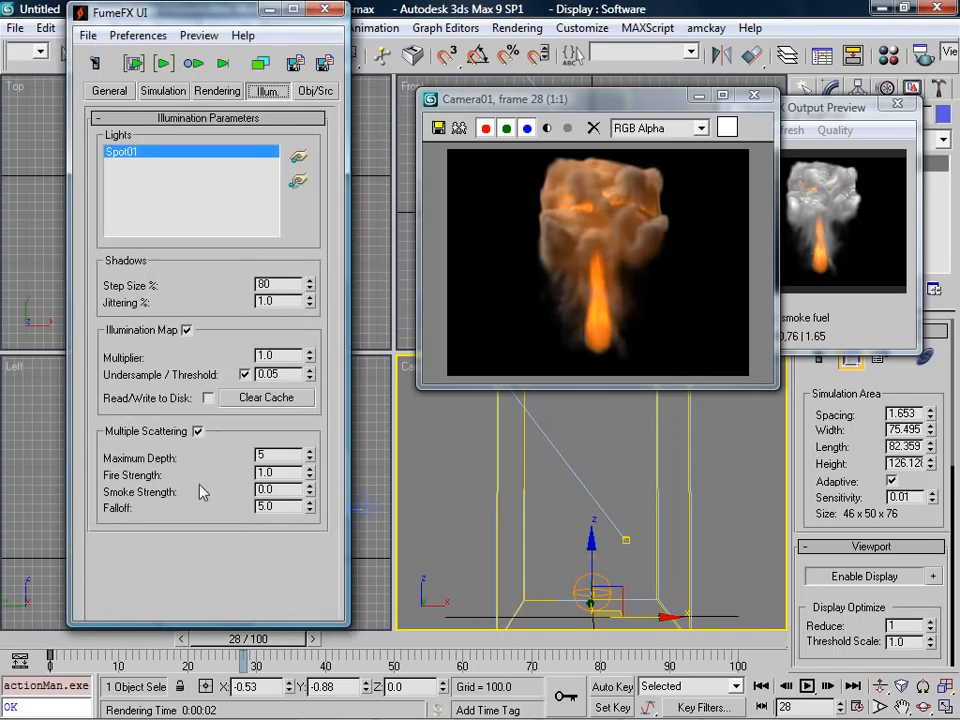
double_click(282, 466)
text(5)
key(Return)
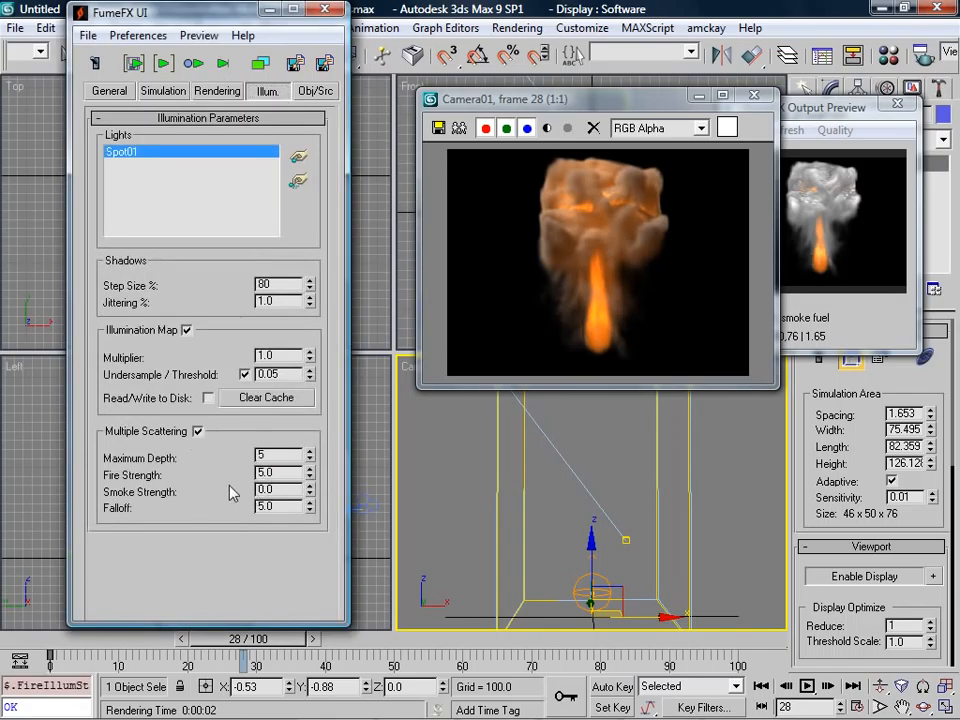
key(shift+q)
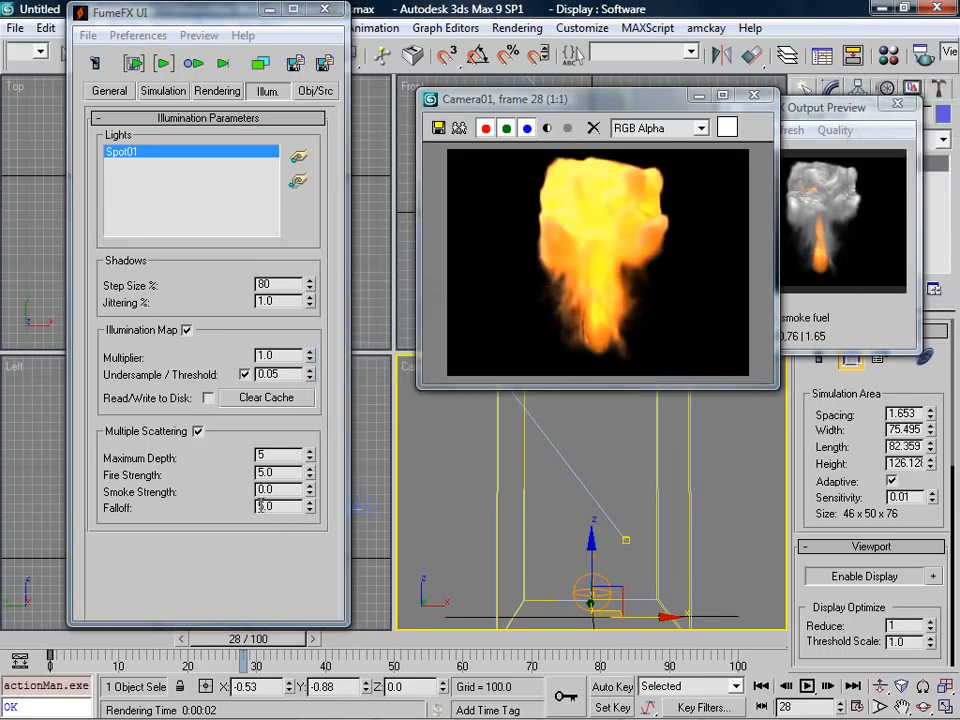
Lower the multiple scattering's fire strength to 4 and test-render the frame.
double_click(278, 473)
text(4)
key(Return)
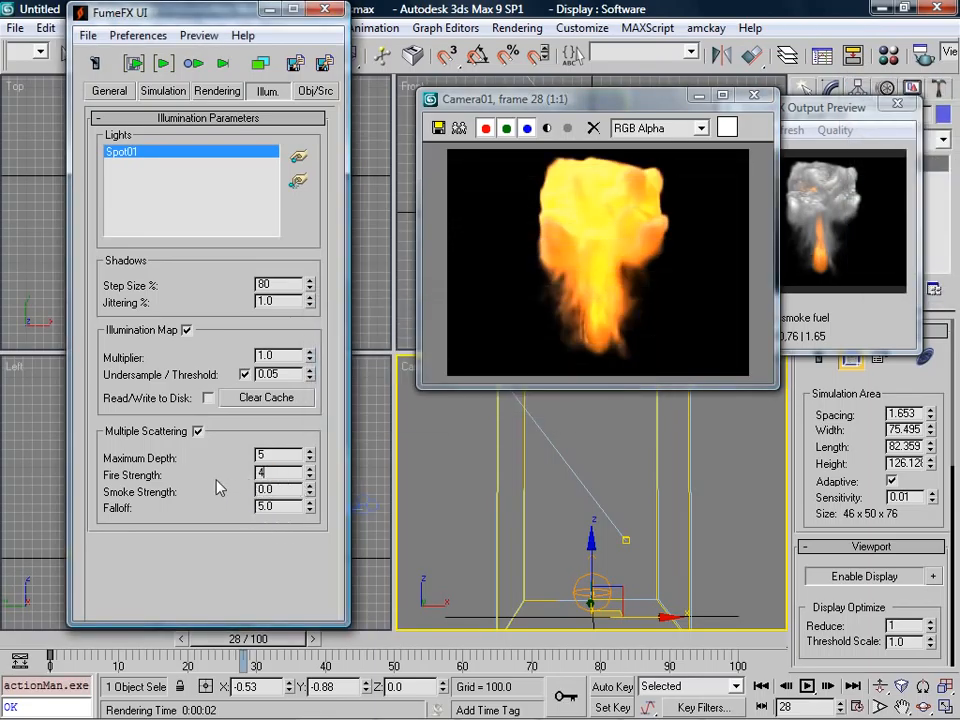
key(shift+q)
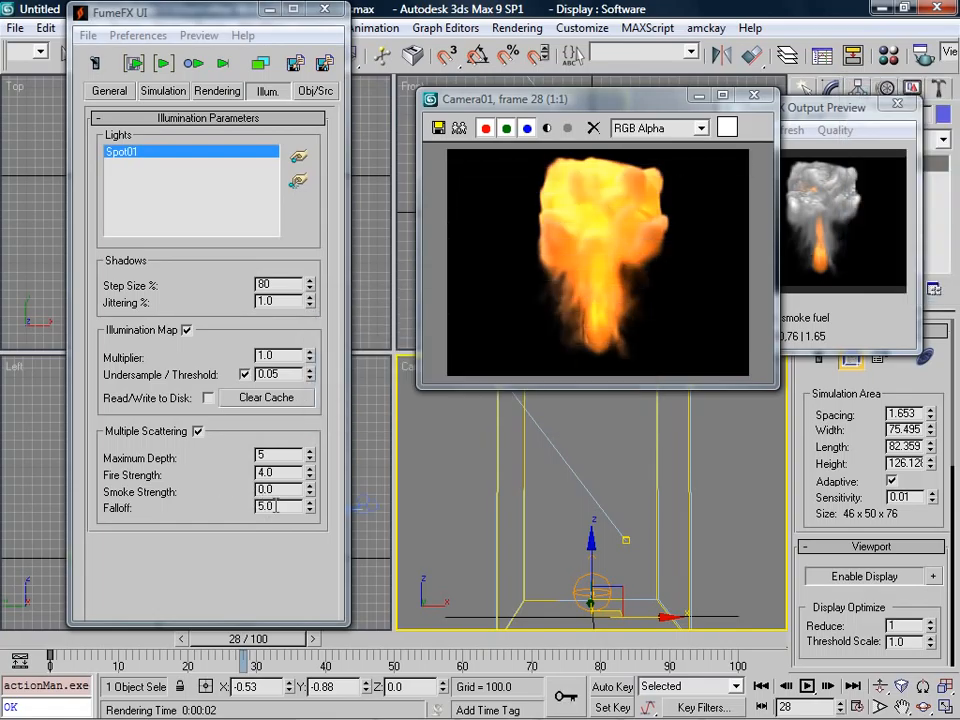
Set the multiple scattering's falloff to 8 and re-render the frame.
double_click(275, 507)
text(8)
key(Return)
key(shift+q)
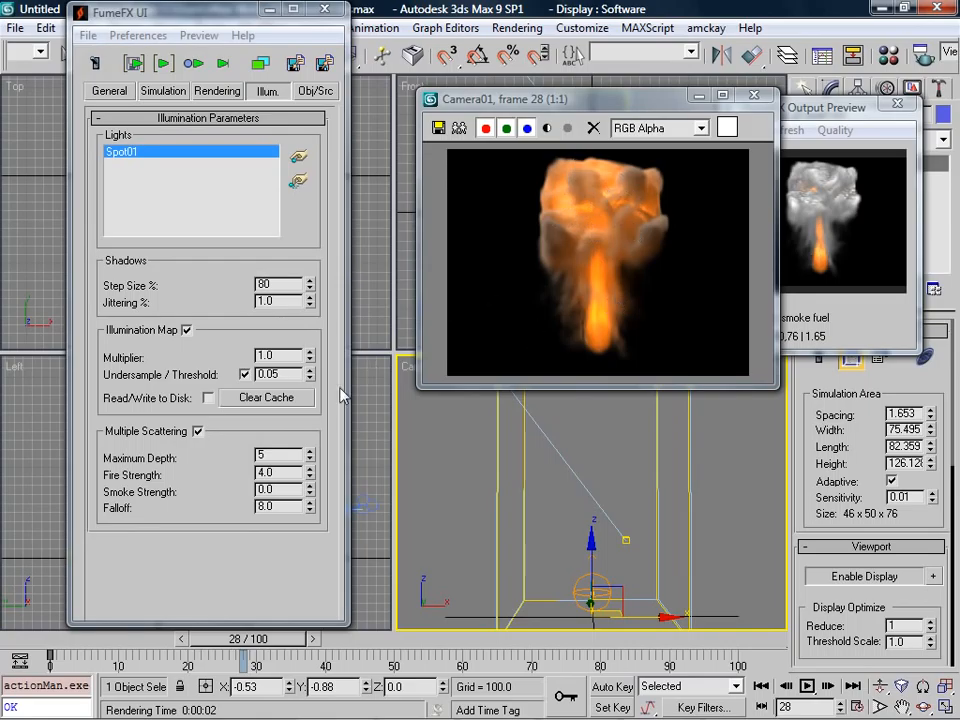
Set the scattering's fire strength to 5.24 and its falloff to 9.2, rendering the frame after each change.
drag(310, 472, 312, 447)
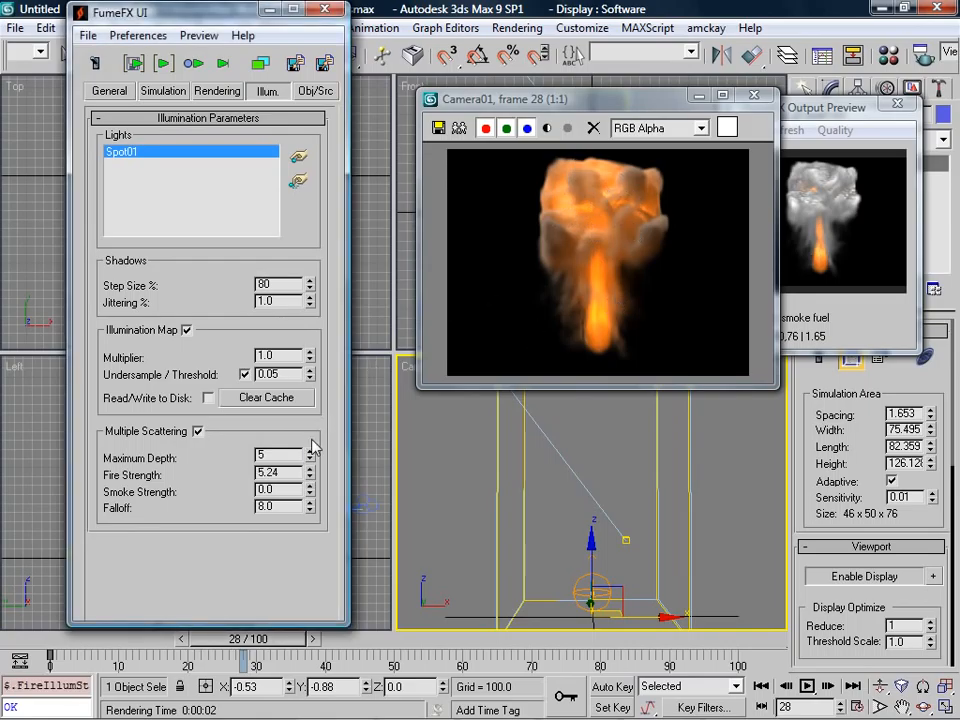
key(shift+q)
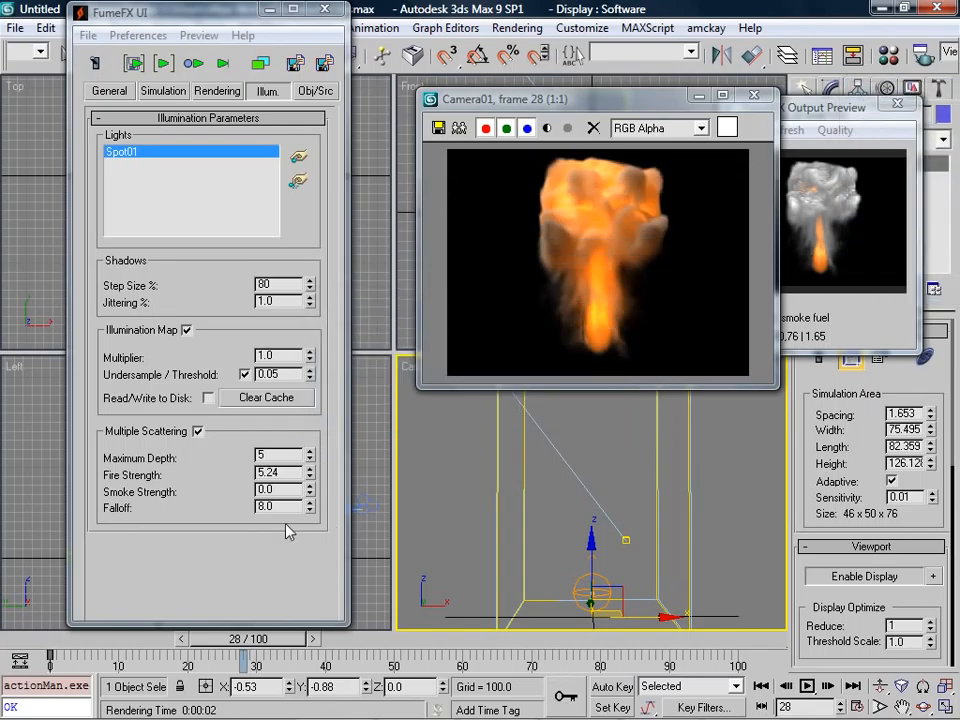
drag(311, 508, 313, 499)
key(shift+q)
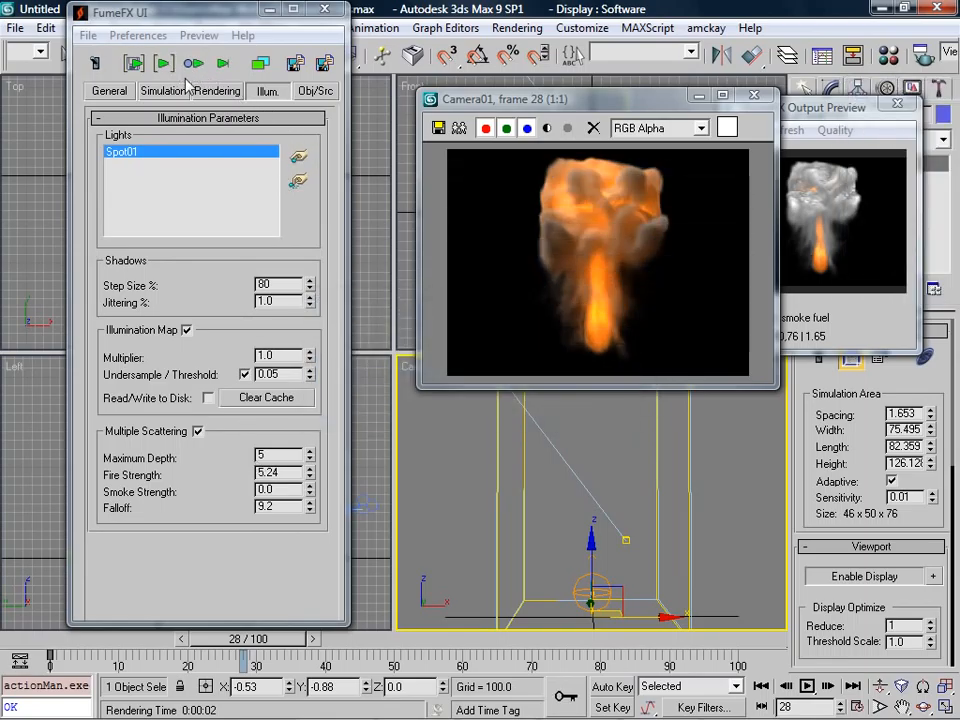
Darken the smoke color to gray (64, 64, 64) in the rendering parameters and re-render the frame.
click(217, 91)
drag(176, 495, 227, 152)
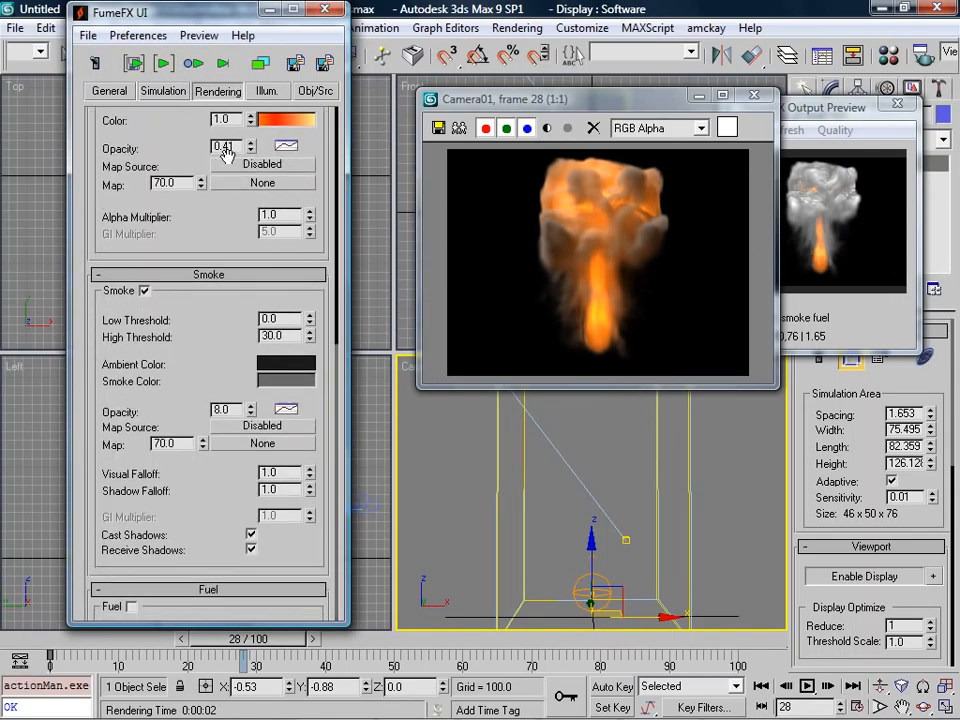
click(306, 380)
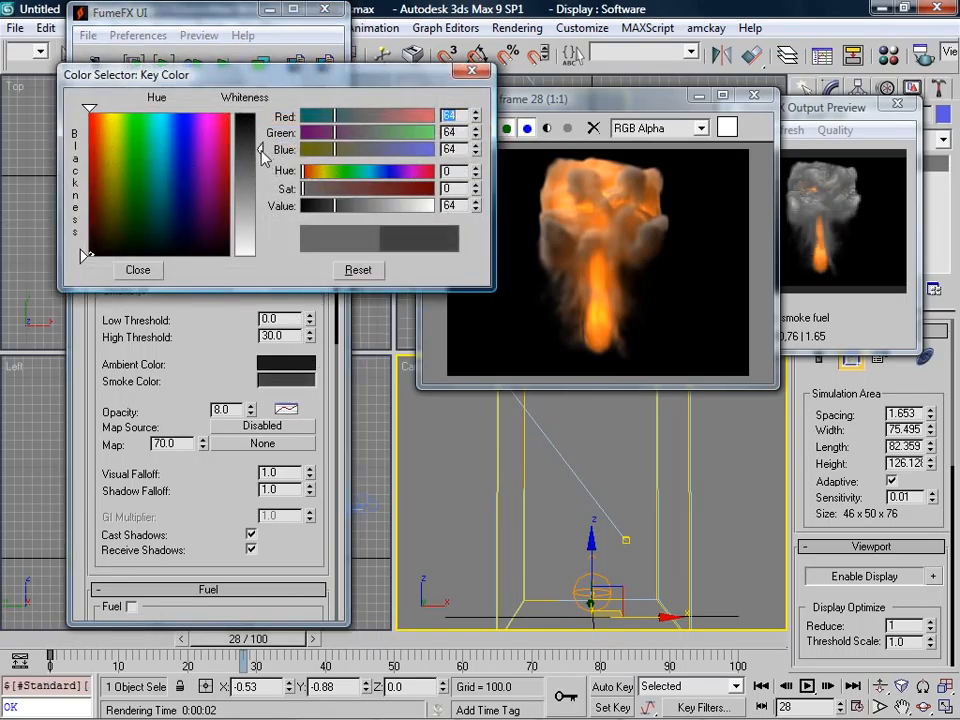
click(140, 270)
key(F9)
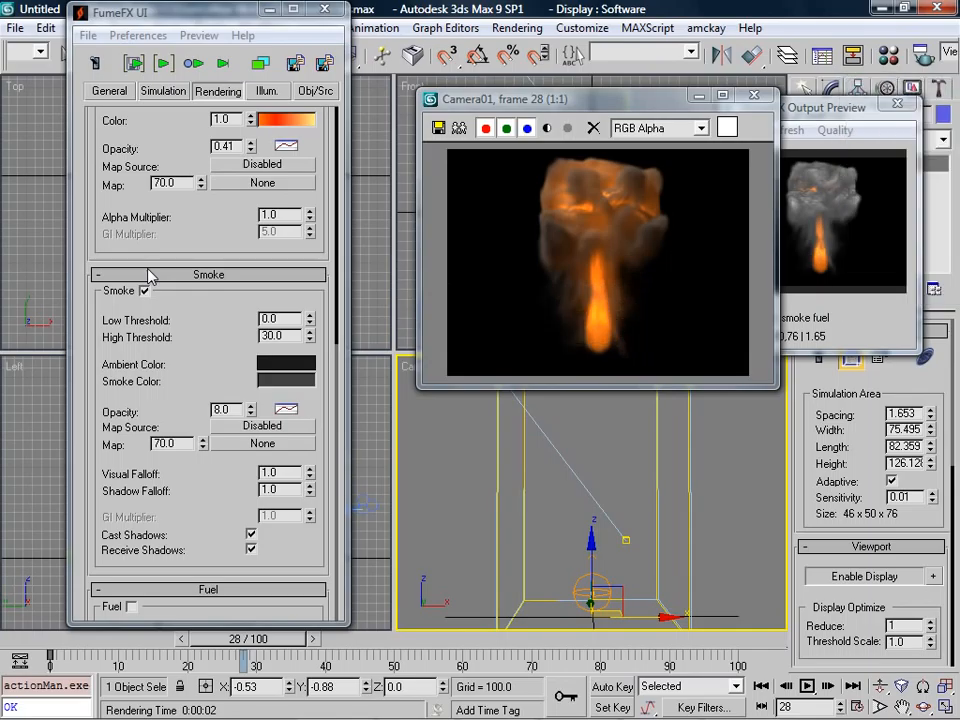
Set the simulation's buoyancy to 0.64.
click(142, 89)
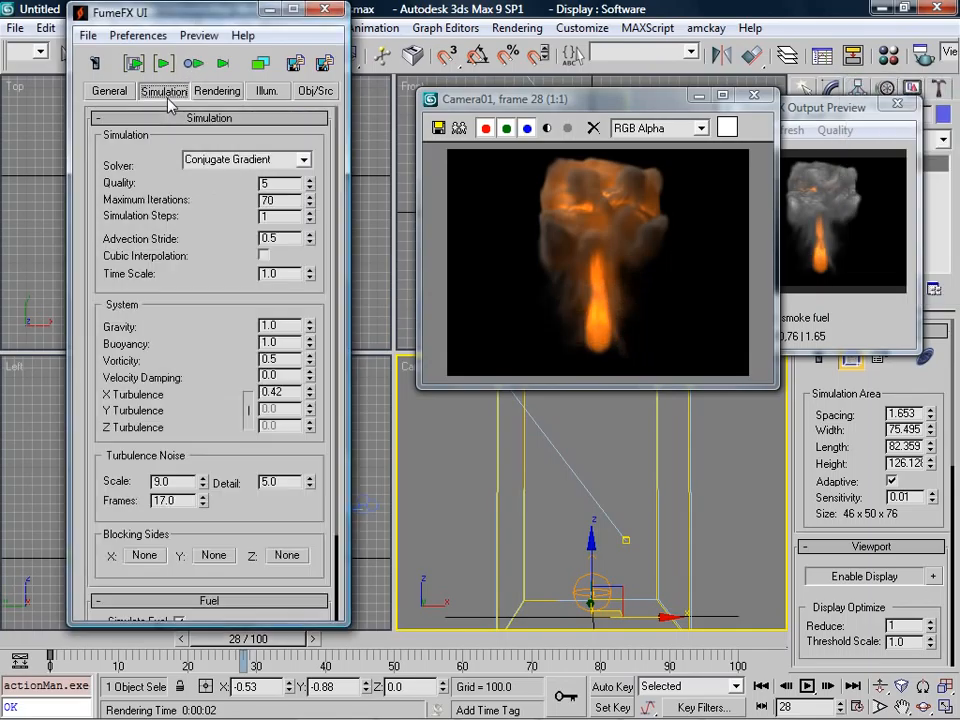
drag(200, 399, 210, 236)
drag(216, 508, 213, 348)
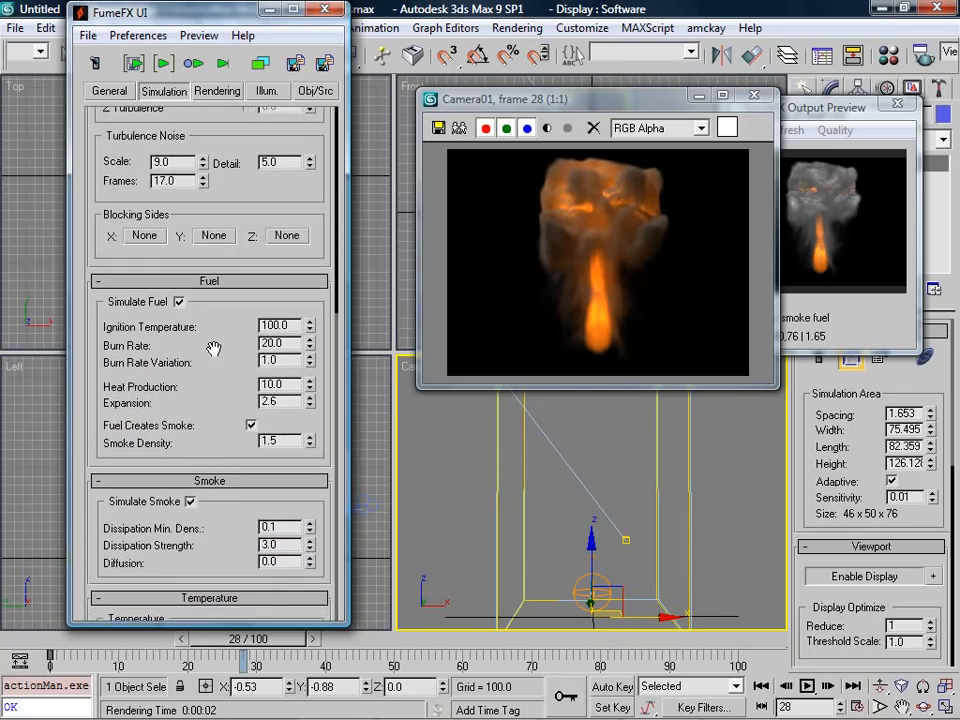
drag(251, 190, 229, 407)
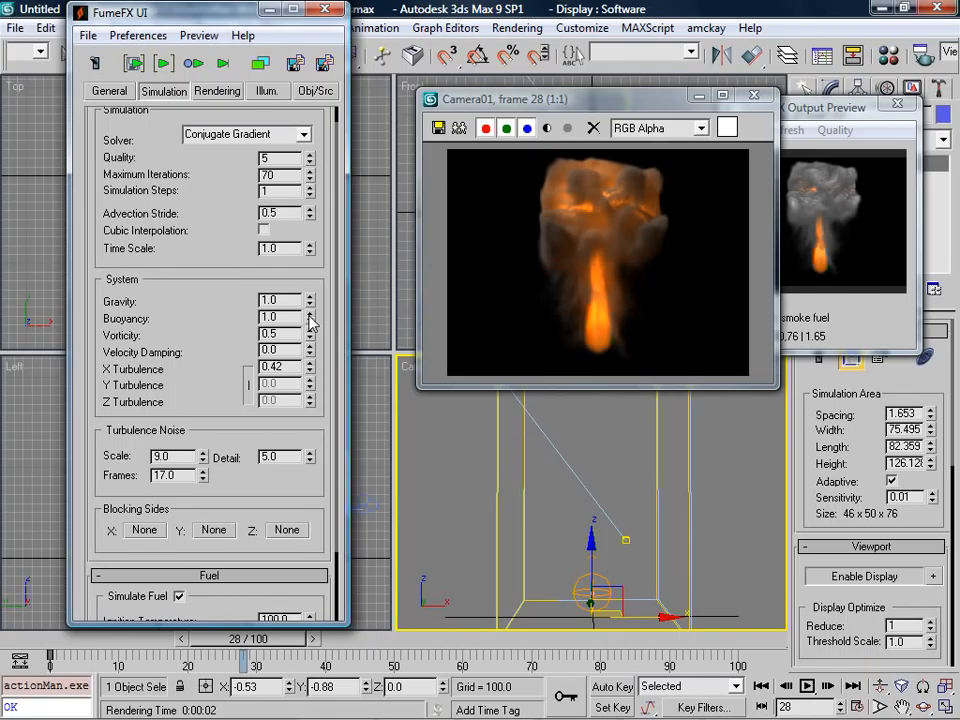
drag(311, 319, 311, 341)
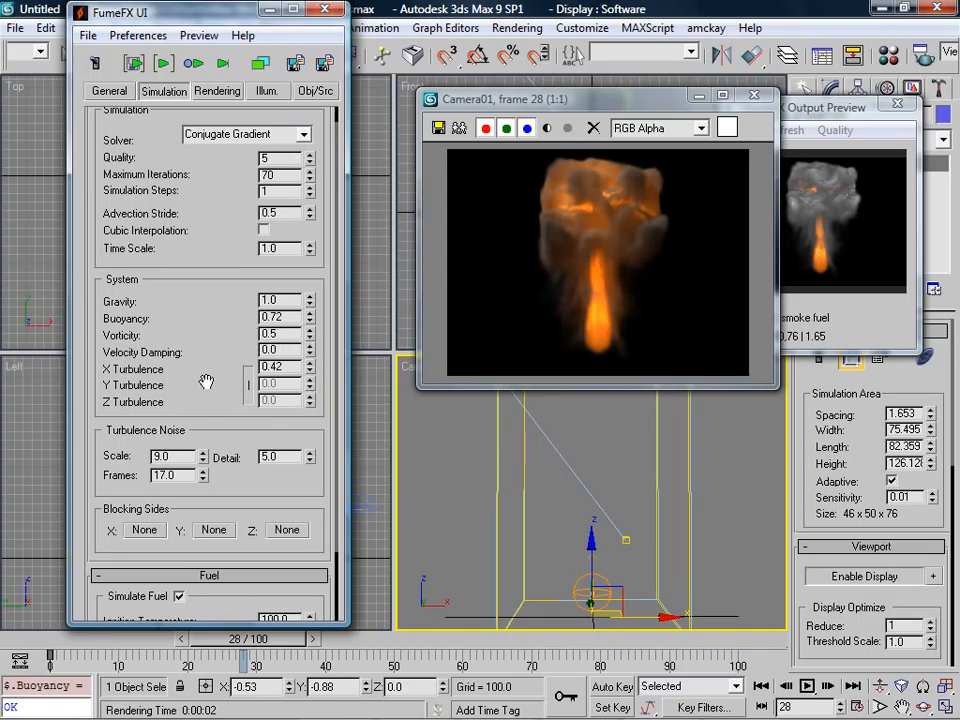
drag(206, 381, 209, 360)
drag(309, 298, 310, 307)
Set the fuel's heat production to 40 and its expansion to 3.3.
drag(218, 373, 217, 127)
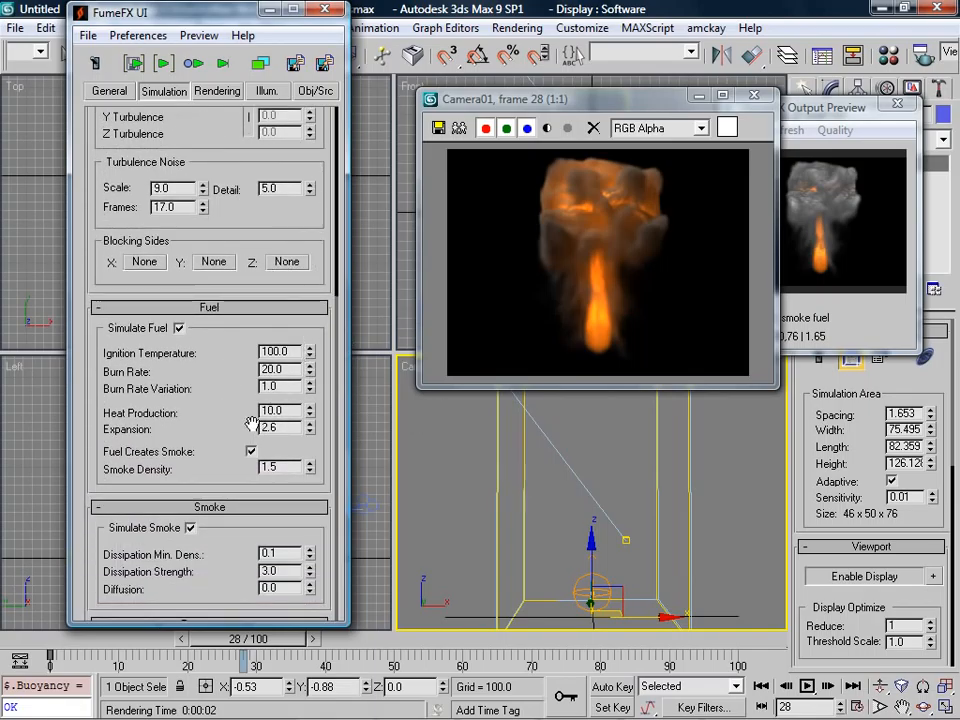
double_click(280, 411)
text(40)
key(Return)
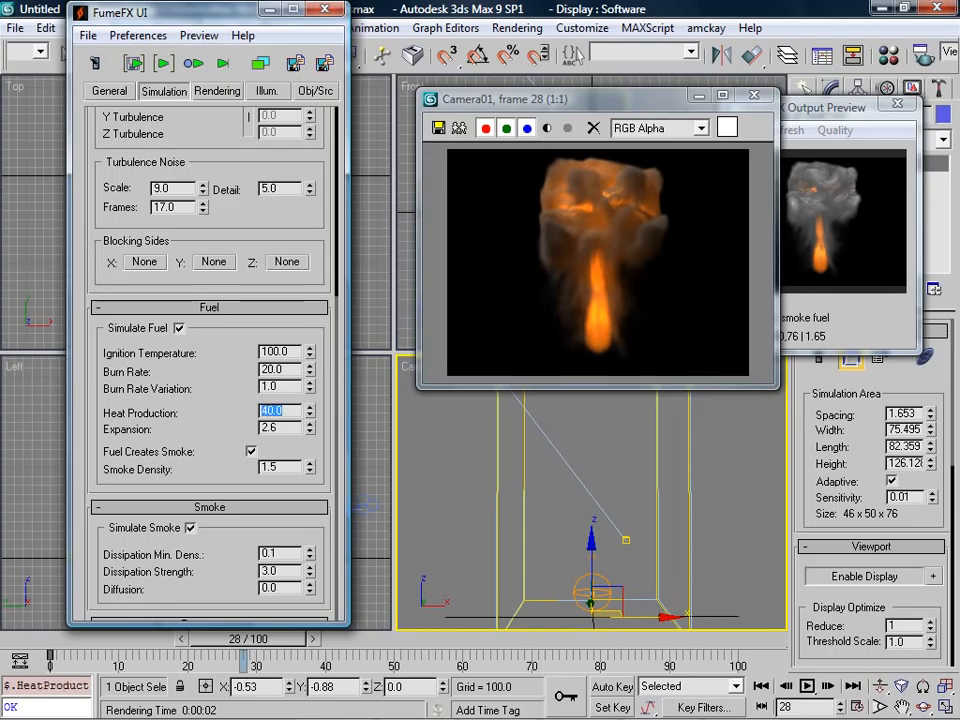
drag(309, 429, 308, 423)
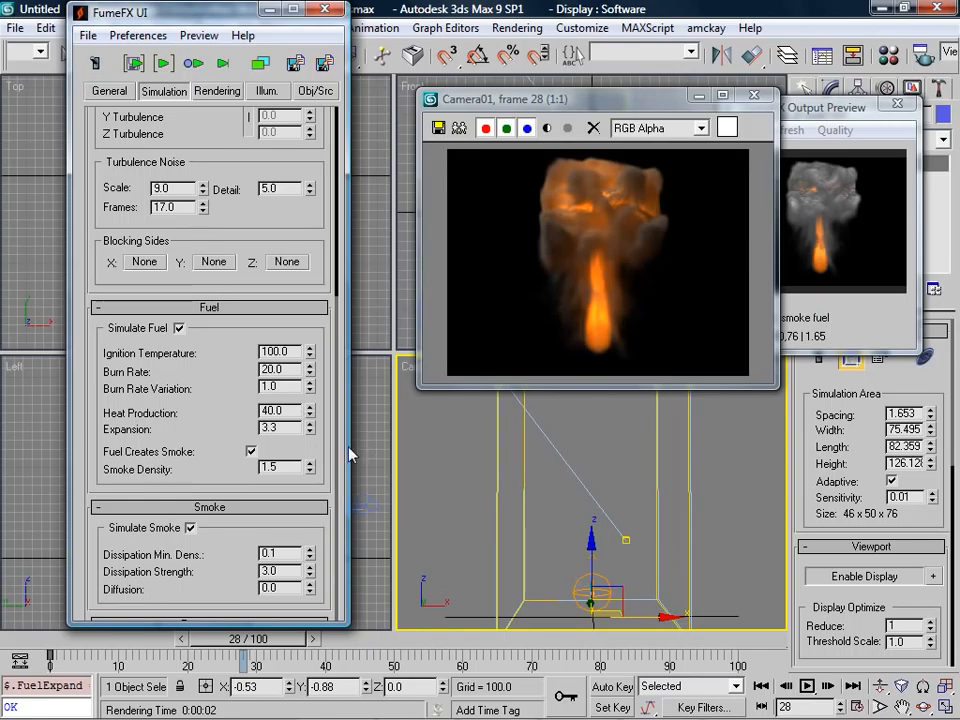
Reduce the simulation grid spacing to 1.203.
drag(195, 385, 189, 547)
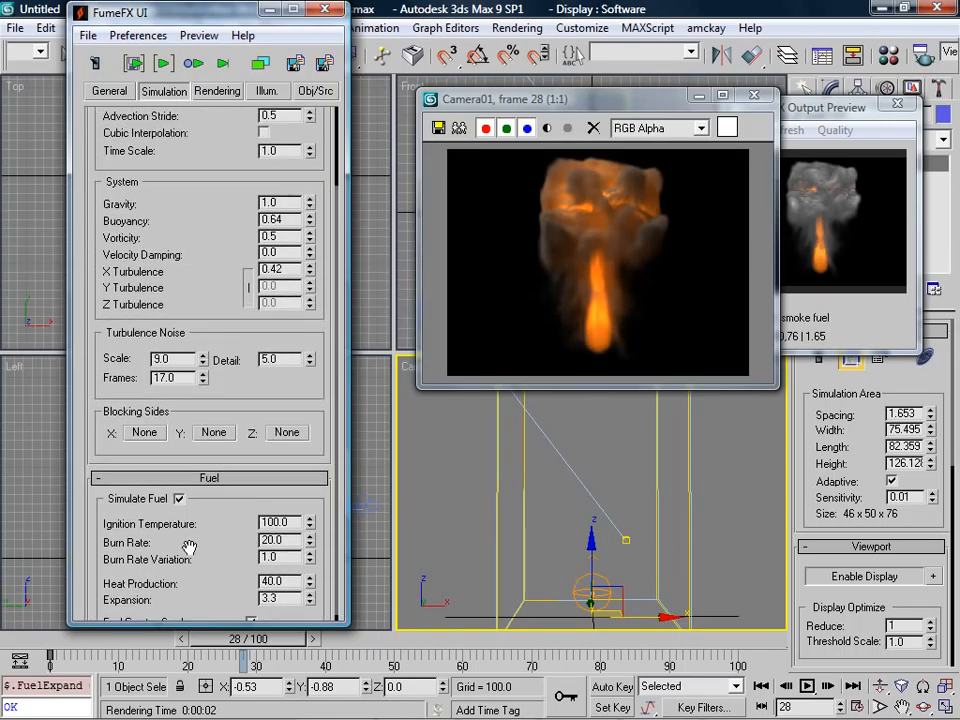
drag(197, 244, 189, 350)
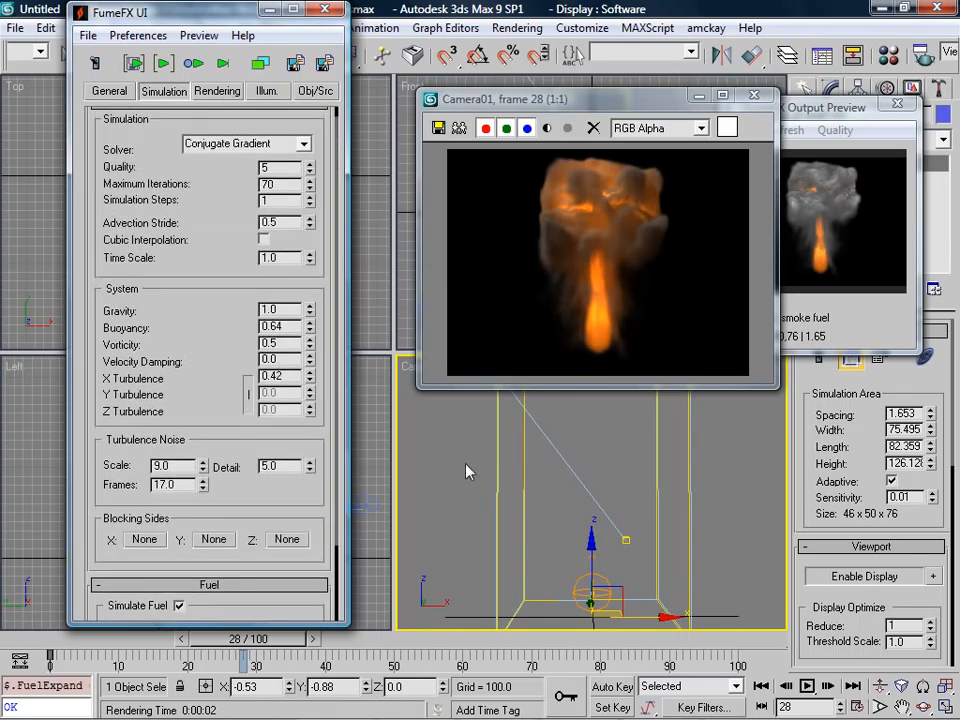
click(126, 90)
drag(309, 158, 305, 193)
Set the fuel's burn rate to 14.0 and its expansion to 5.5.
click(163, 91)
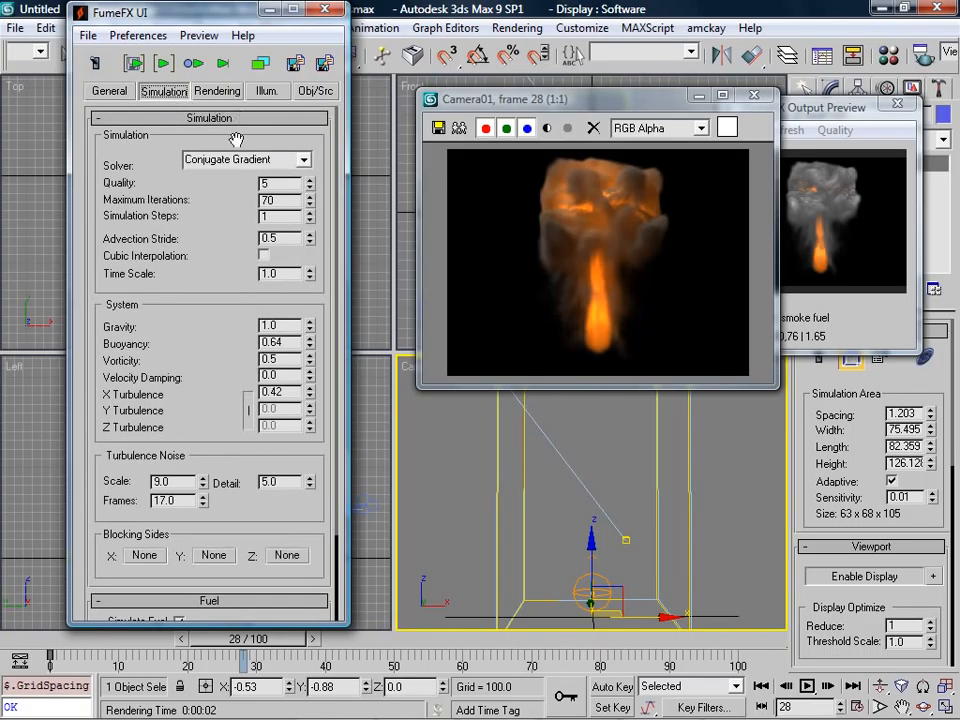
drag(200, 220, 238, 132)
scroll(238, 132, down, 5)
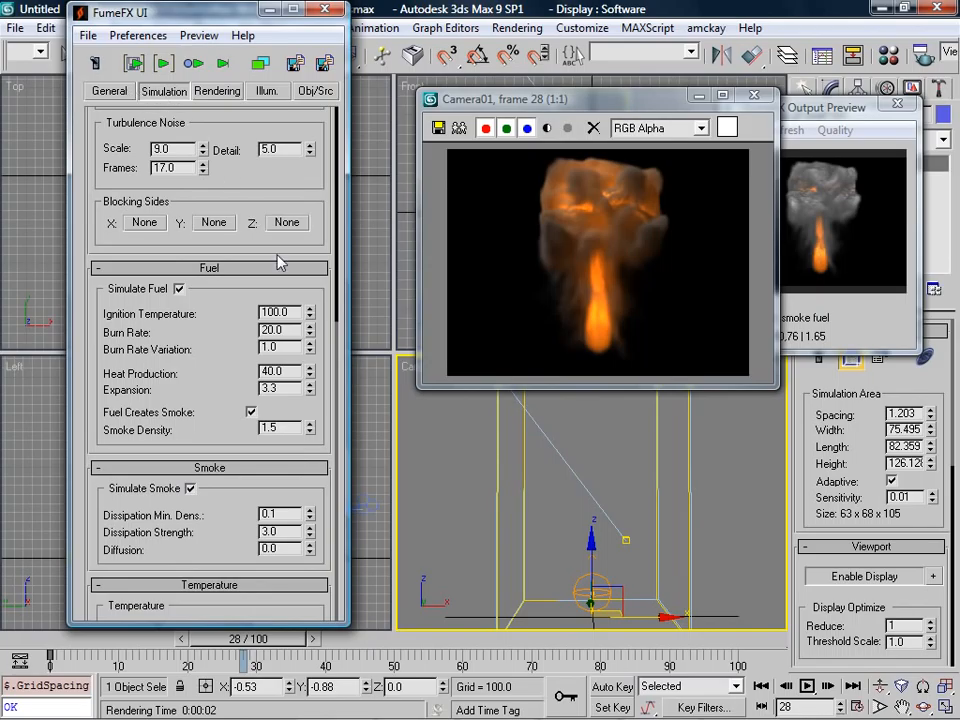
drag(310, 333, 310, 338)
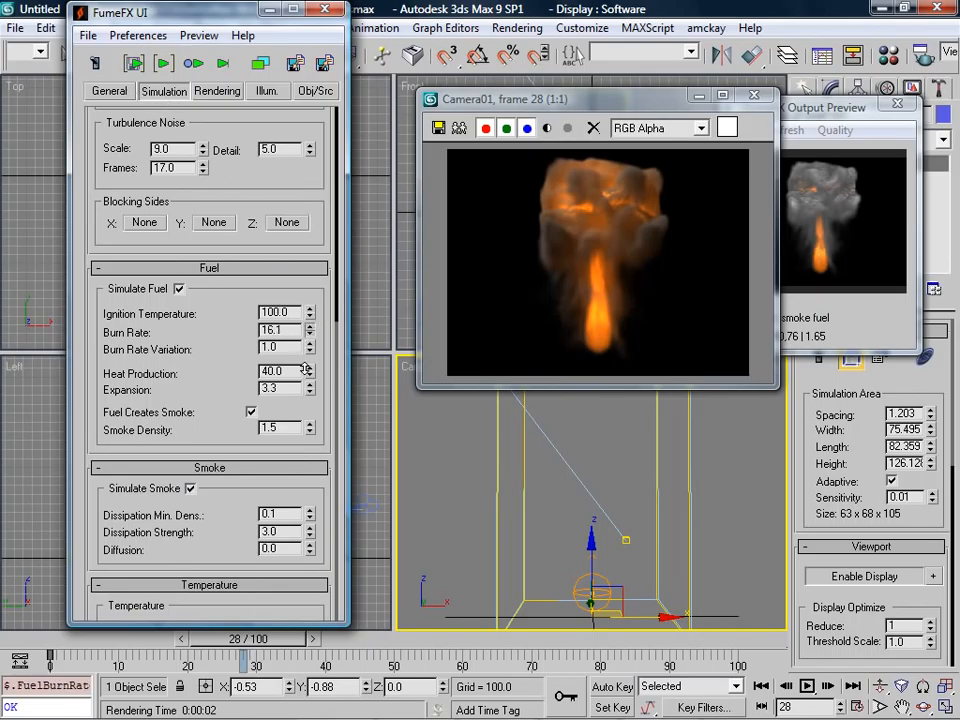
drag(305, 383, 311, 358)
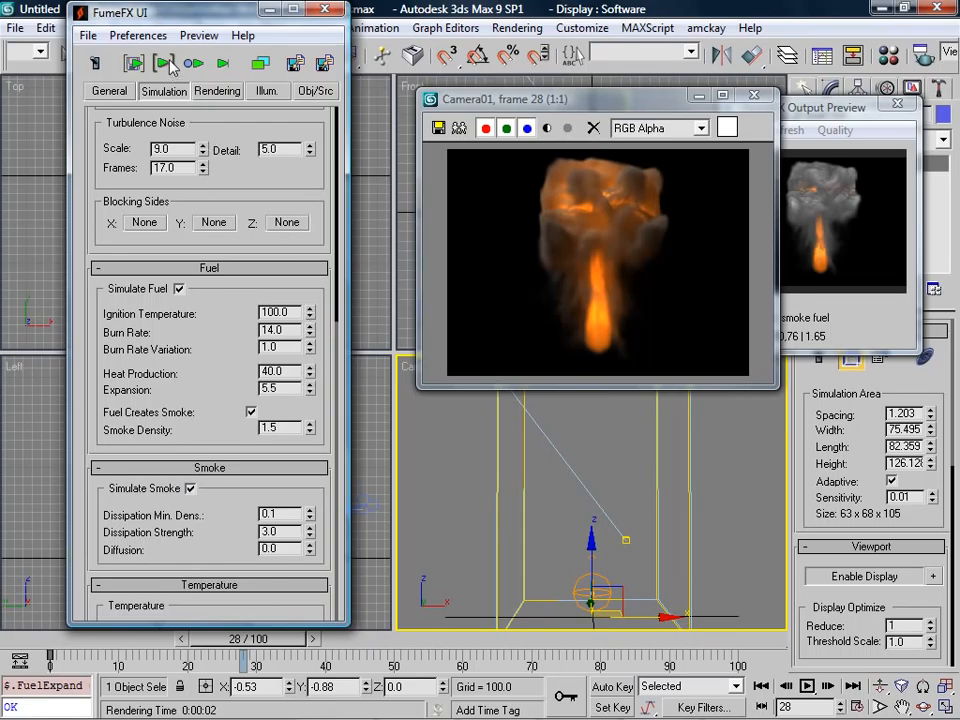
Check the general and simulation parameters and start a new simulation with the changed settings.
click(130, 91)
click(158, 92)
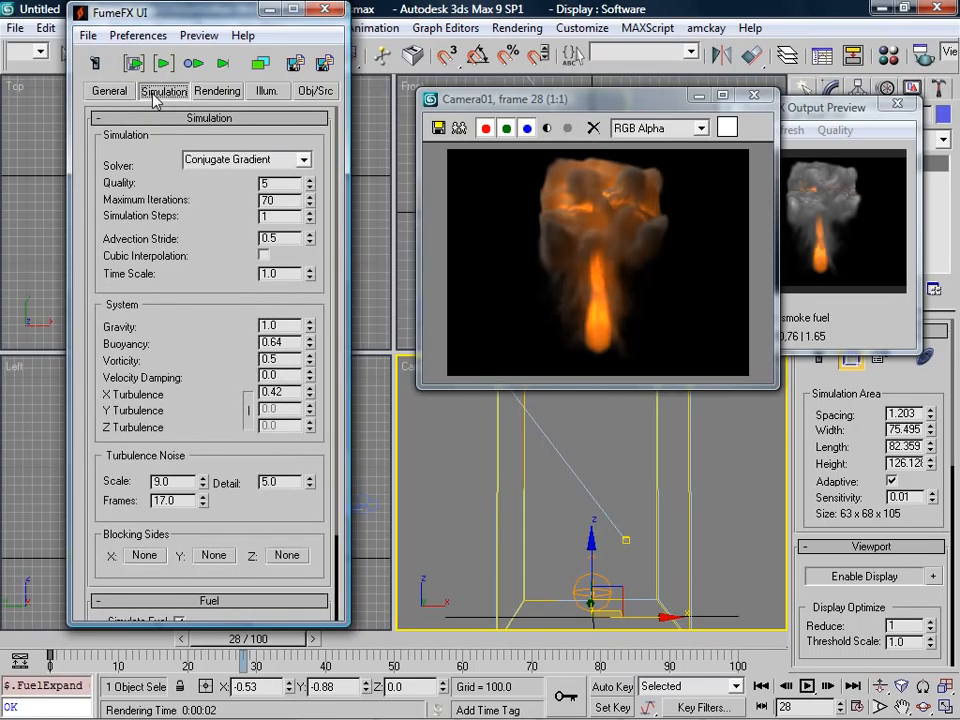
click(134, 63)
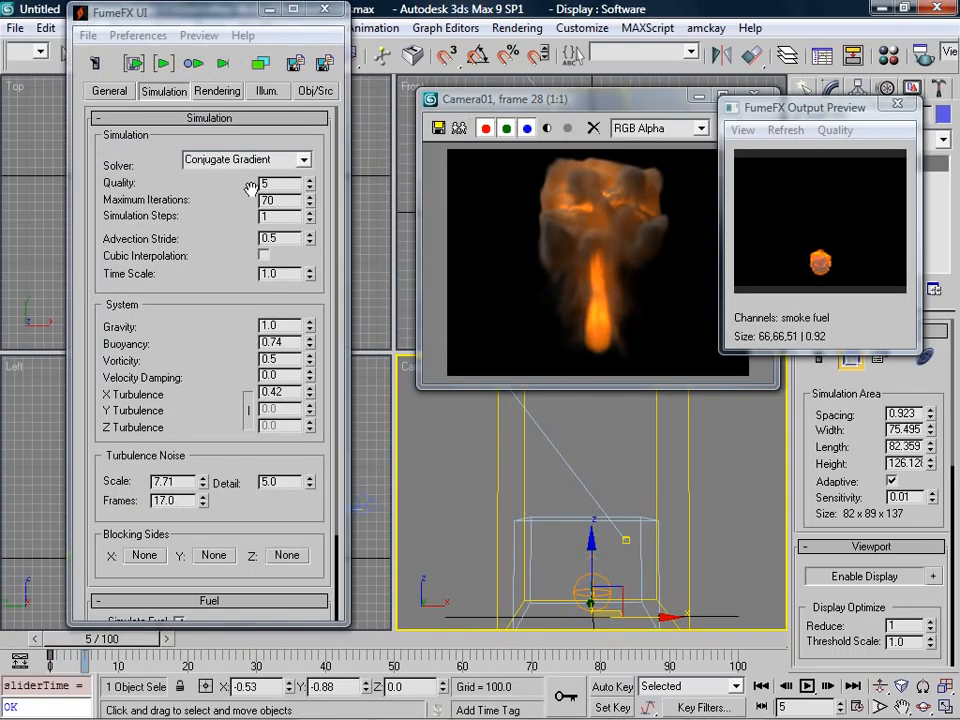
Close the FumeFX settings window, move the timeline to frame 31 and render that frame.
scroll(167, 216, down, 5)
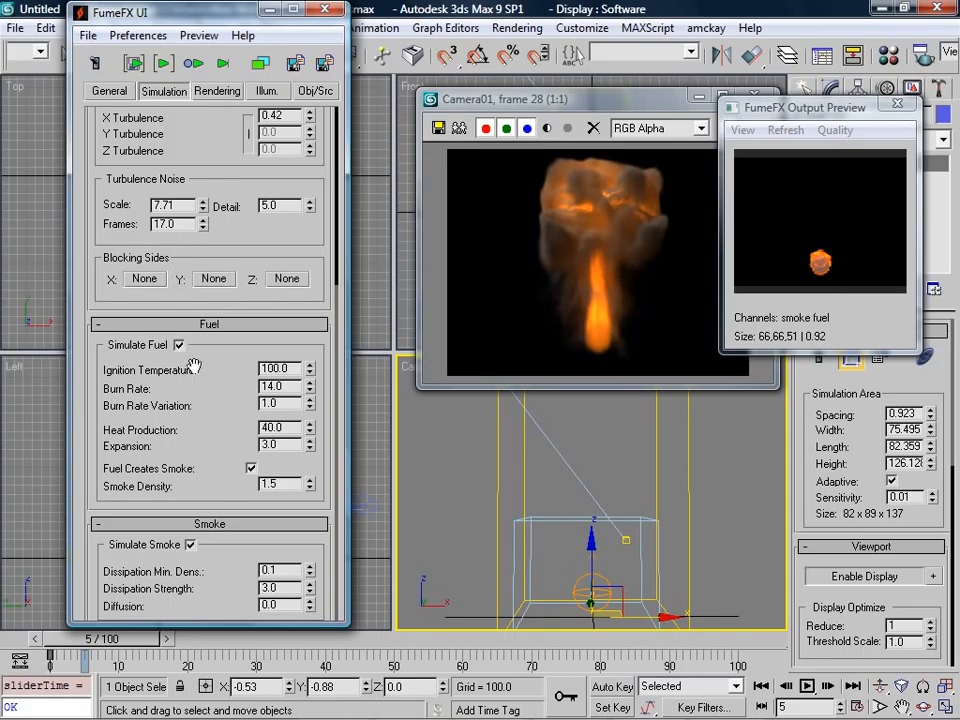
scroll(200, 400, up, 3)
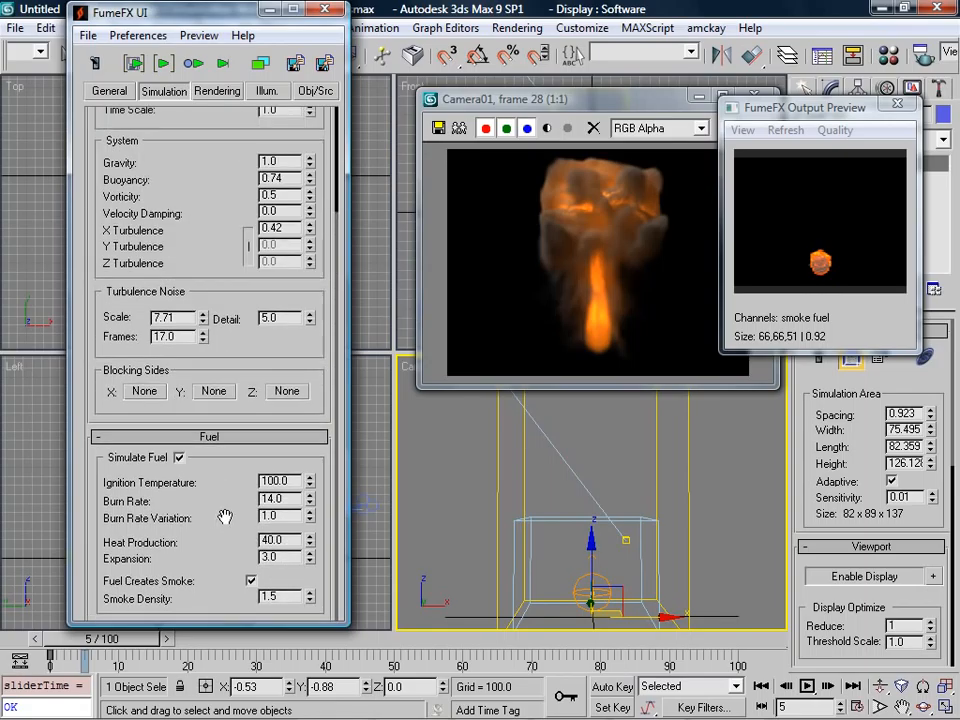
click(105, 91)
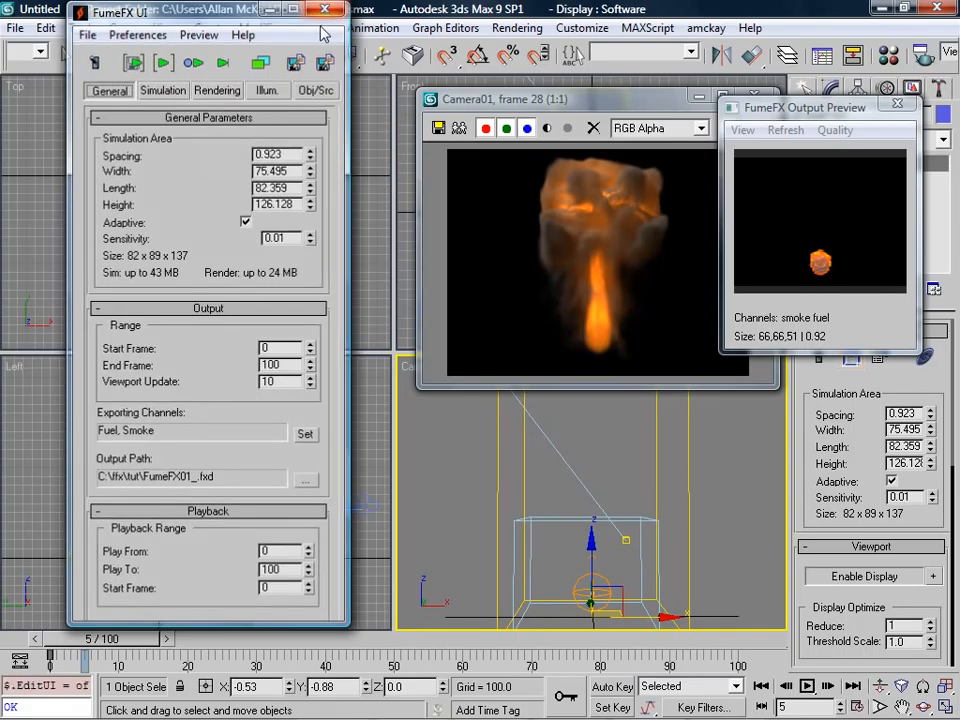
click(324, 9)
drag(77, 645, 249, 579)
key(w)
key(shift+q)
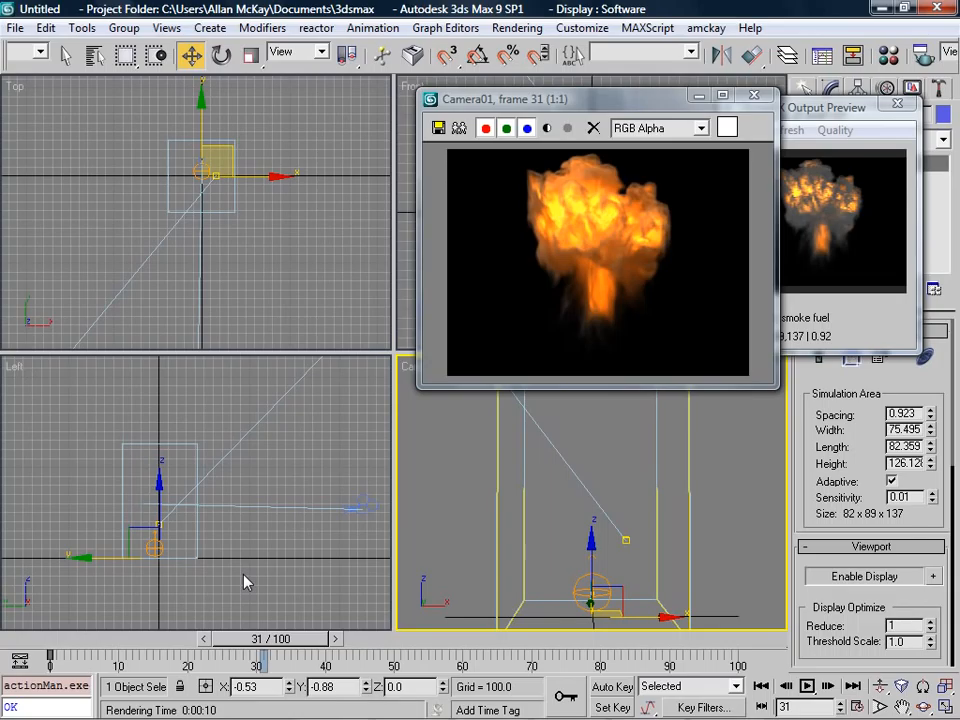
Render frame 36, and scrub the timeline back to frame 29.
drag(280, 645, 315, 647)
key(shift+q)
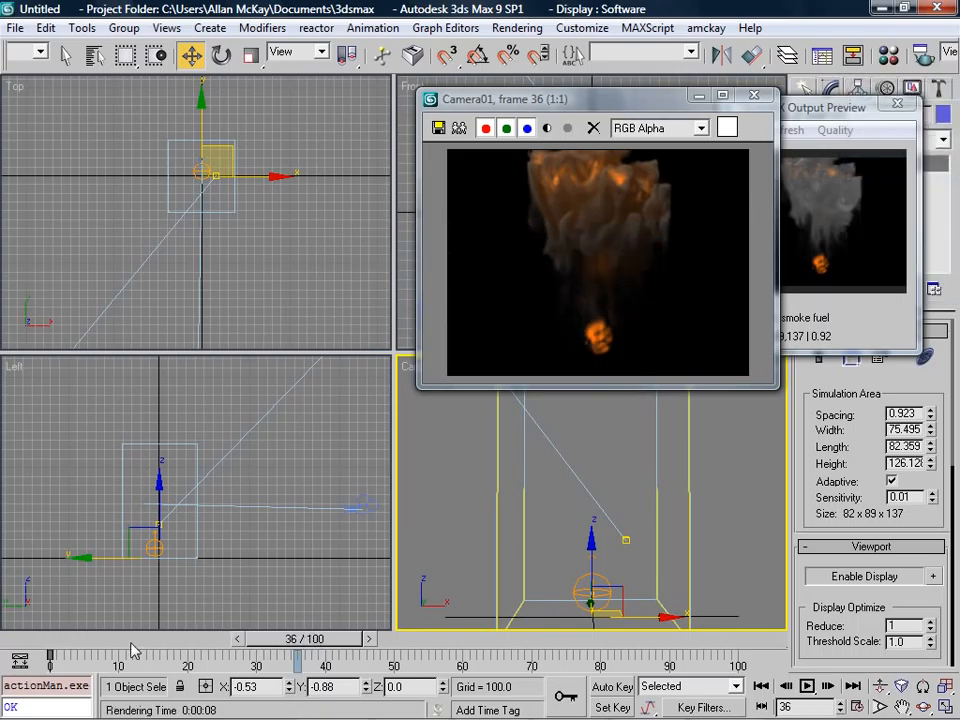
drag(82, 654, 265, 637)
key(w)
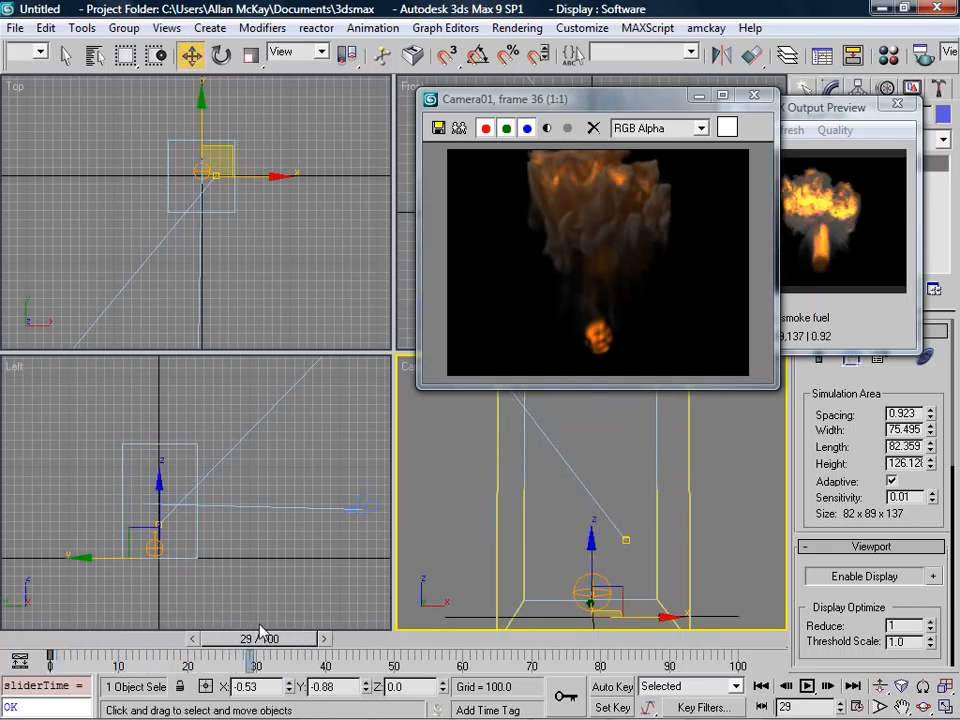